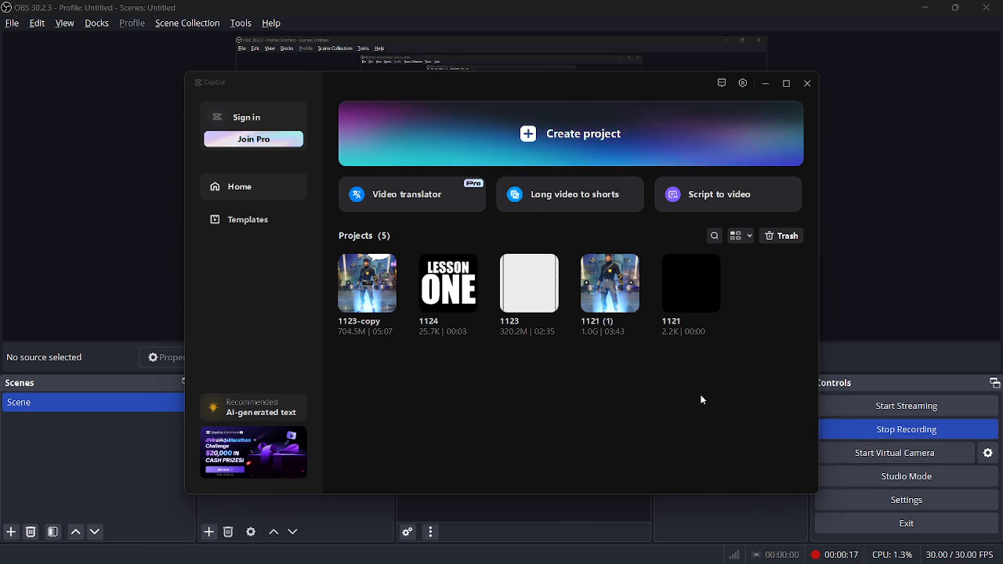
- Switch to the browser, watch part of the example TikTok gameplay video at reduced volume, pause it and return to CapCut
key(alt+Tab)
key(alt+Tab)
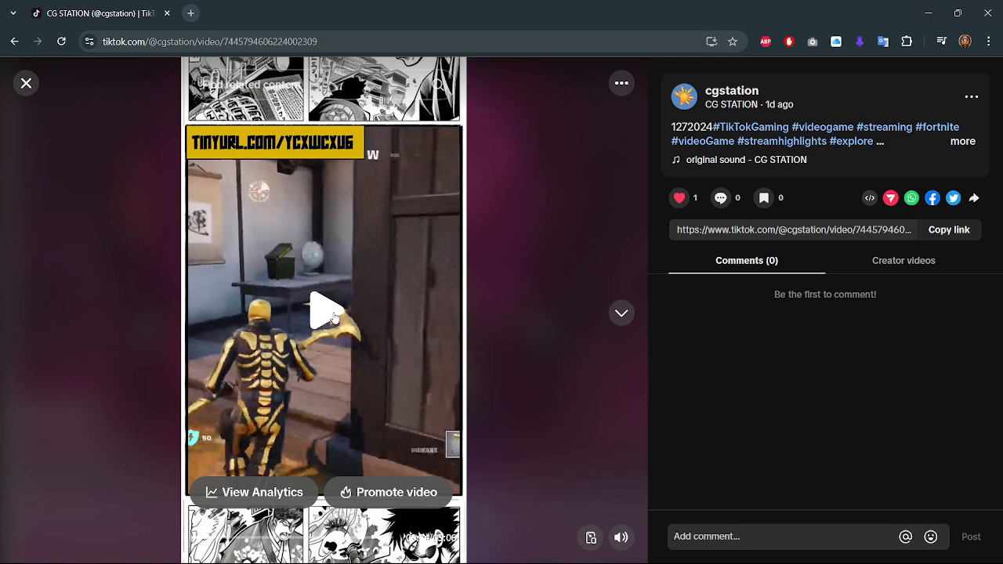
click(333, 316)
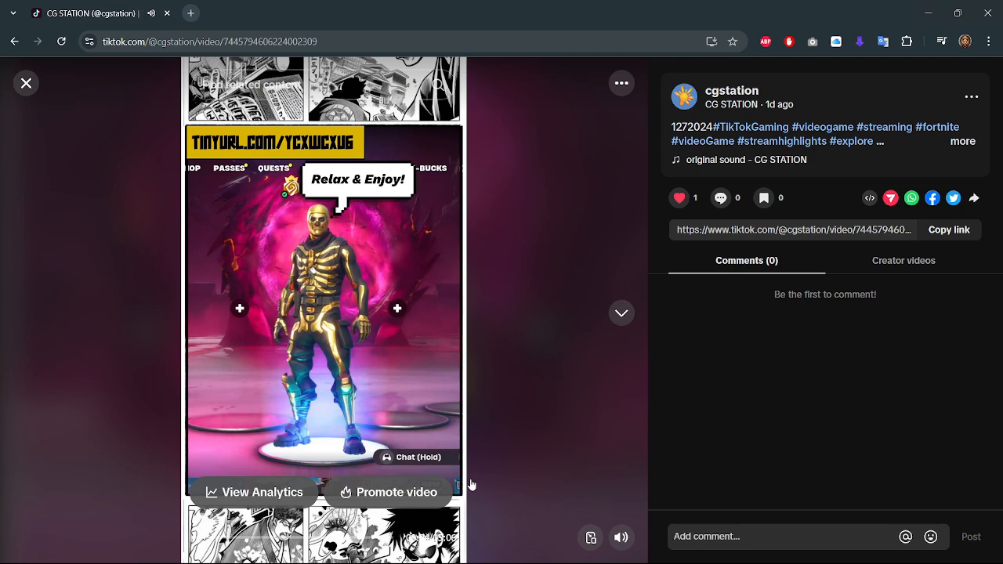
mouse_move(620, 536)
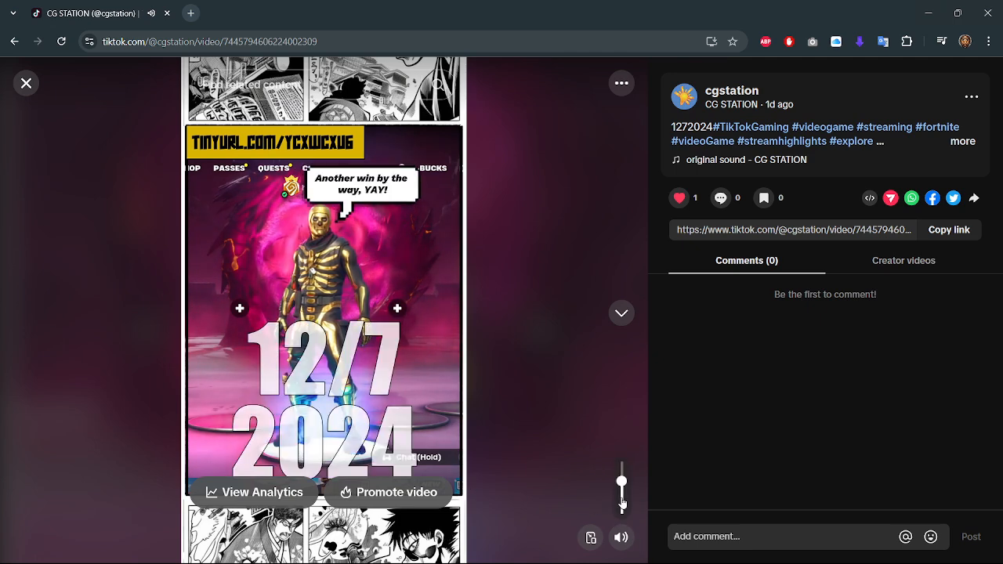
click(622, 502)
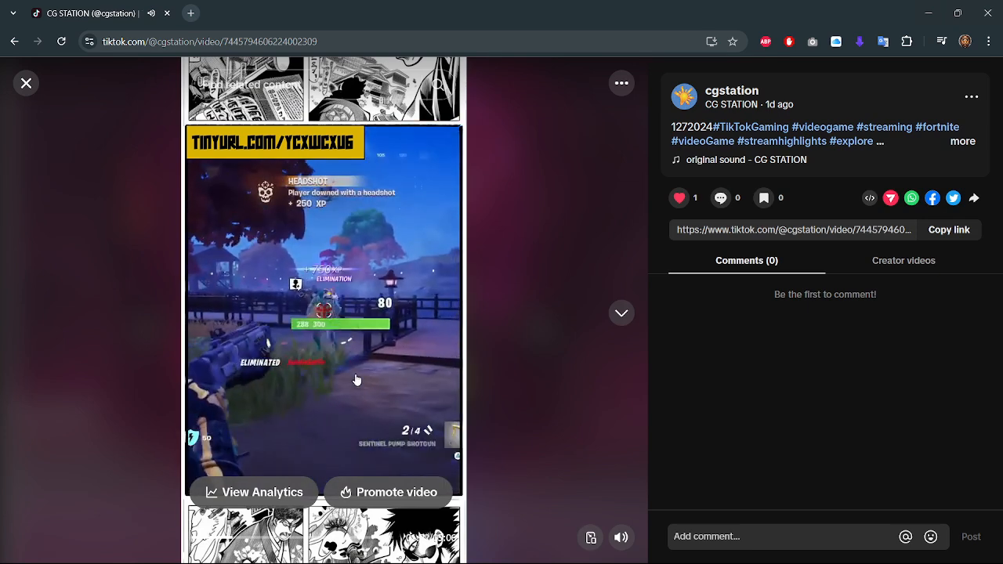
click(354, 379)
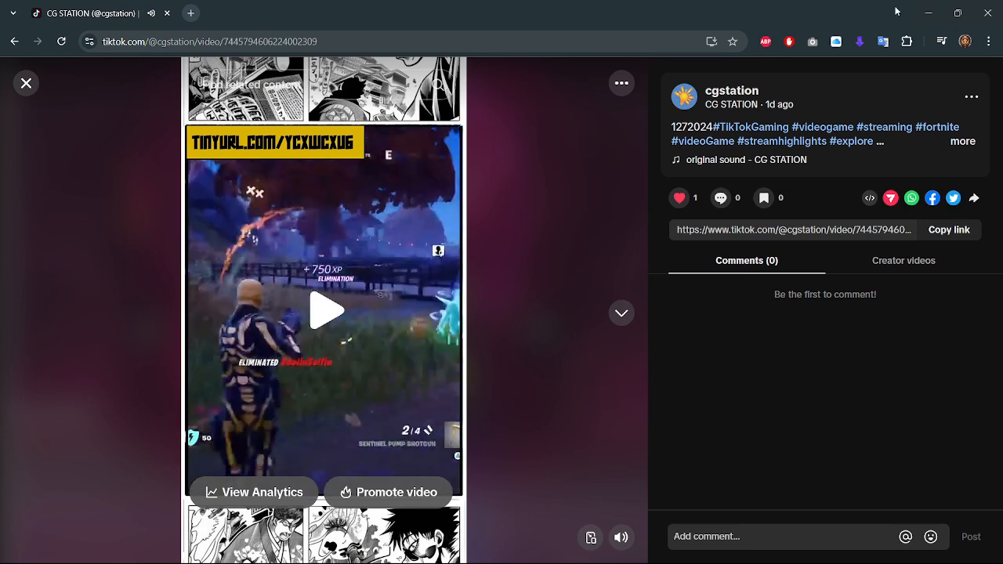
click(921, 15)
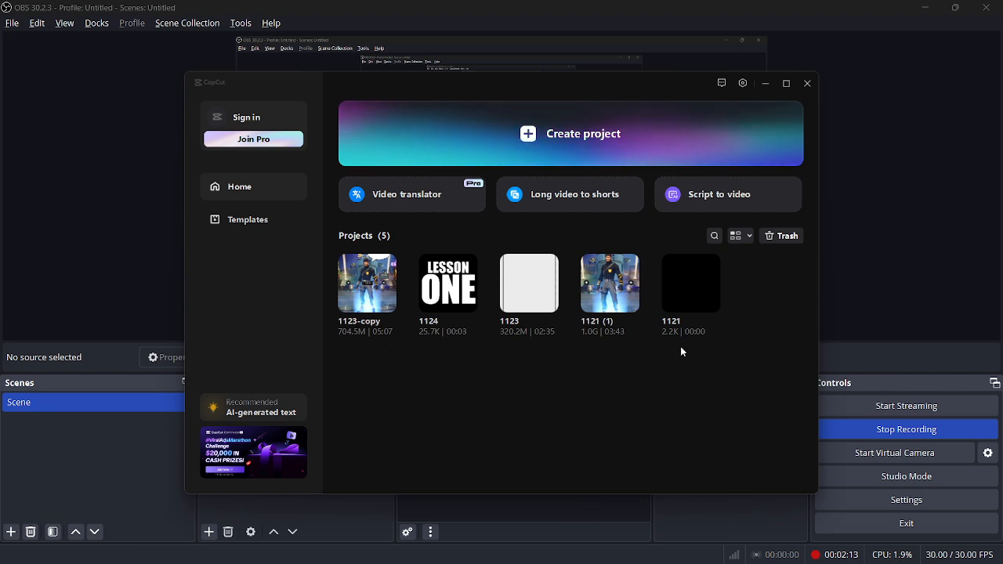
- Create a new project using the Vertical layout and widen the player area
click(564, 134)
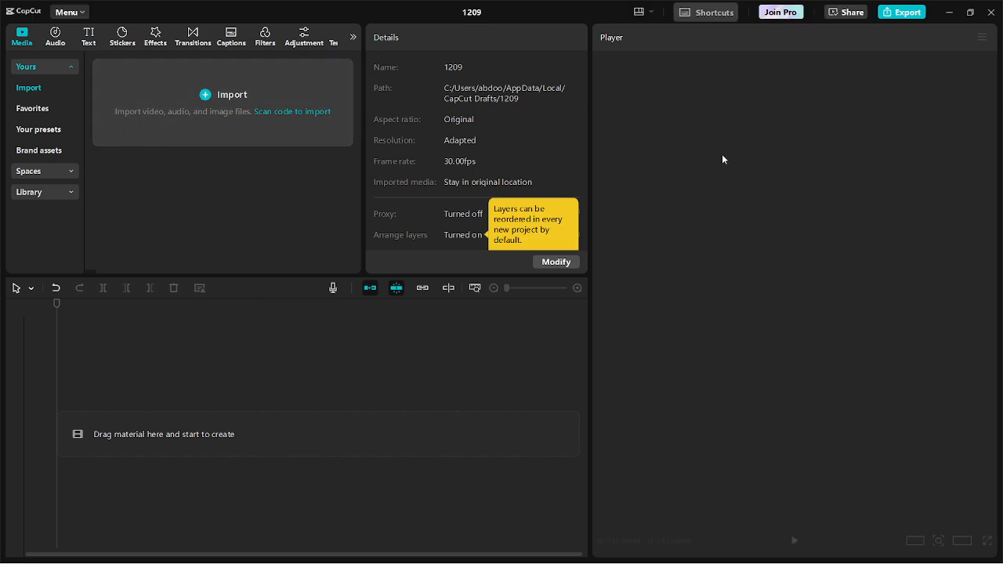
click(649, 15)
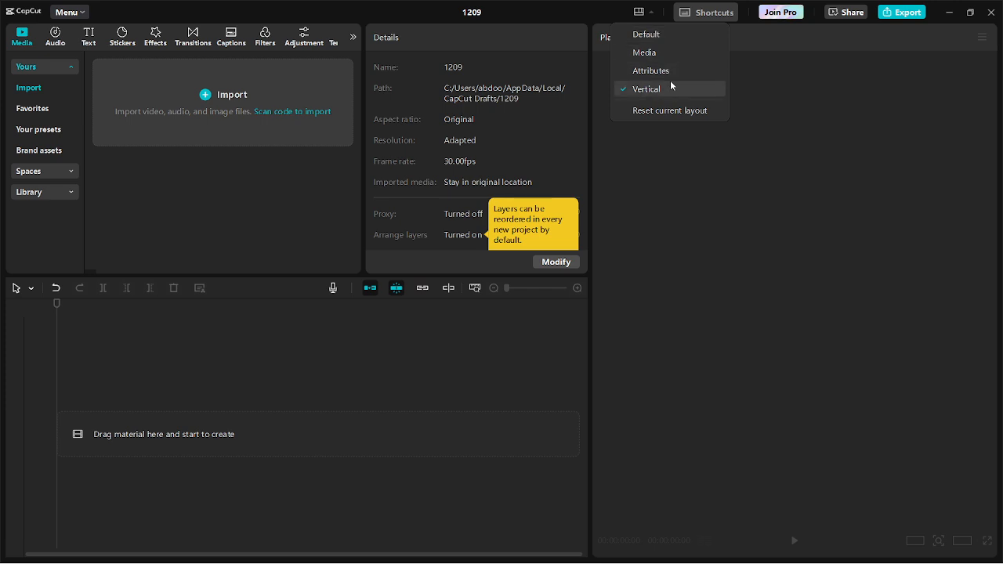
click(666, 34)
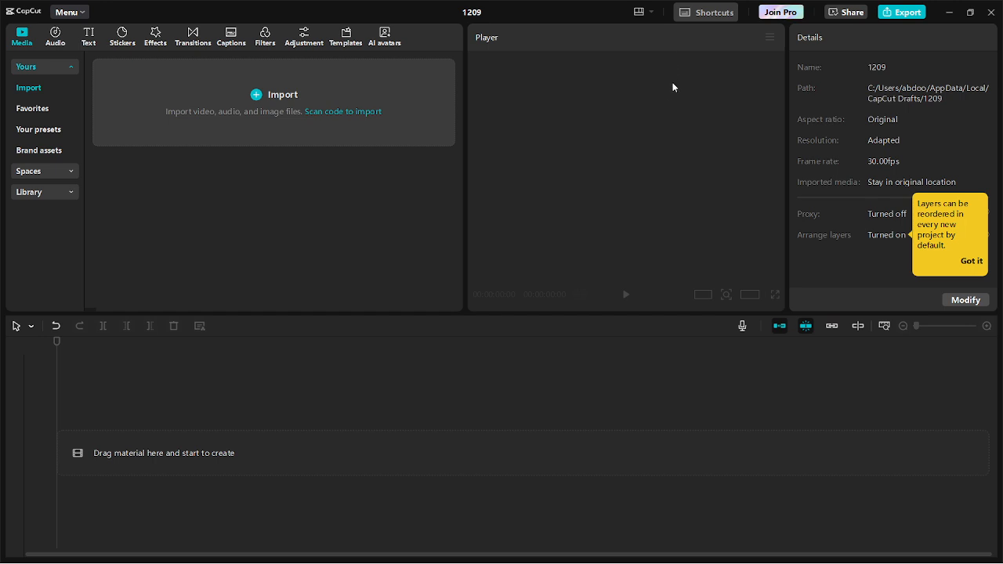
click(650, 14)
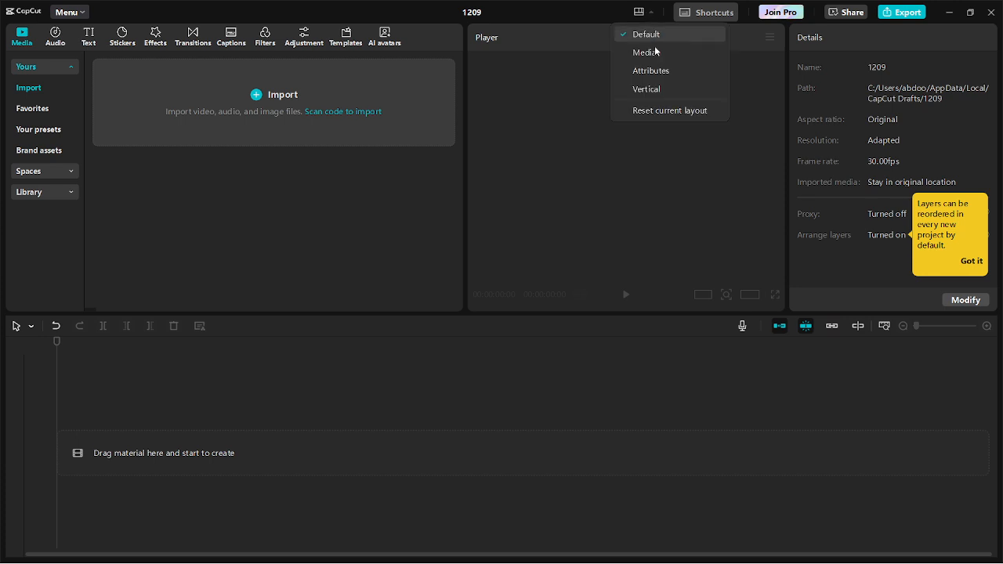
click(661, 90)
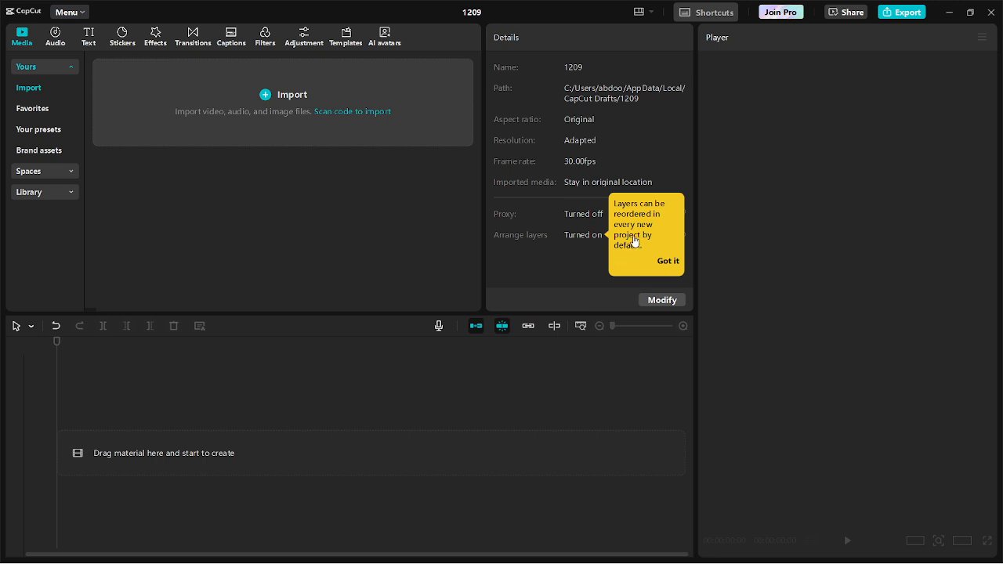
click(668, 261)
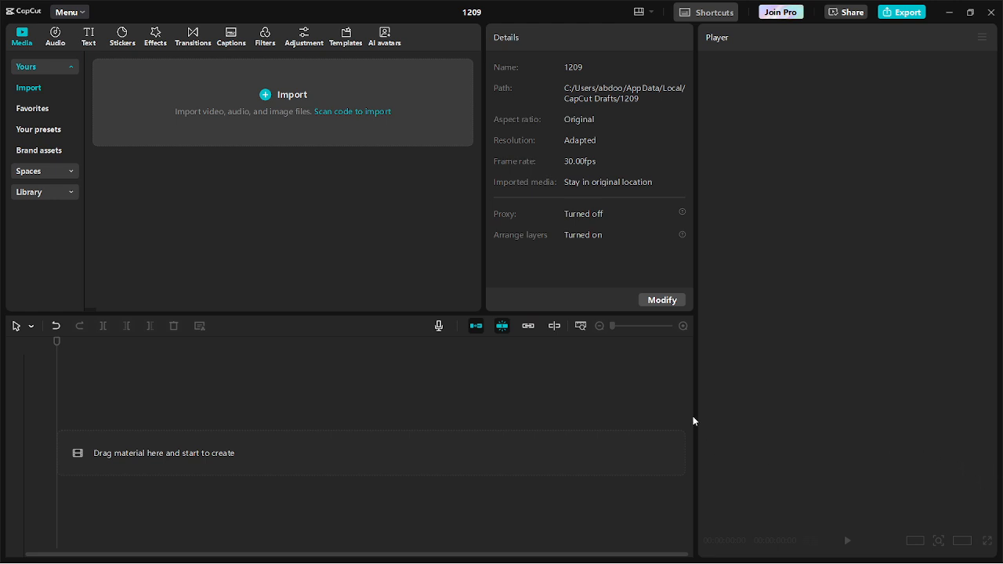
drag(694, 418, 641, 416)
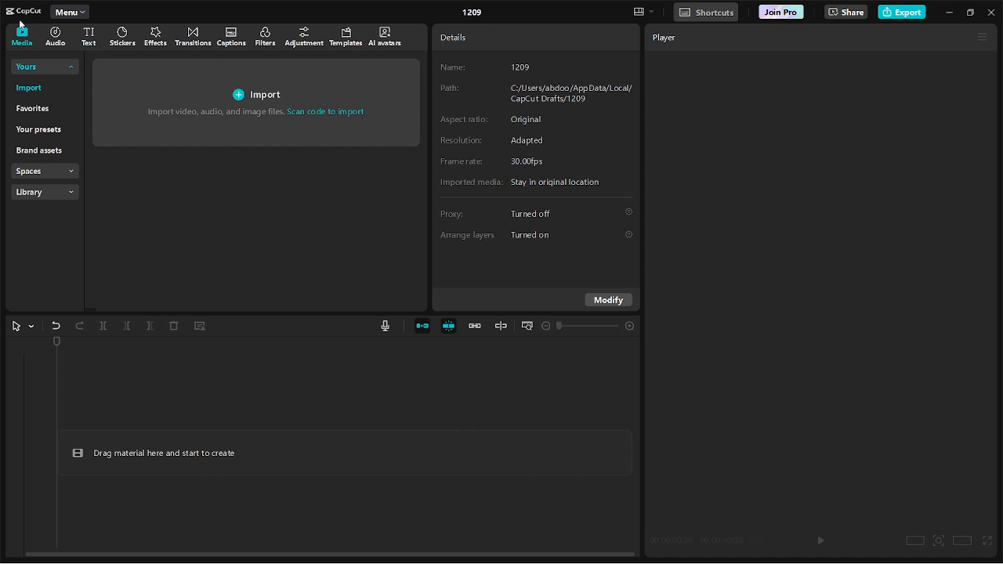
click(259, 100)
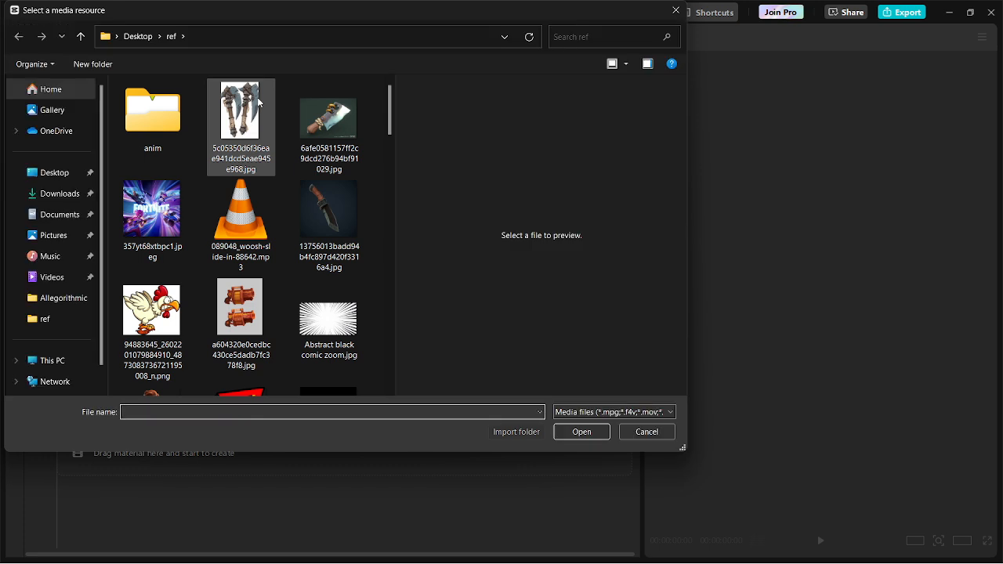
click(66, 195)
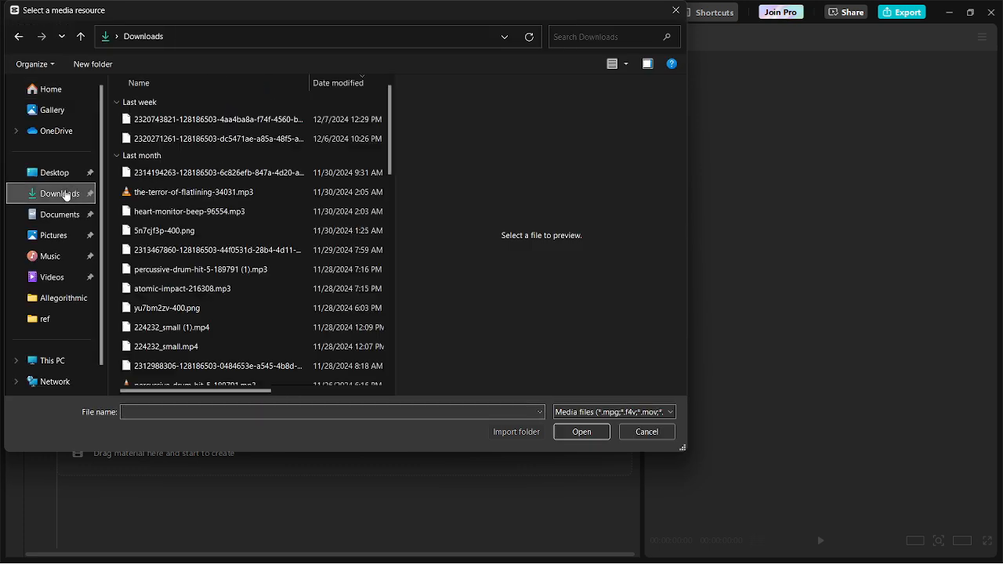
double_click(164, 122)
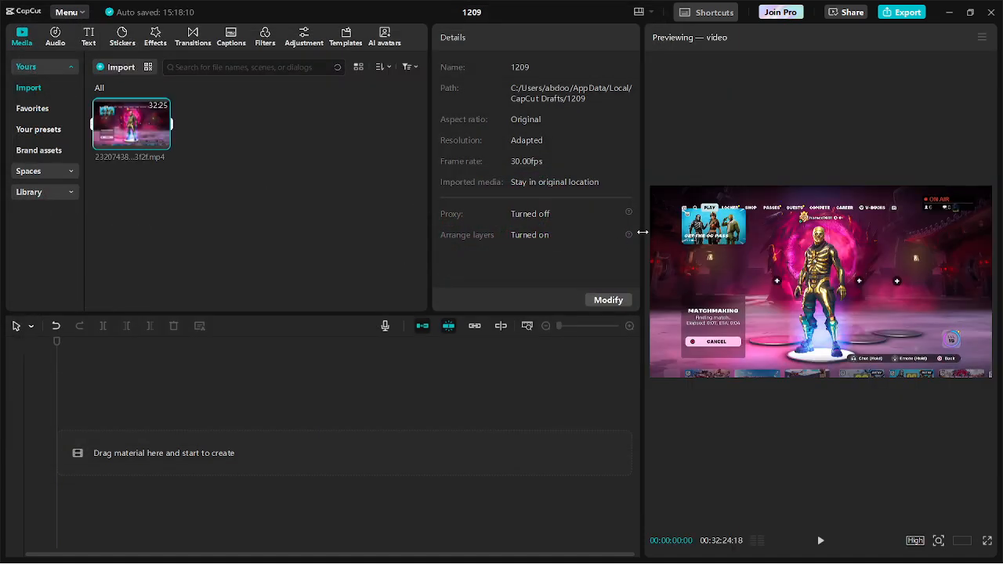
drag(641, 232, 569, 235)
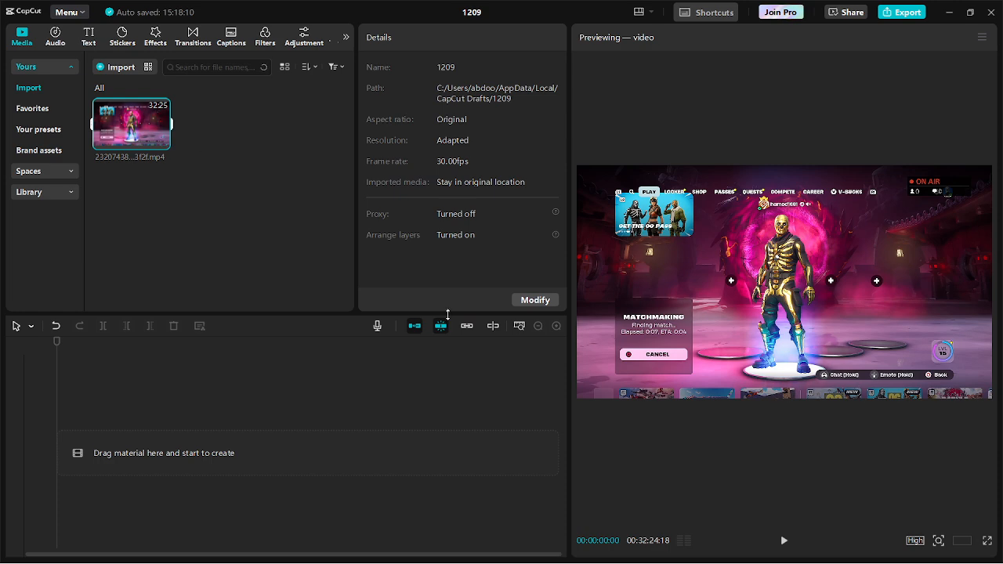
- Preview the first few seconds of the imported video, then pause it
click(317, 438)
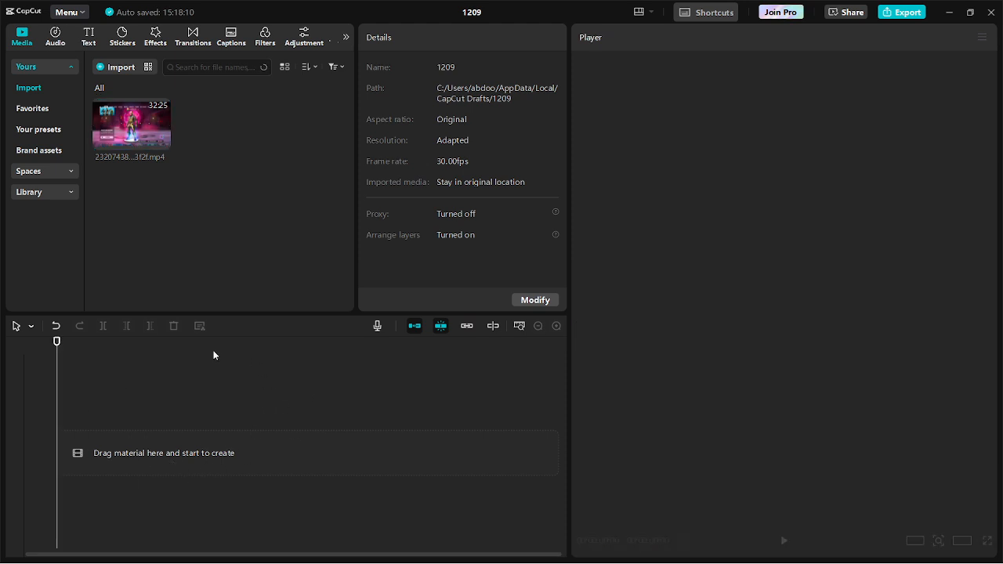
click(149, 119)
key(space)
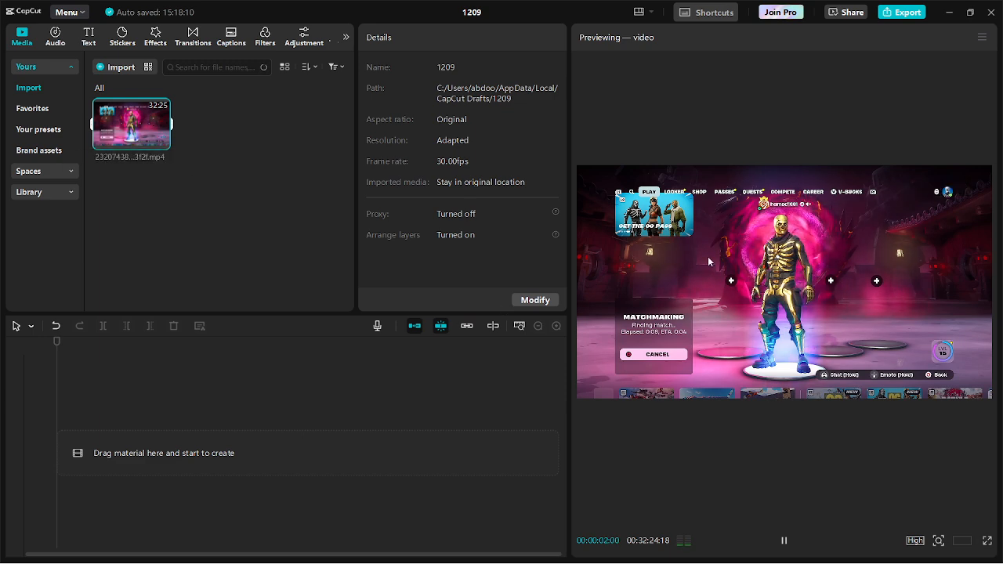
click(784, 543)
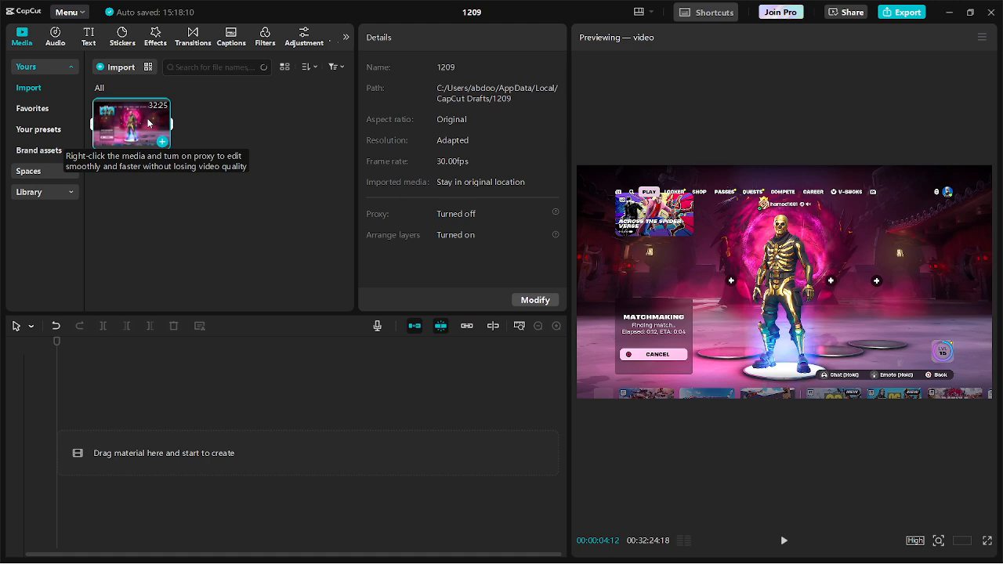
- Place the imported video on the timeline and return the playhead to its start
drag(148, 119, 165, 449)
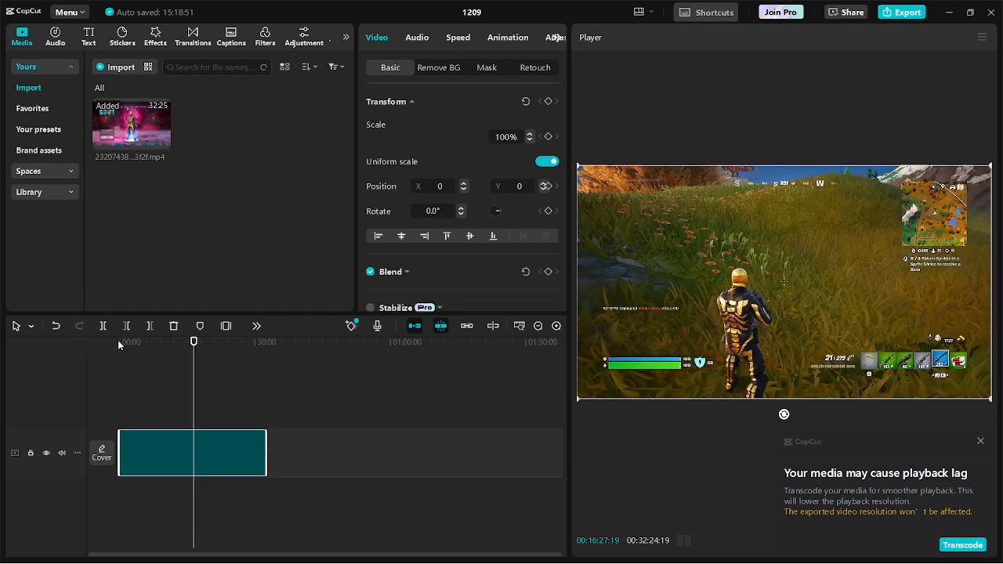
click(159, 342)
drag(134, 350, 112, 342)
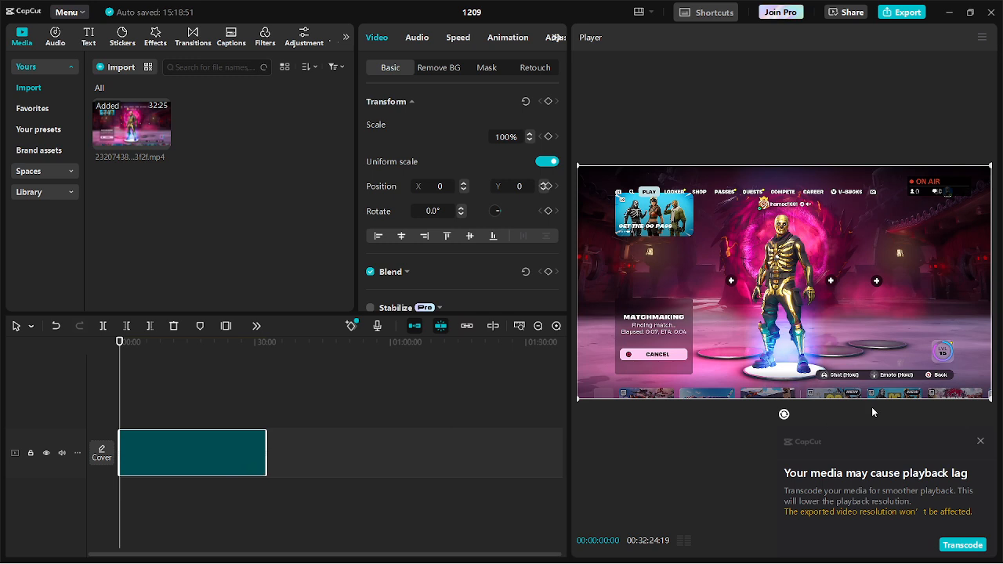
- Dismiss the transcoding suggestion and set the project's aspect ratio to 9:16
click(980, 442)
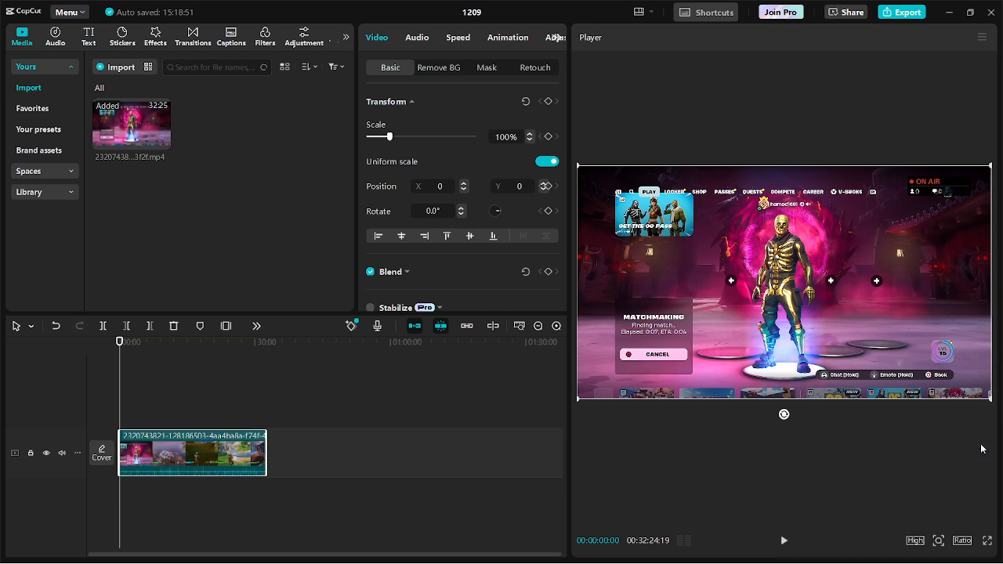
click(962, 540)
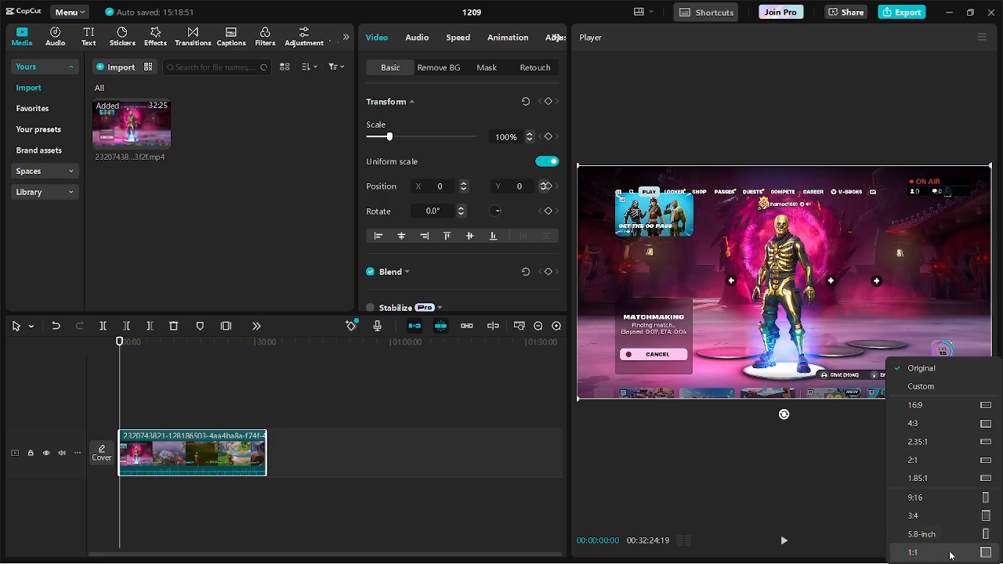
click(956, 500)
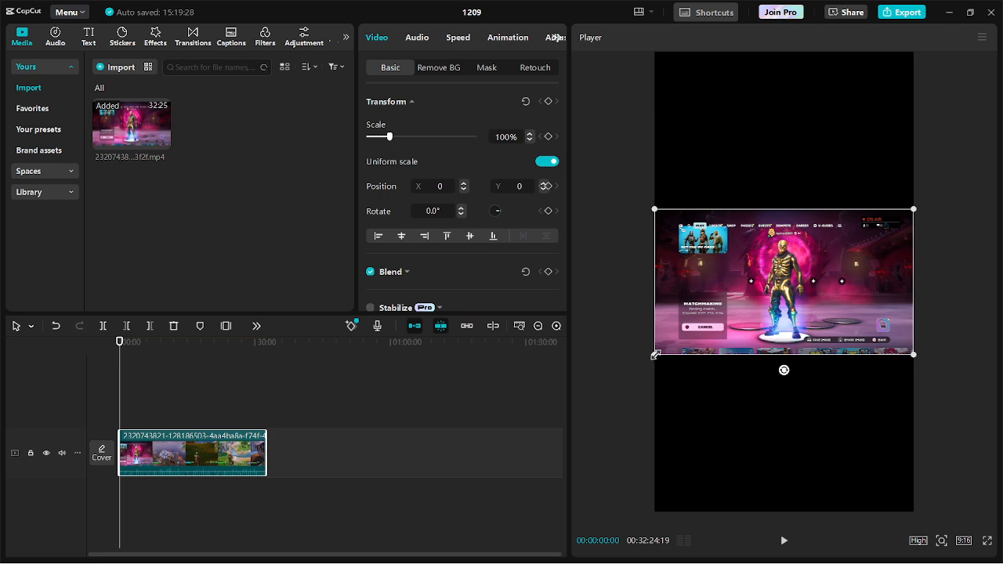
- Try different scales for the video in the vertical frame, including 122%, 250%, 134% and 112%, and reset it to 100%
drag(655, 355, 621, 390)
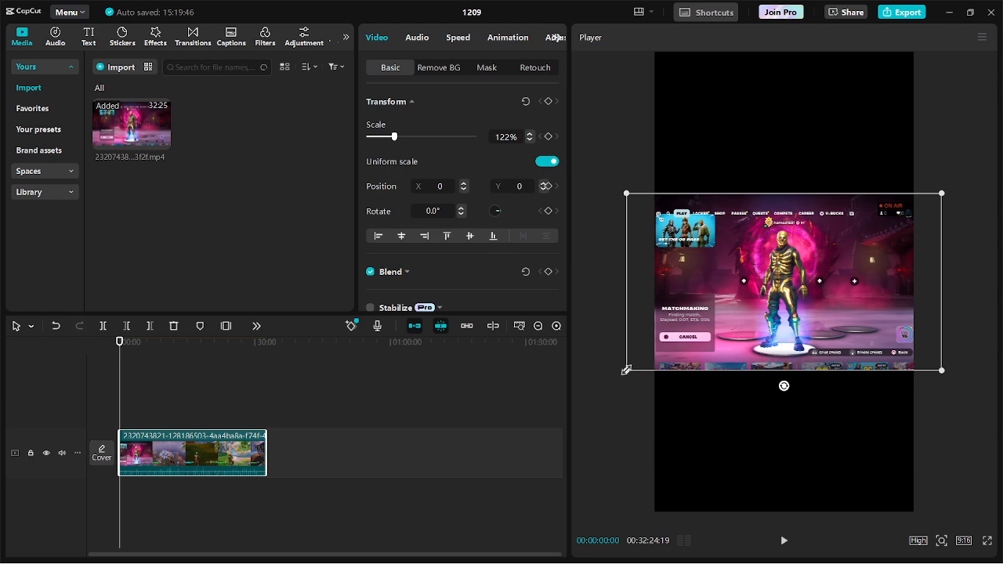
drag(626, 370, 378, 507)
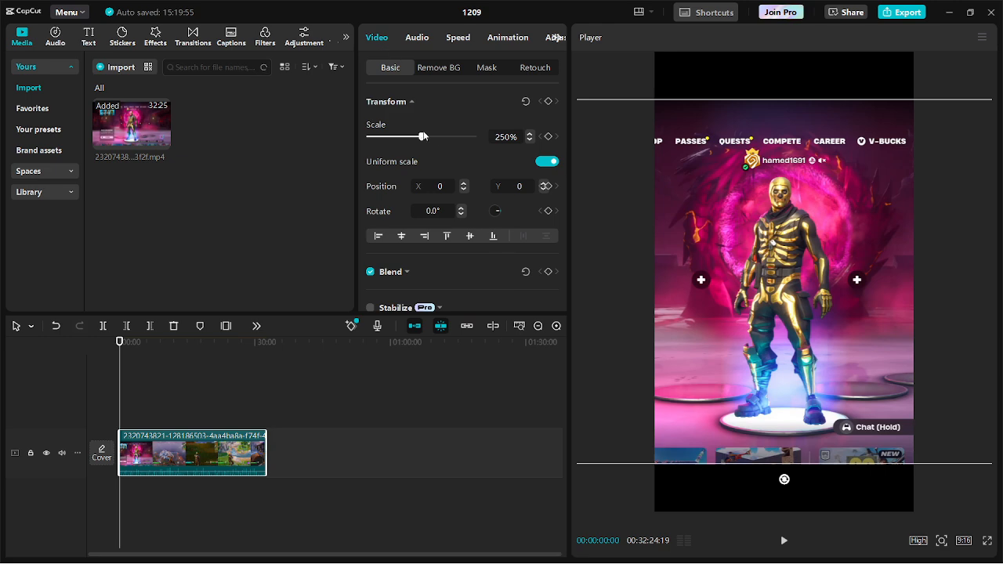
drag(424, 141, 391, 138)
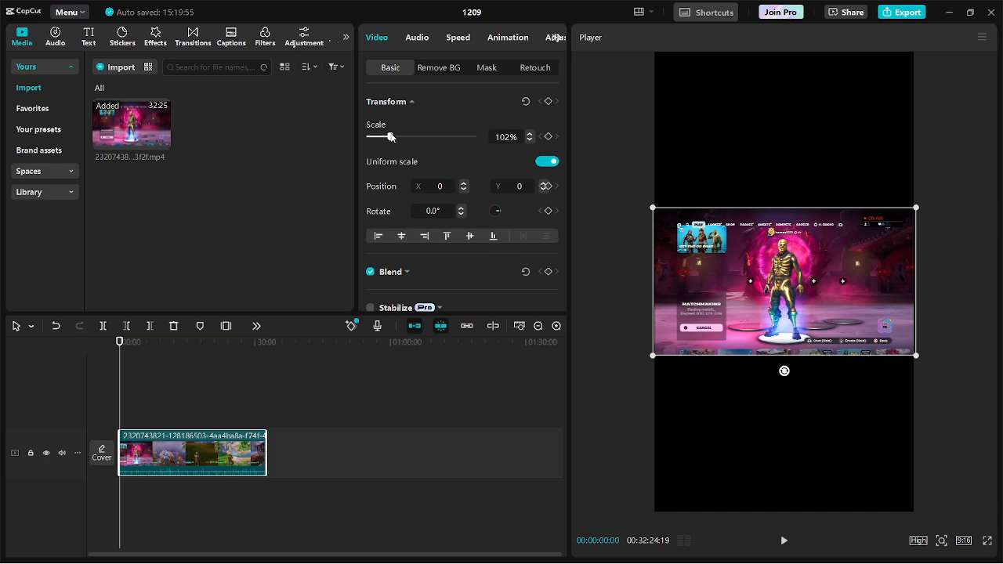
drag(391, 137, 398, 137)
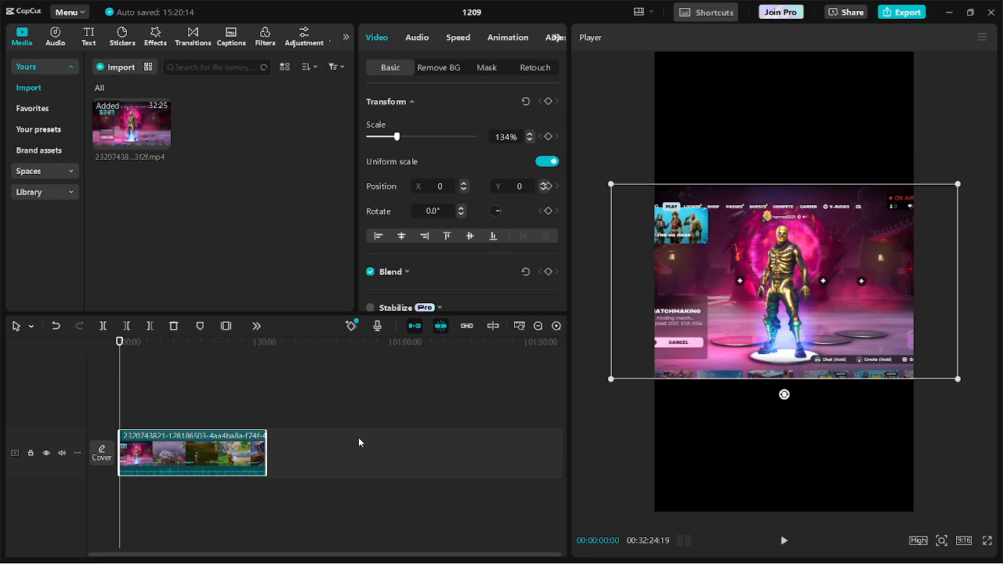
mouse_move(398, 139)
mouse_down()
mouse_move(386, 135)
mouse_move(424, 137)
mouse_move(392, 138)
mouse_up()
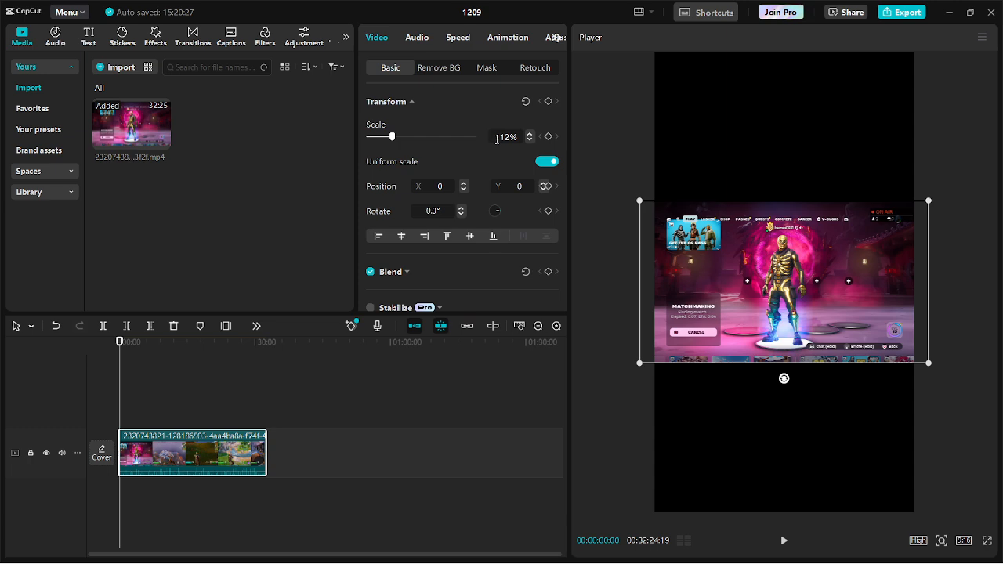
click(497, 138)
text(100)
key(Return)
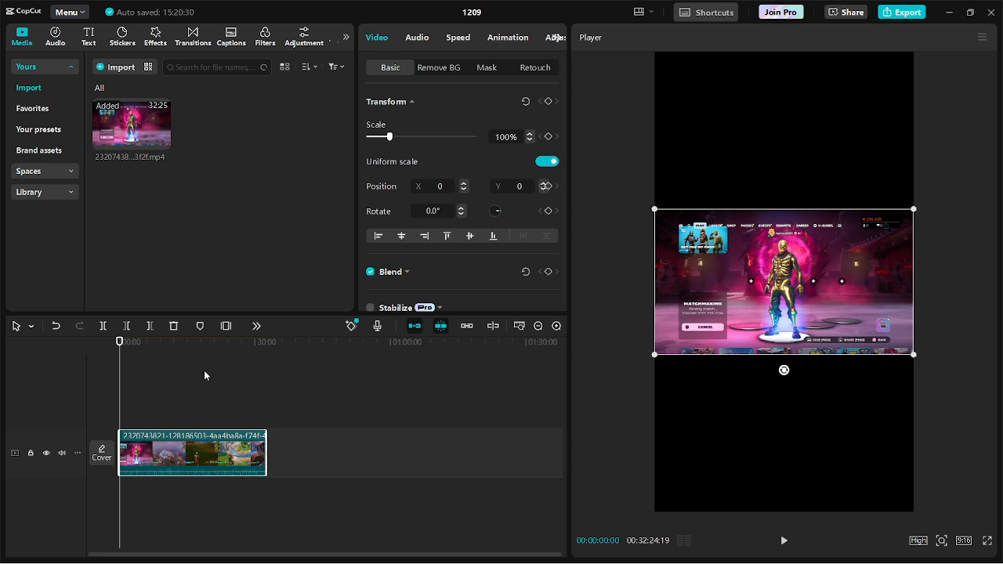
- Split the video clip at 00:00:07:13
scroll(183, 431, up, 3)
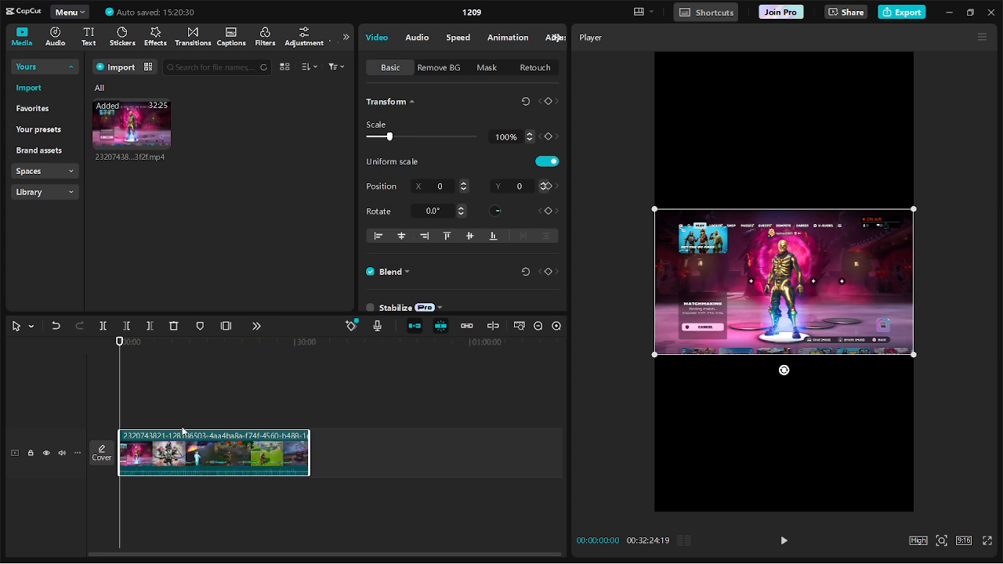
scroll(182, 430, up, 3)
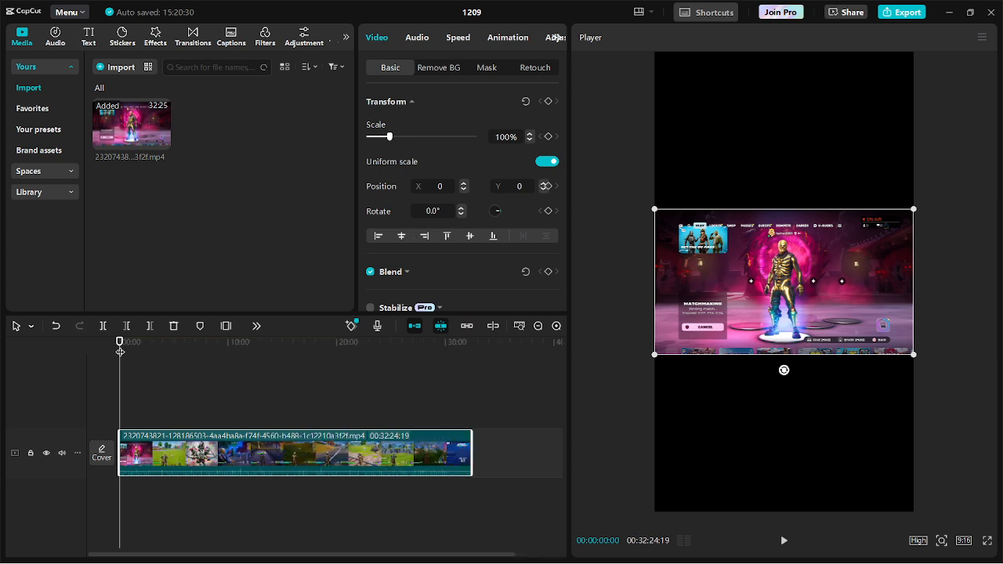
mouse_move(118, 351)
mouse_down()
mouse_move(137, 350)
mouse_move(120, 351)
mouse_up()
scroll(152, 419, up, 1)
scroll(253, 421, up, 1)
scroll(179, 459, up, 1)
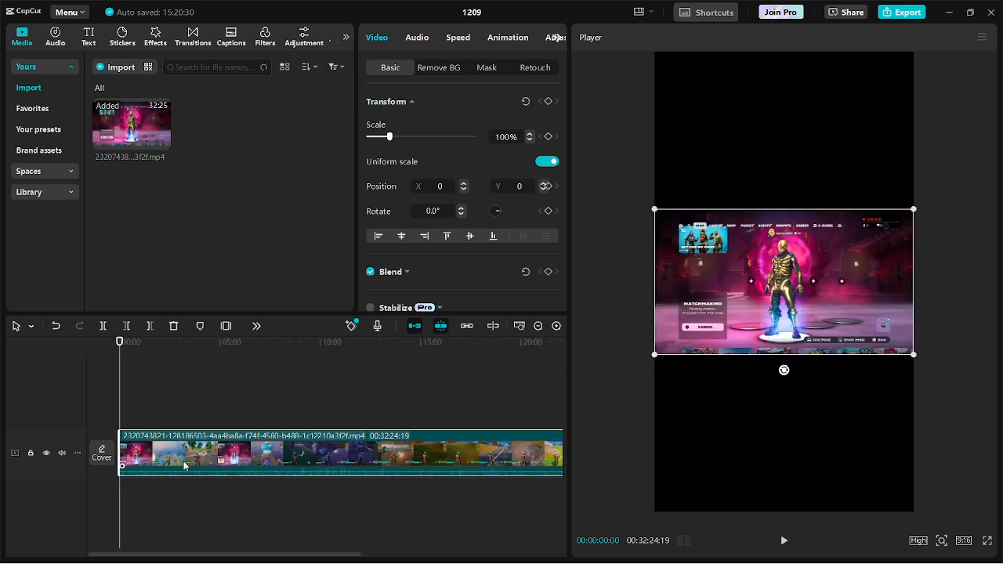
scroll(184, 465, up, 1)
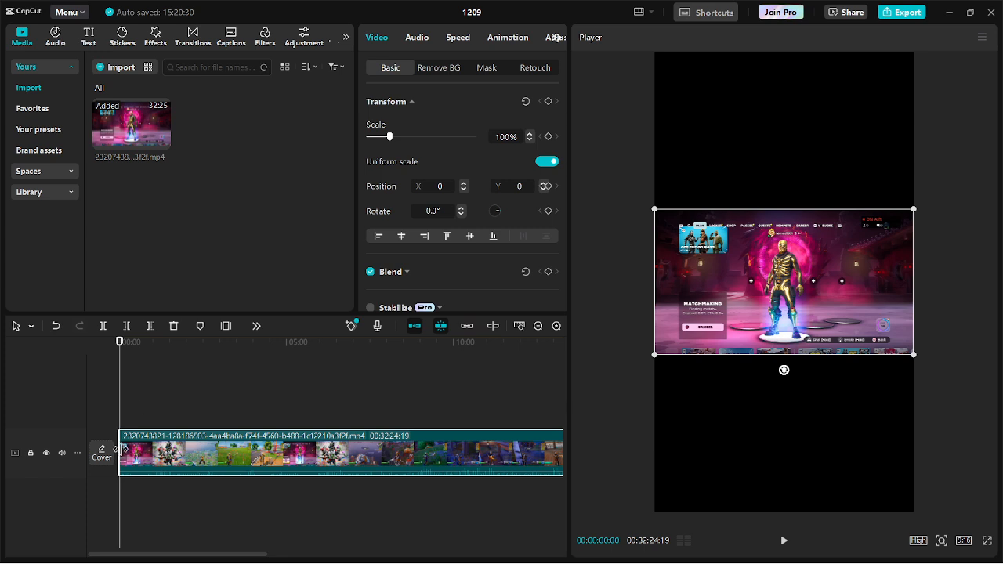
scroll(123, 448, up, 4)
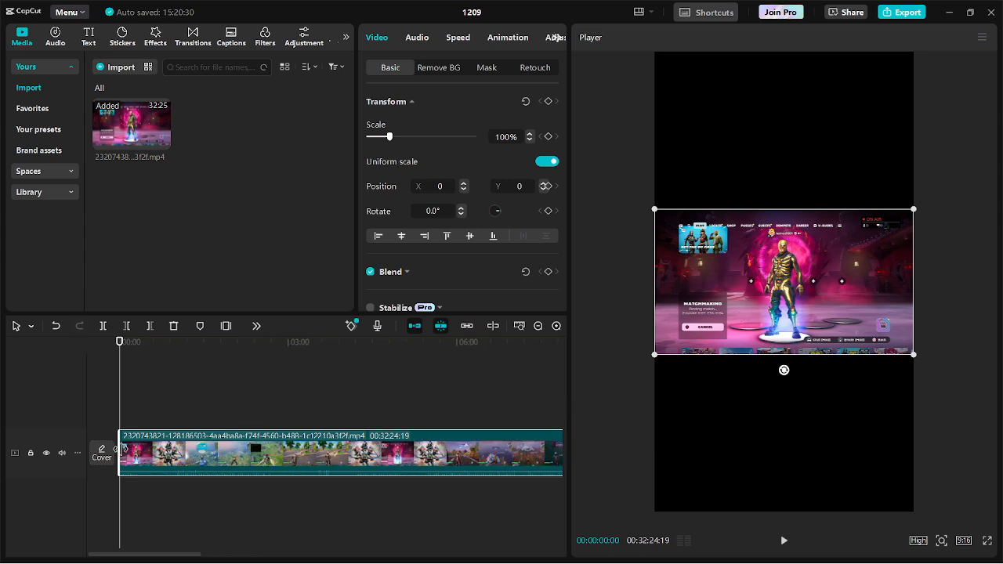
click(132, 394)
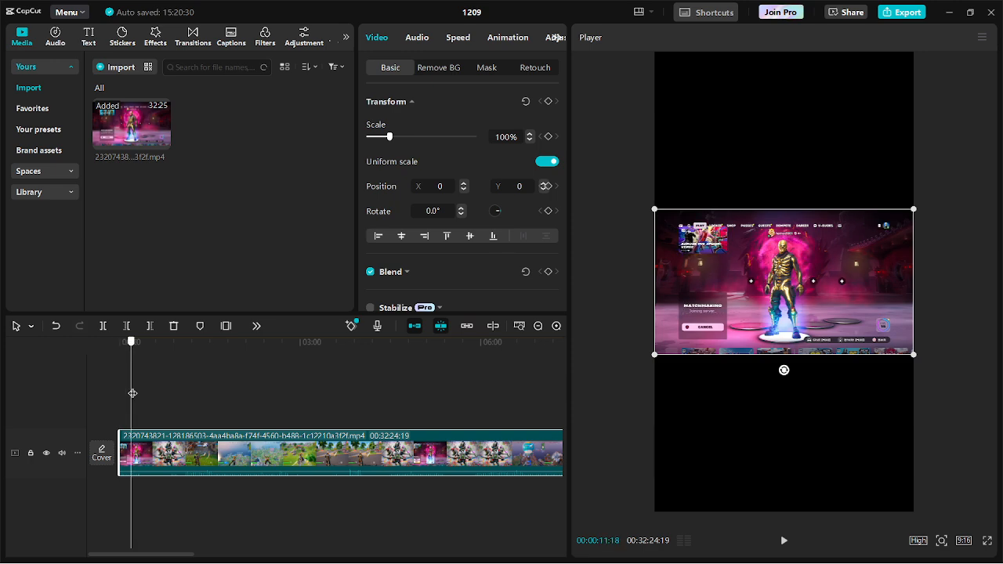
drag(133, 393, 127, 394)
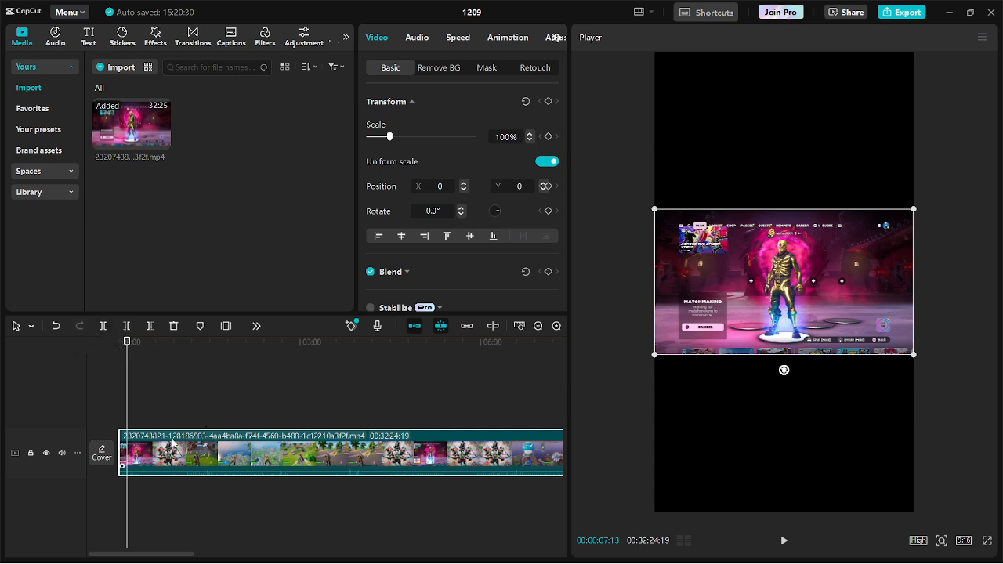
click(103, 328)
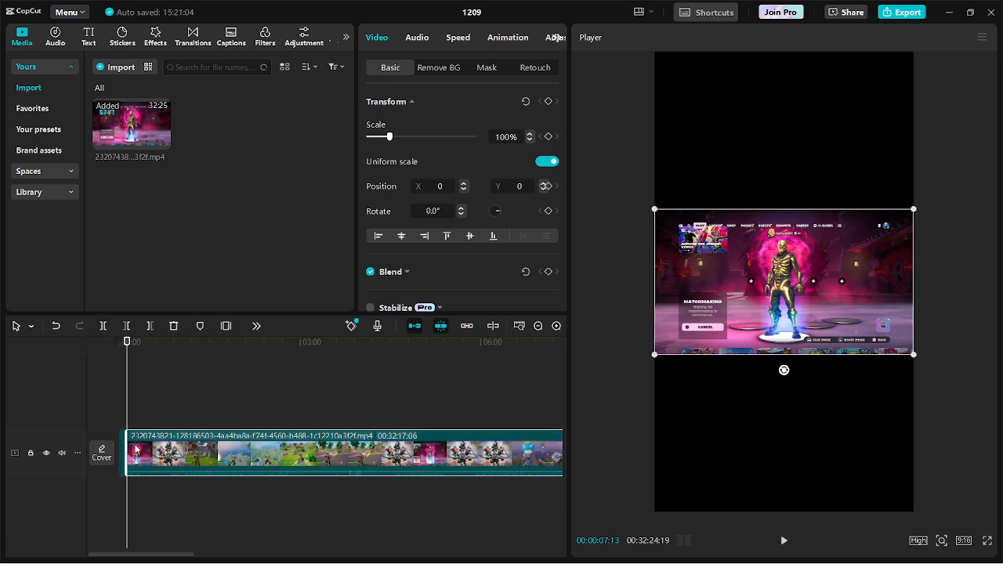
click(118, 381)
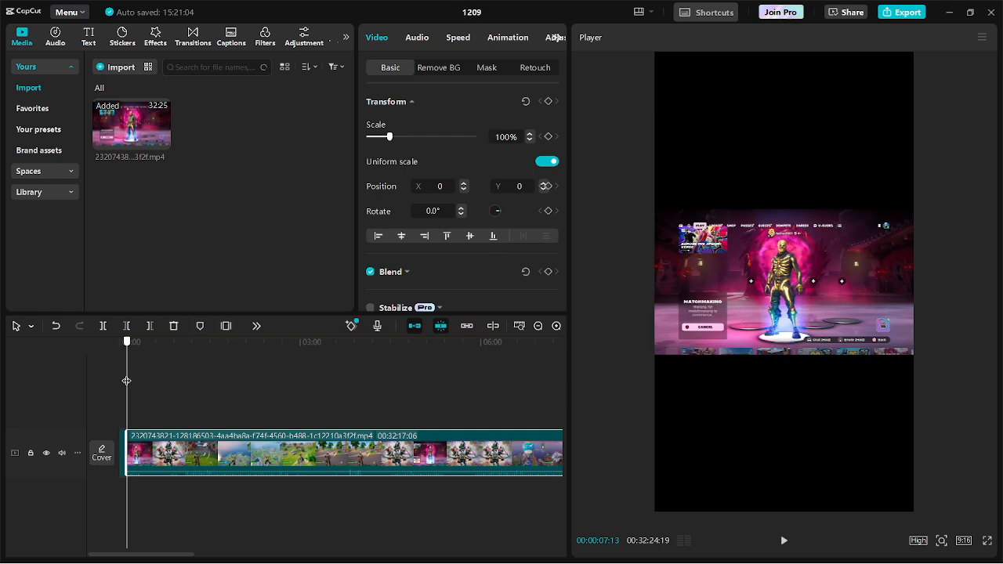
click(148, 381)
click(130, 381)
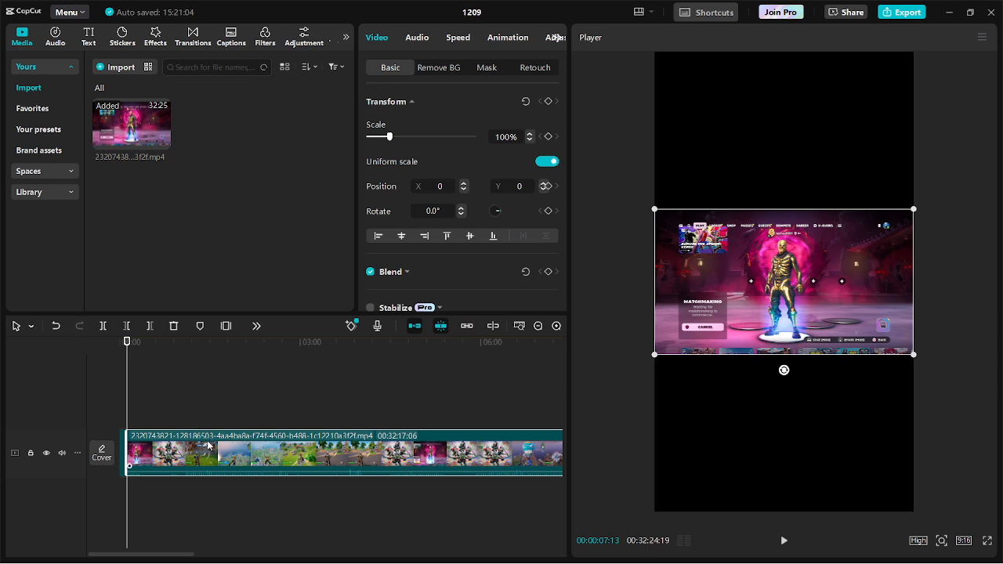
- Try moving the longer clip onto a separate track with the main track magnet off, and return it to the main track with the magnet on
drag(209, 445, 211, 400)
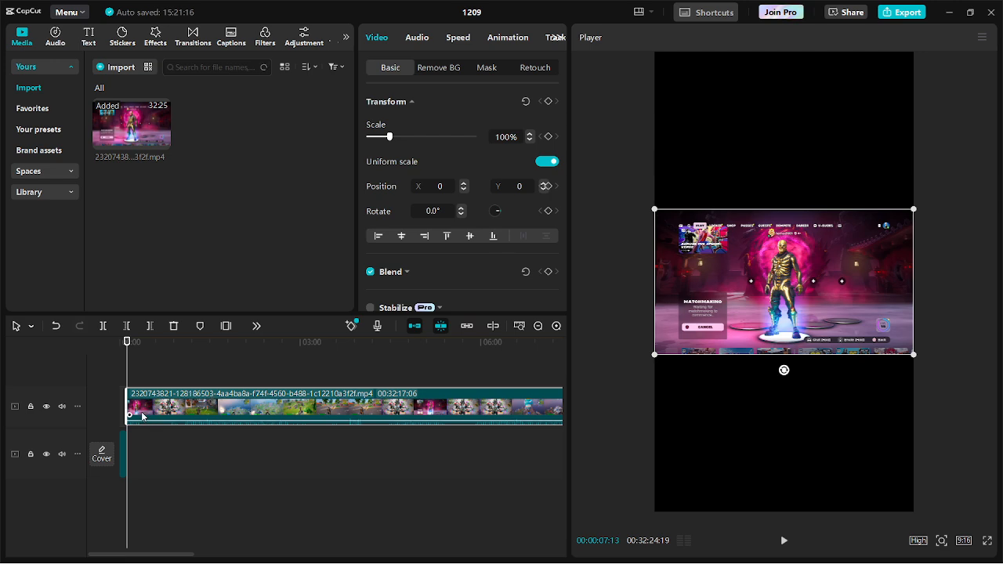
drag(157, 404, 156, 364)
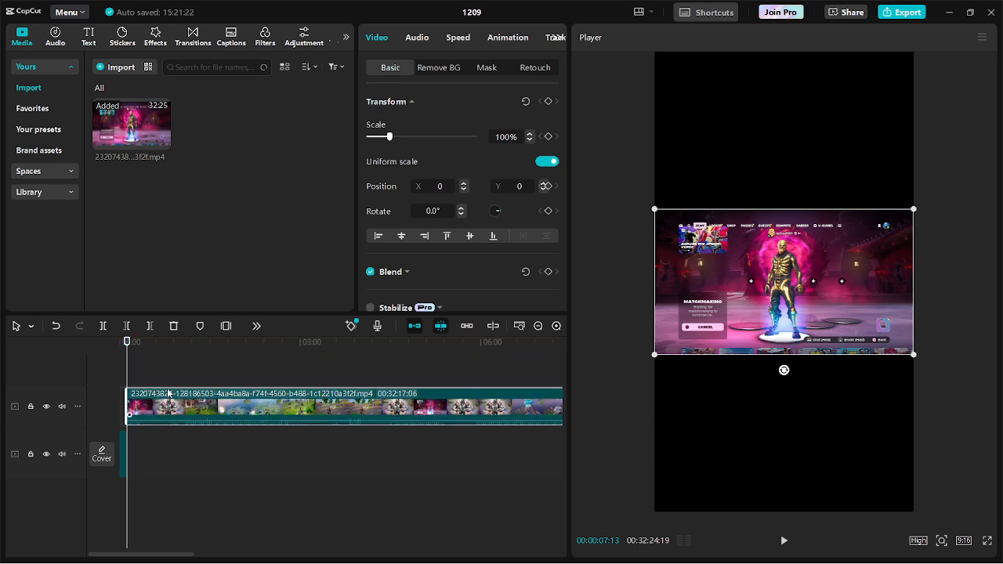
drag(171, 394, 171, 360)
click(414, 326)
drag(374, 407, 446, 405)
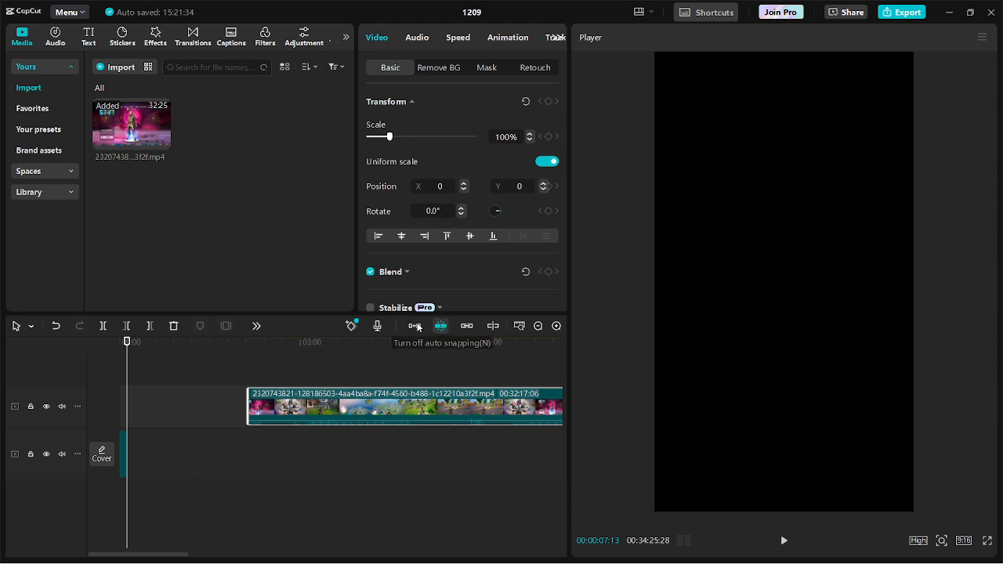
click(415, 326)
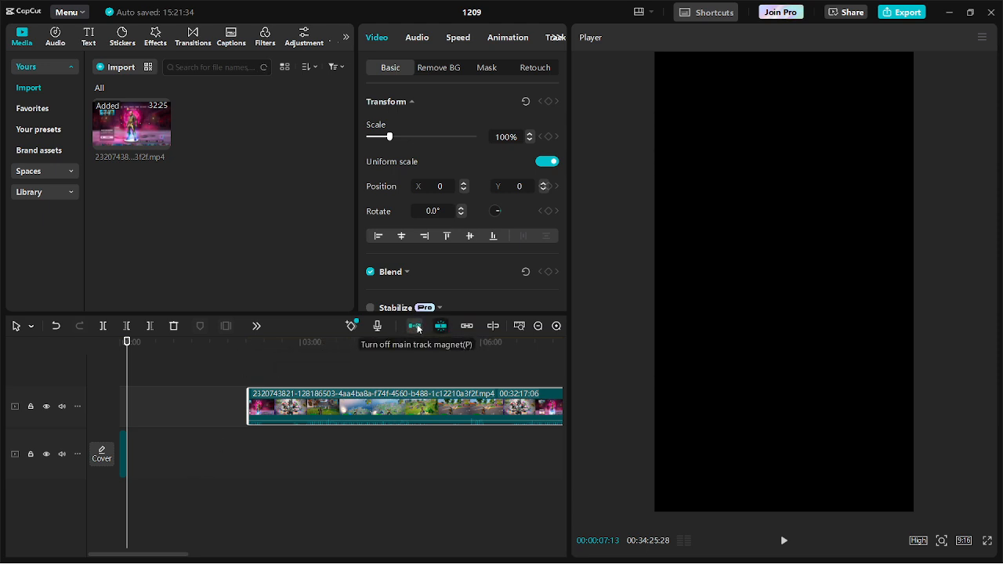
drag(429, 406, 425, 454)
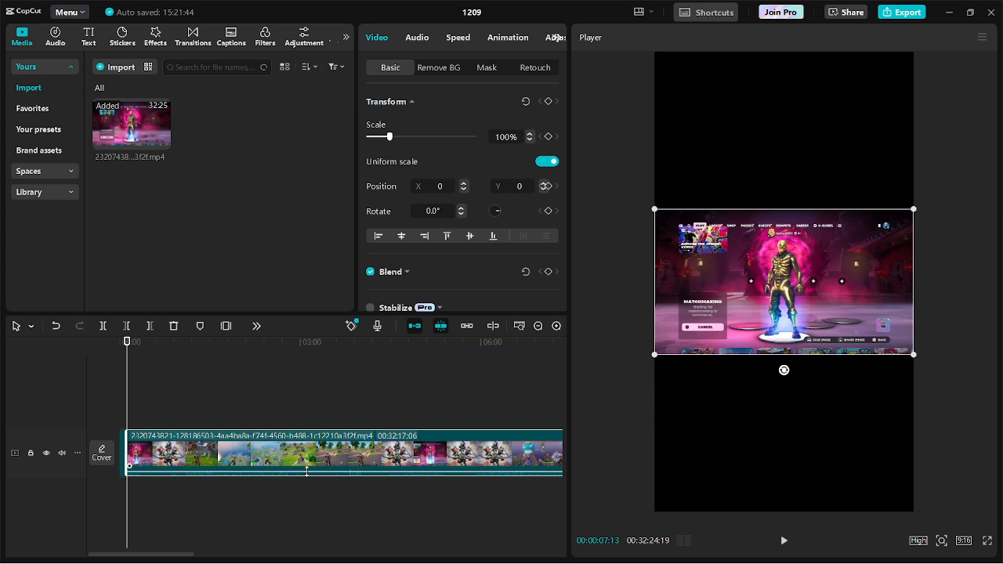
- Select both clips on the main track and scale them up to 271% to fill more of the vertical frame
ctrl+scroll(307, 471, down, 2)
ctrl+scroll(306, 470, down, 2)
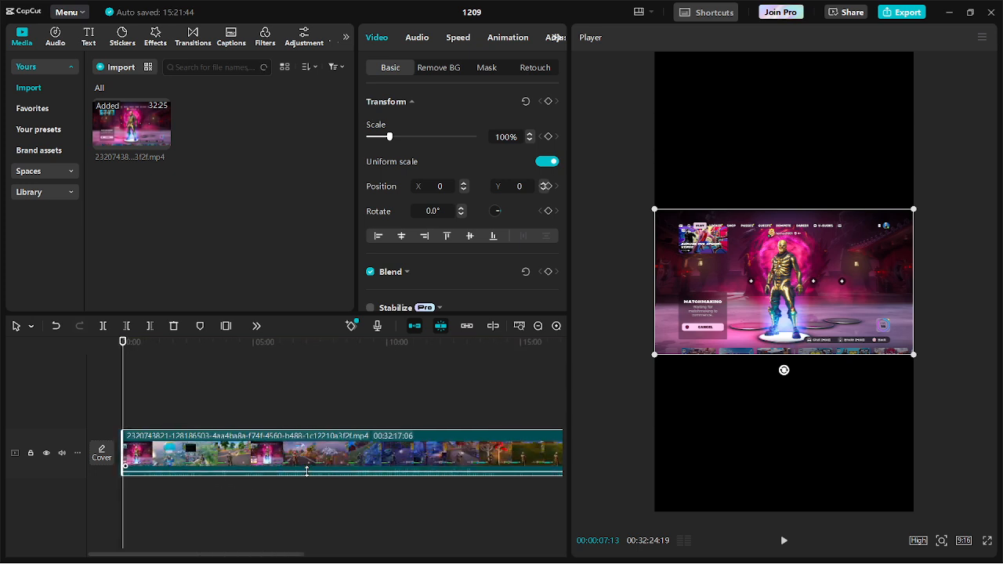
ctrl+scroll(306, 471, down, 3)
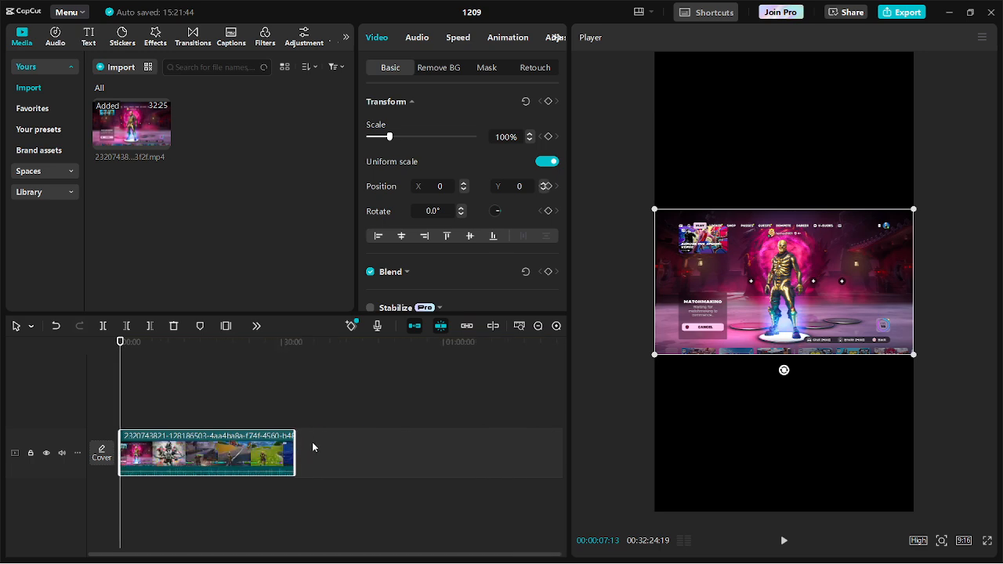
click(313, 444)
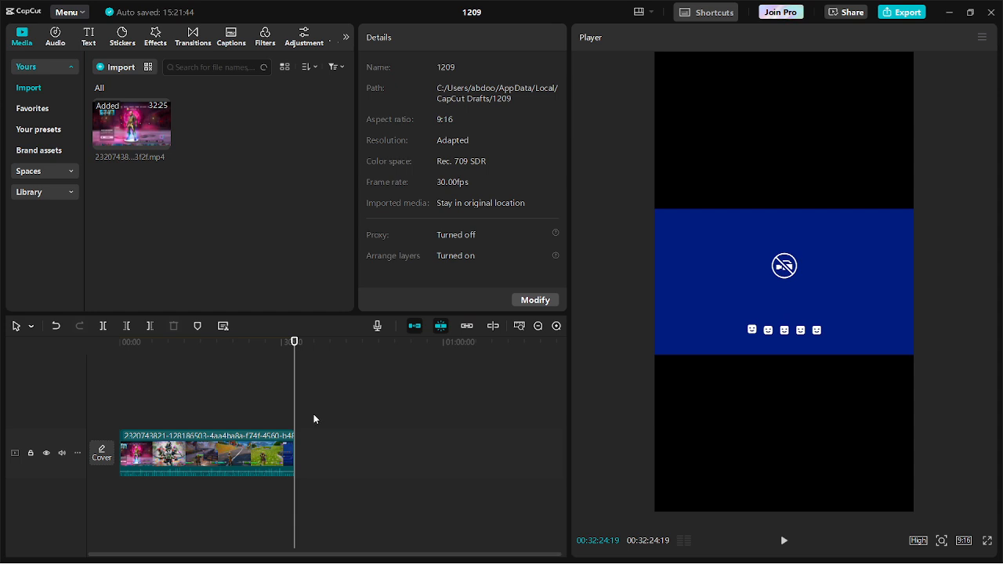
click(244, 467)
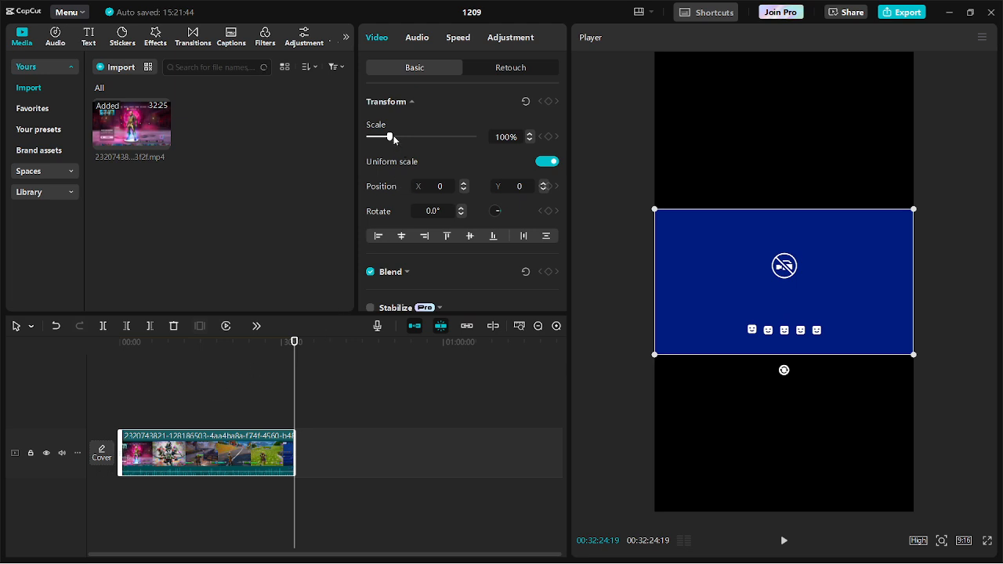
drag(390, 137, 427, 141)
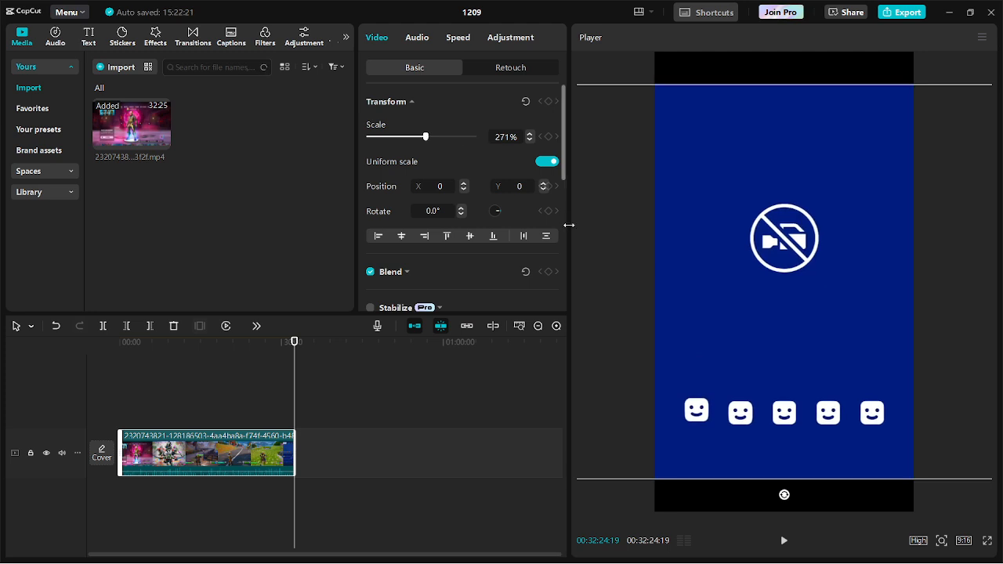
- Preview the enlarged gameplay at 00:11:32:15 and set the clips' horizontal position to -7
scroll(606, 227, down, 2)
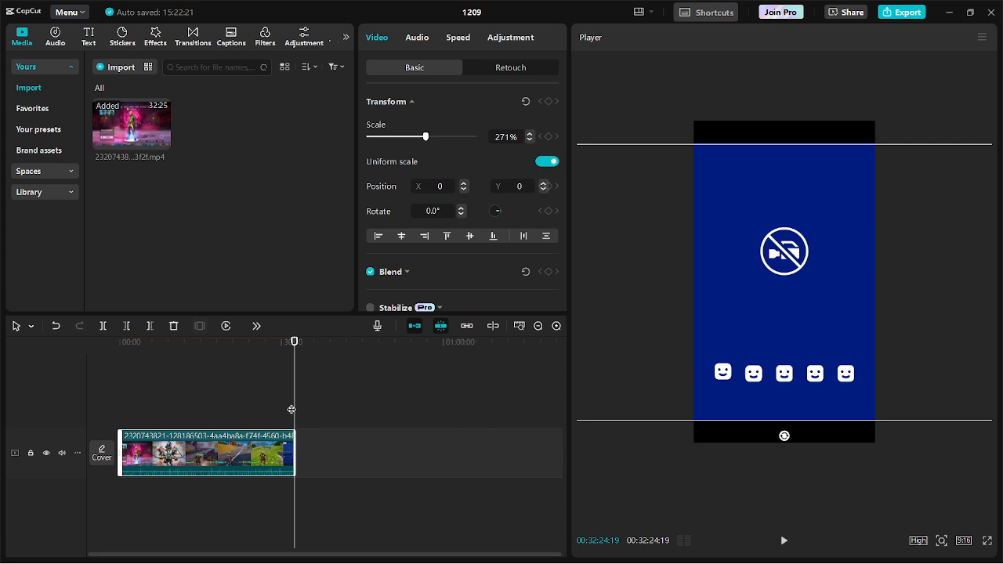
drag(291, 410, 183, 412)
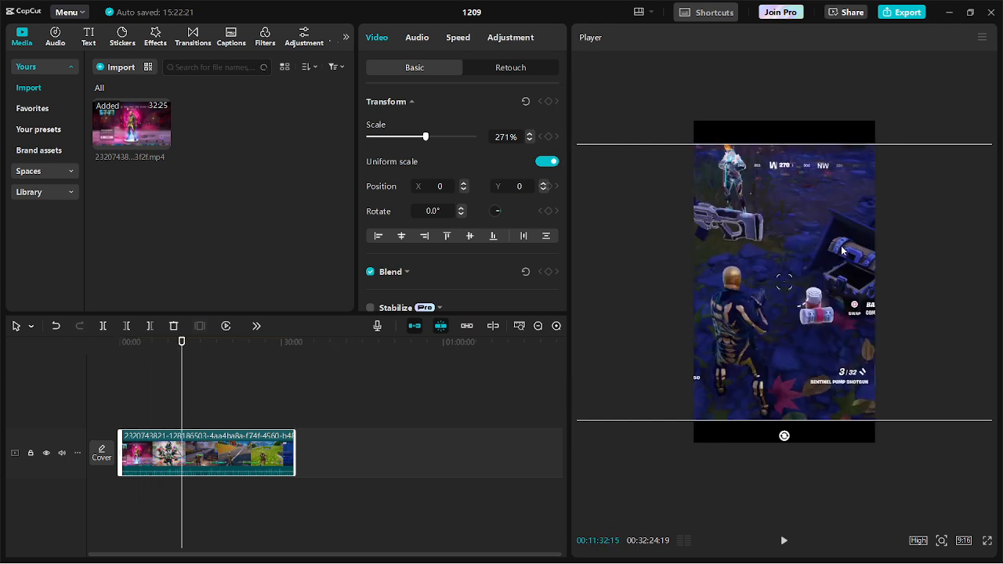
mouse_move(783, 264)
mouse_down()
mouse_move(749, 260)
mouse_move(838, 181)
mouse_move(687, 325)
mouse_move(782, 266)
mouse_move(857, 254)
mouse_move(765, 274)
mouse_move(786, 271)
mouse_move(783, 253)
mouse_move(783, 264)
mouse_up()
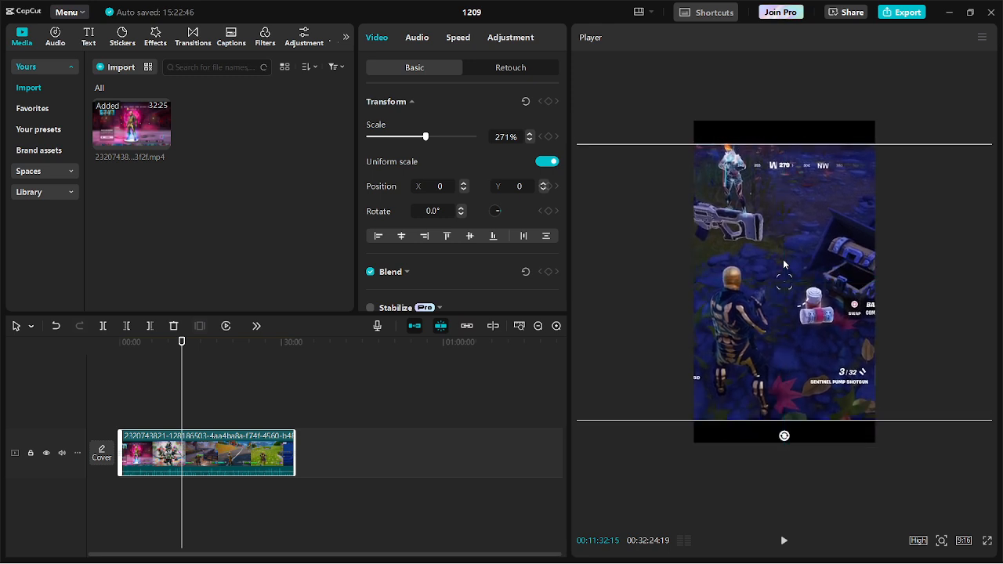
click(464, 190)
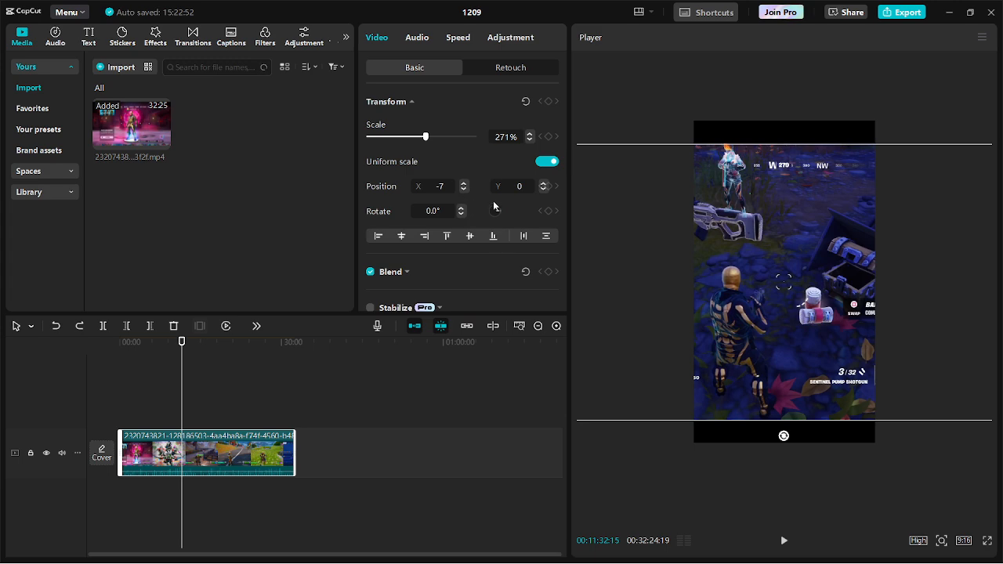
- Try rotating the enlarged clips, including to 350.5° in the preview, and undo the rotation
drag(497, 211, 504, 215)
key(ctrl+z)
drag(570, 300, 475, 299)
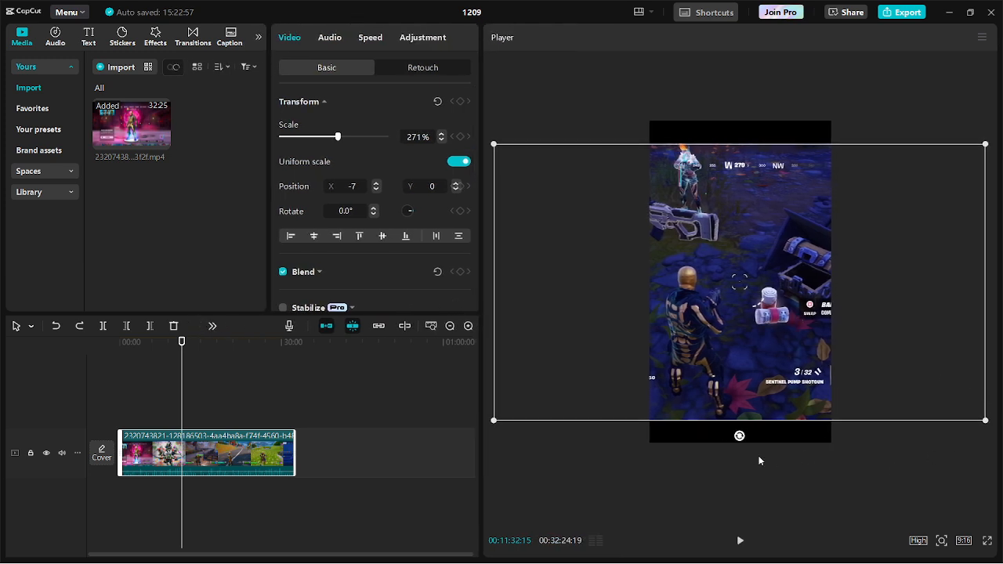
mouse_move(737, 438)
mouse_down()
mouse_move(709, 440)
mouse_move(647, 408)
mouse_move(703, 430)
mouse_move(847, 396)
mouse_move(725, 418)
mouse_move(657, 404)
mouse_move(617, 362)
mouse_move(643, 392)
mouse_move(840, 381)
mouse_move(672, 436)
mouse_move(630, 368)
mouse_move(720, 442)
mouse_up()
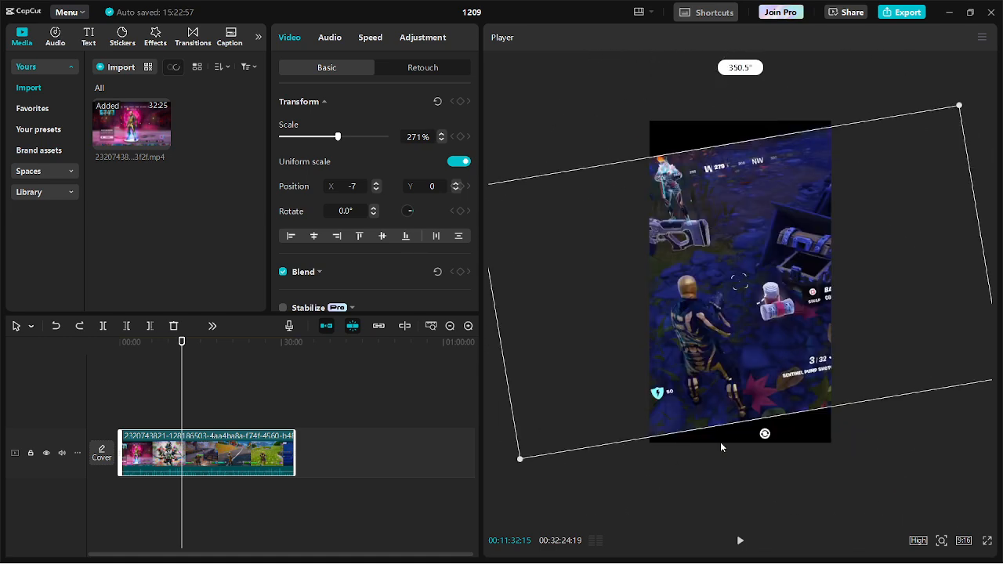
key(ctrl+z)
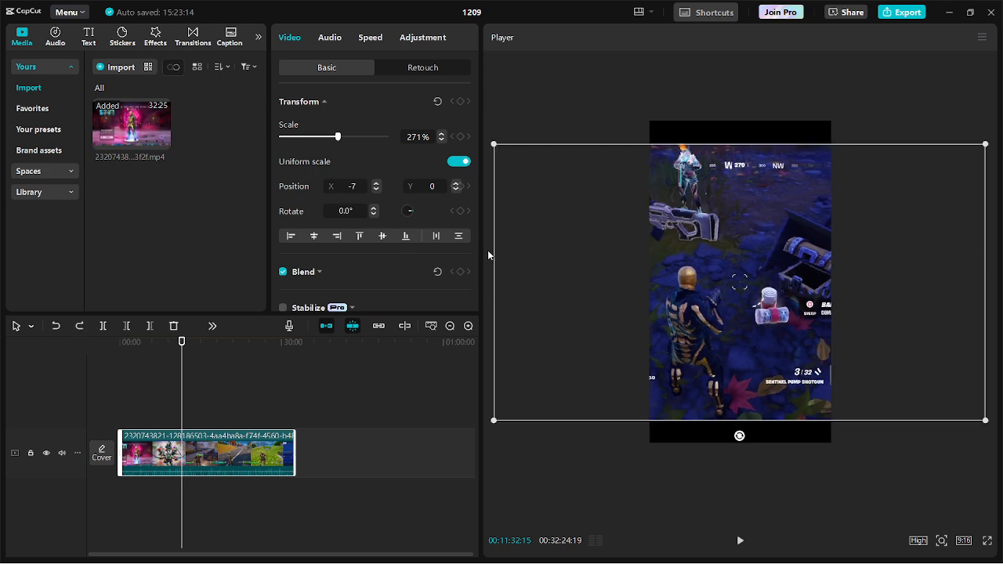
drag(492, 264, 644, 260)
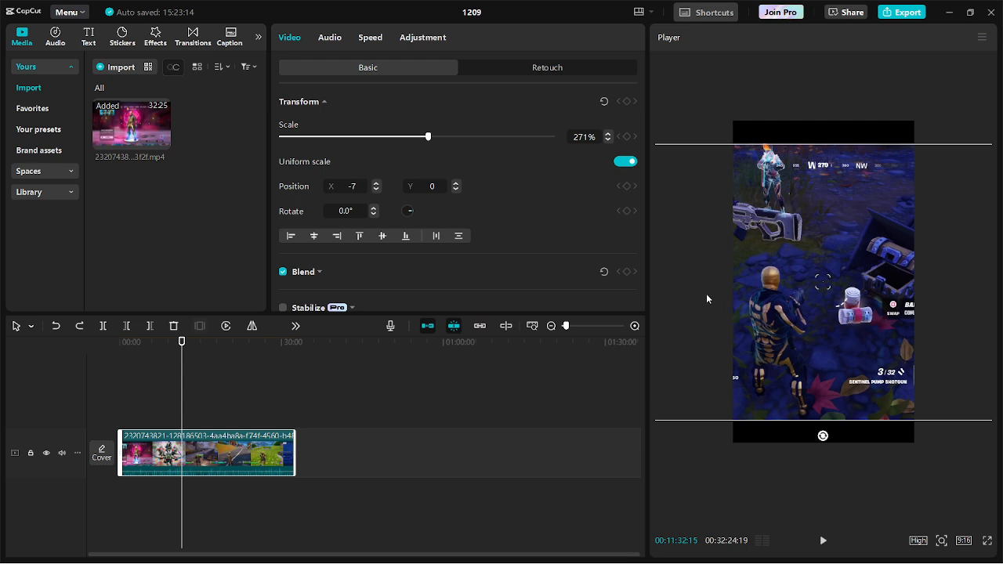
- Split the long clip at 00:01:33:09 and remove the footage from there up to 00:07:00:28
scroll(737, 291, down, 2)
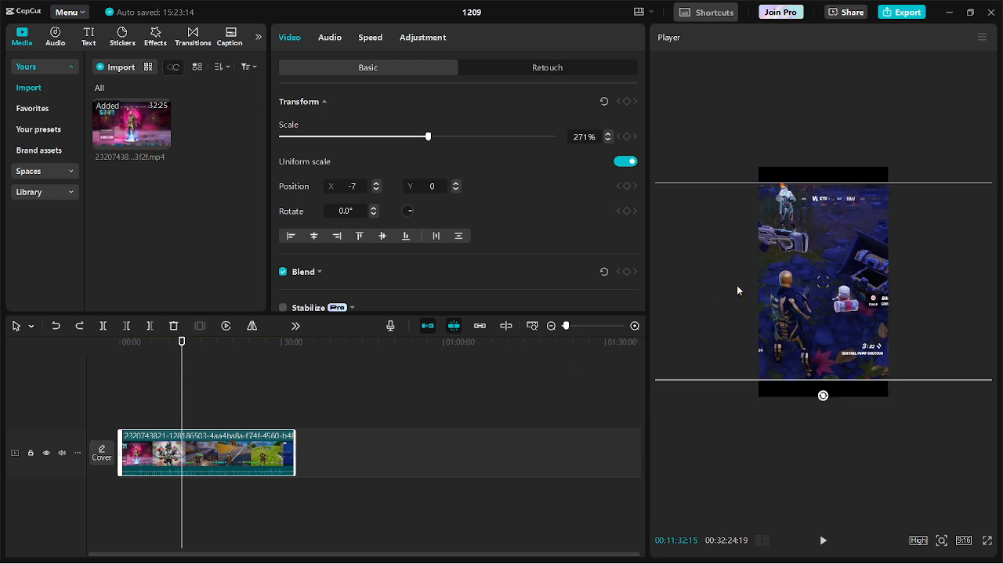
scroll(154, 445, up, 3)
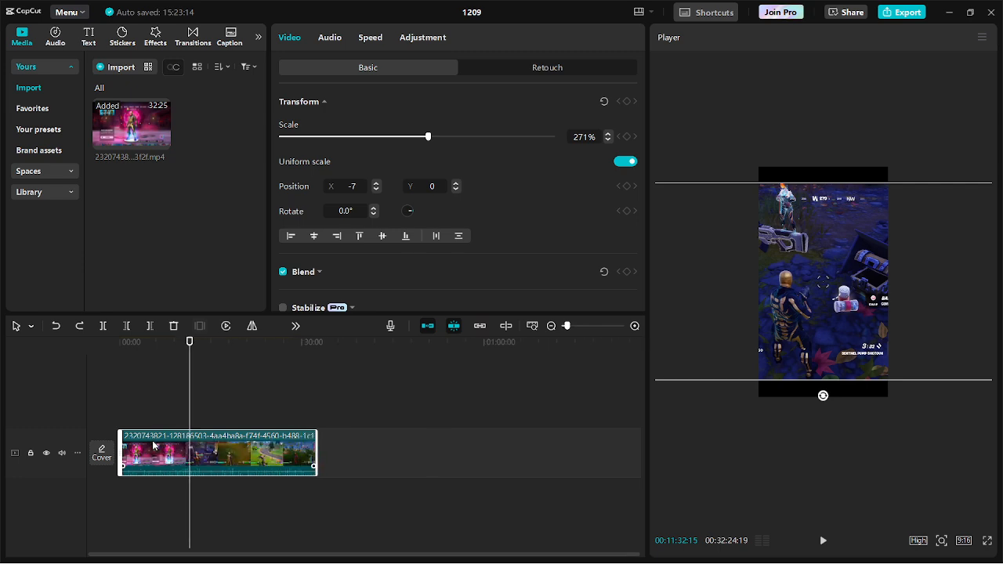
scroll(154, 445, up, 4)
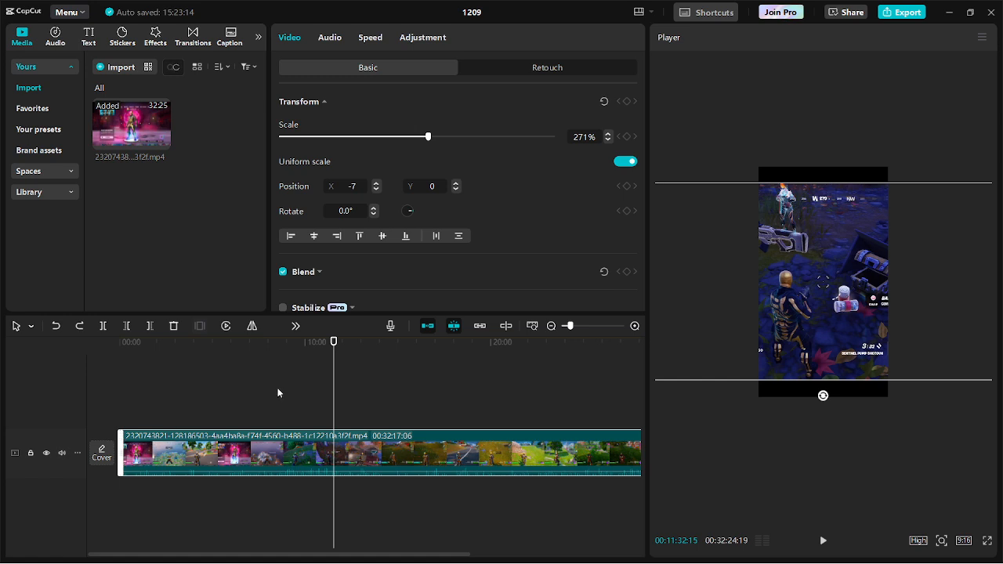
drag(332, 385, 148, 396)
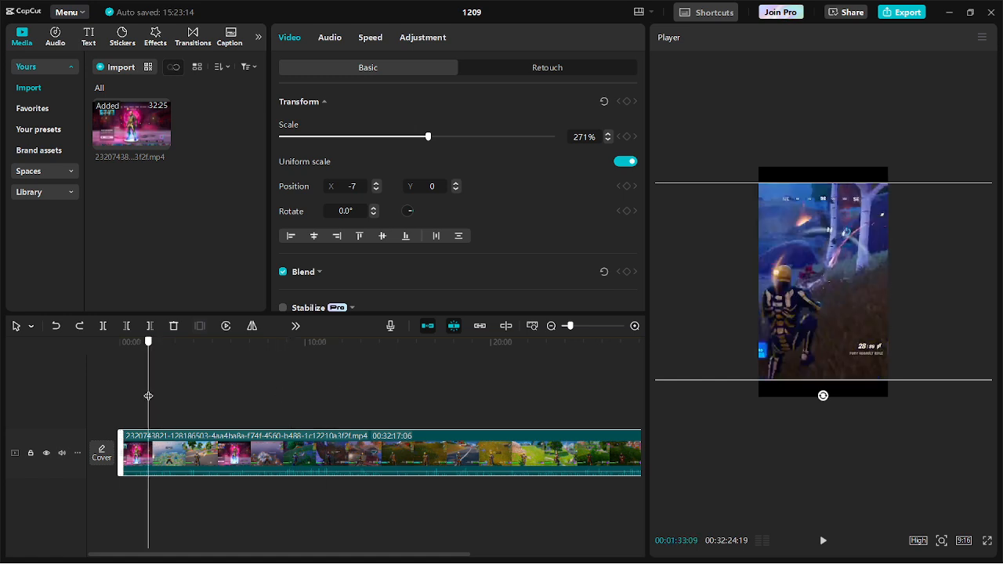
click(102, 326)
click(250, 388)
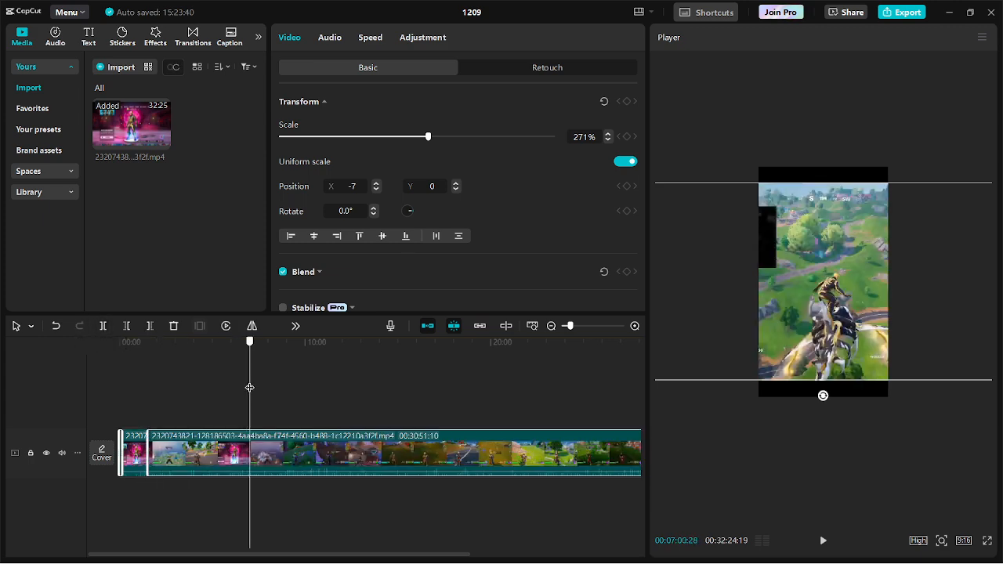
click(129, 326)
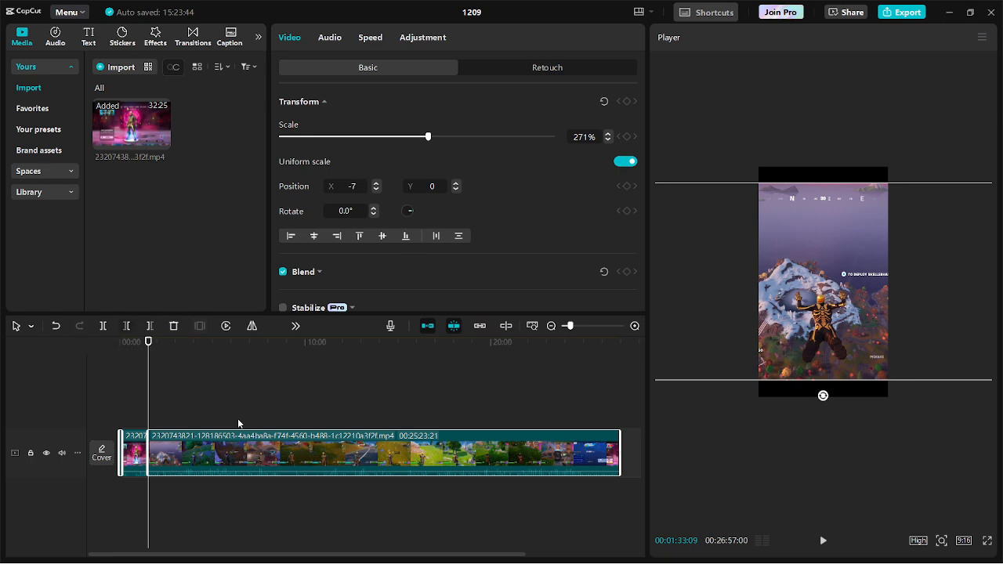
- Try removing the second clip's footage before 00:10:47:07, and undo this cut together with the previous one
drag(148, 401, 319, 404)
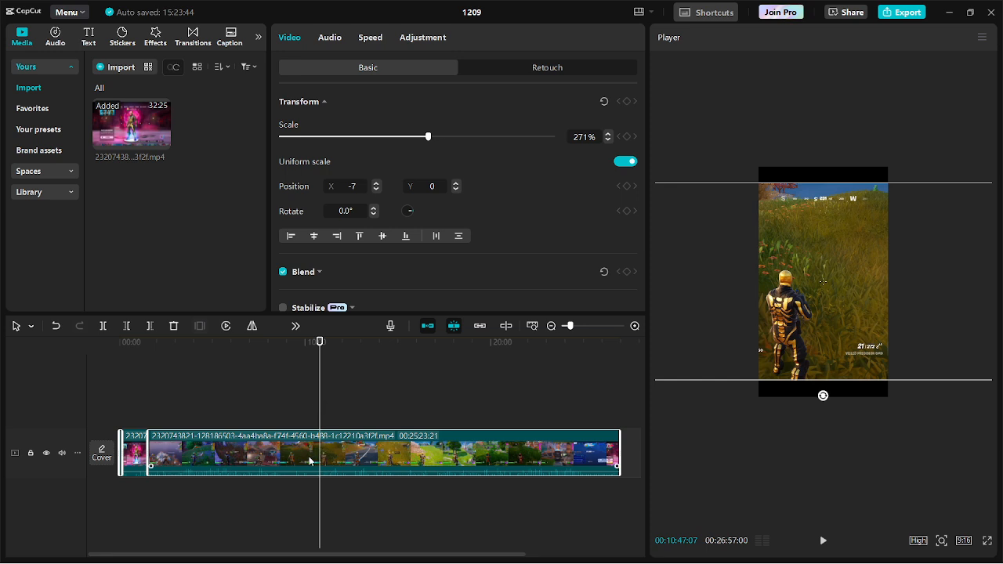
click(128, 326)
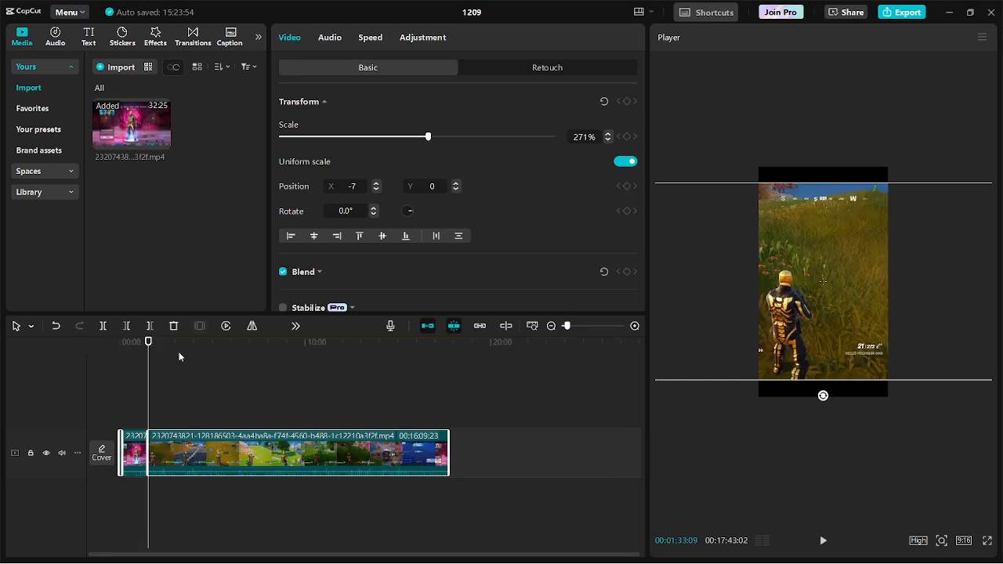
key(ctrl+z)
key(ctrl+z)
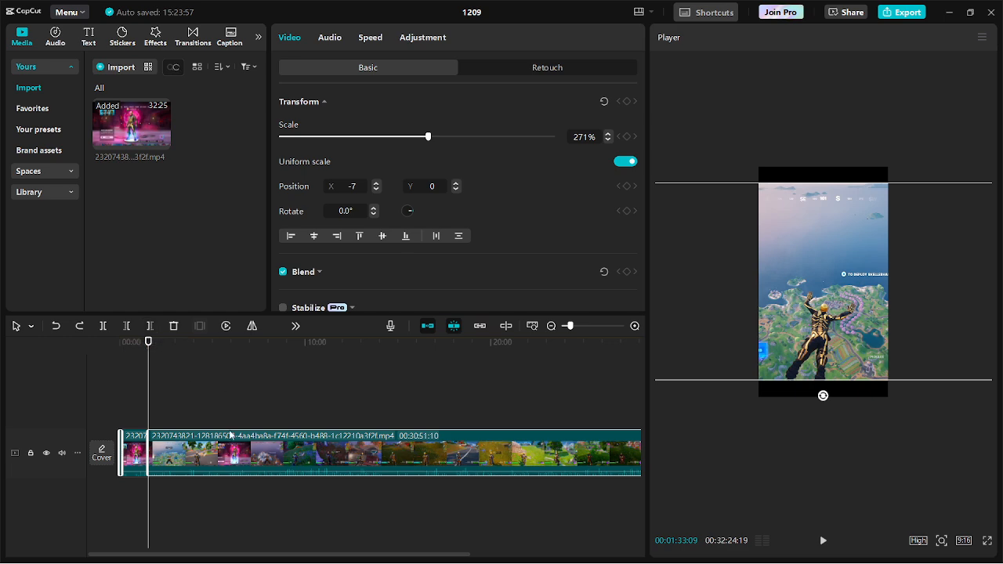
- Try mirroring the selected clips horizontally and return them to their original orientation
click(252, 326)
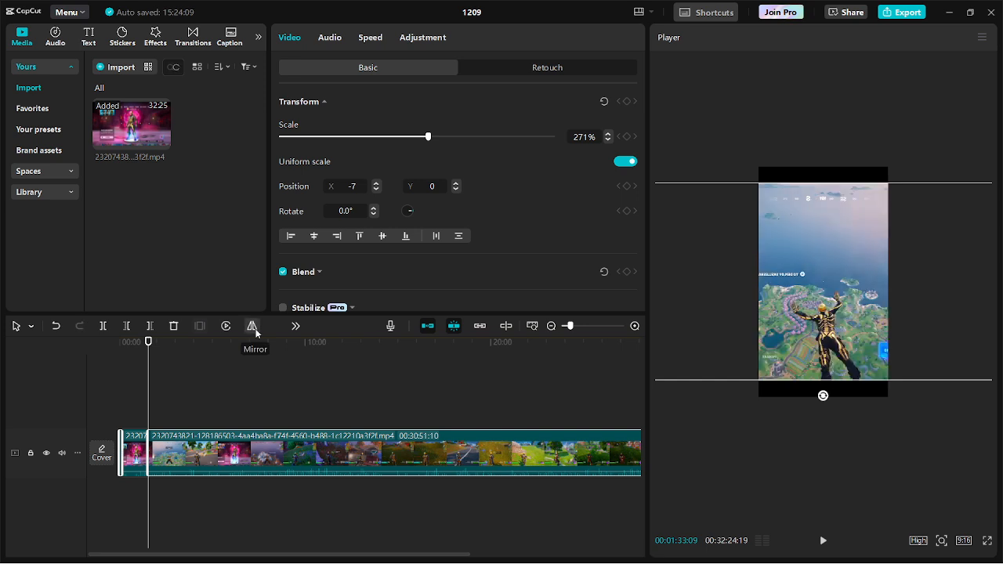
click(251, 326)
click(254, 327)
click(253, 327)
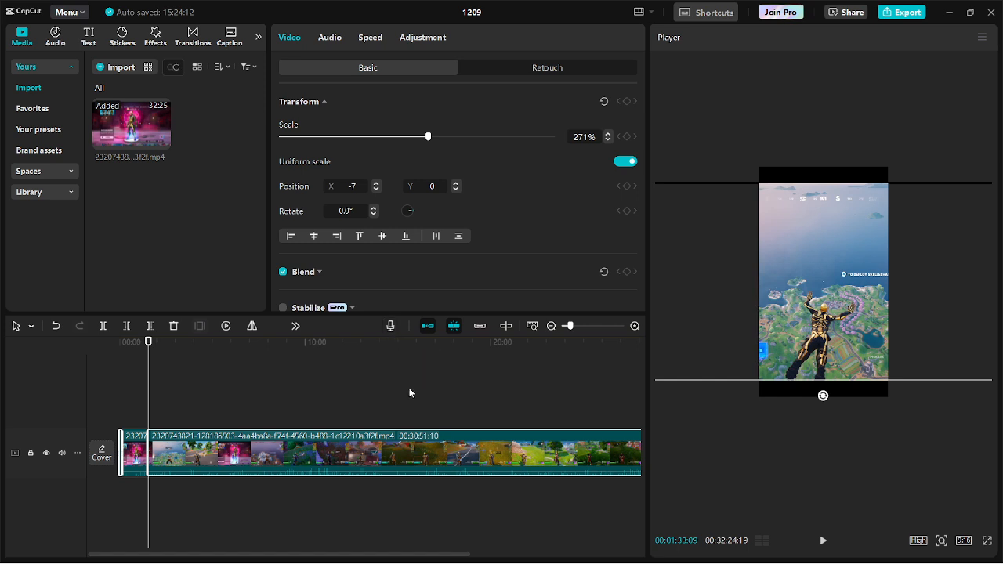
- Open the voiceover recorder, move it clear of the preview to examine its recording options, and close it
click(390, 325)
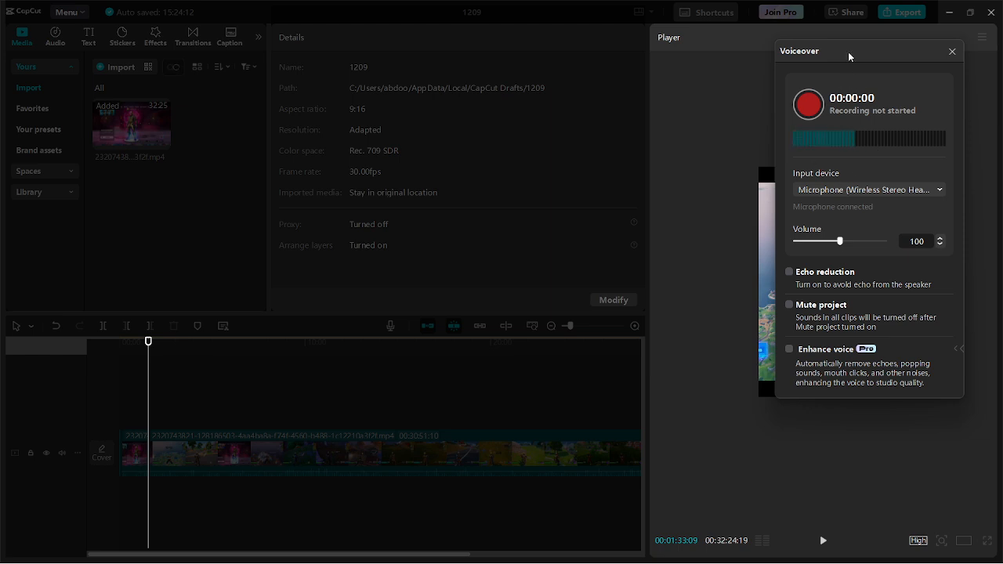
drag(847, 51, 628, 83)
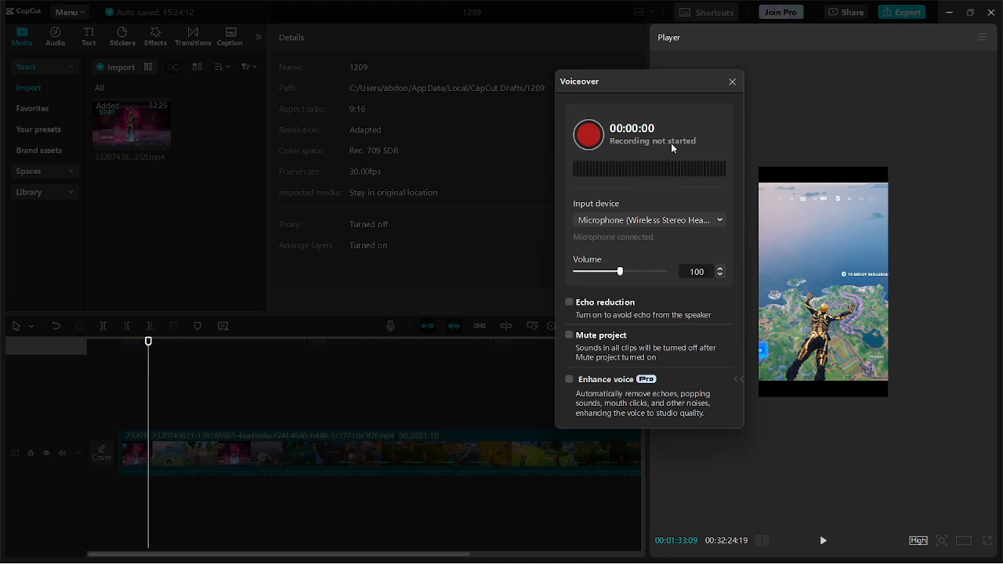
click(728, 88)
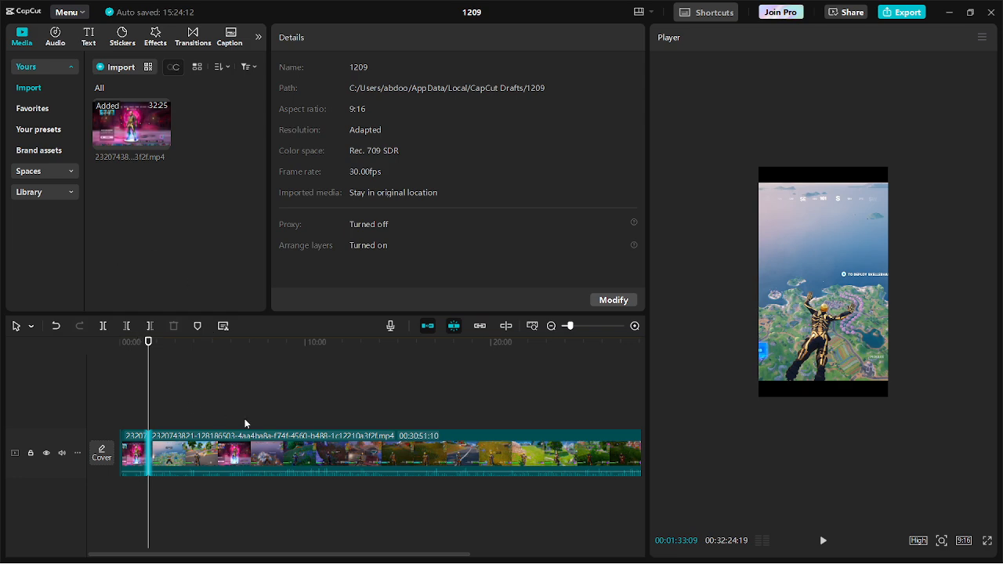
- Delete both gameplay clips from the timeline
click(123, 452)
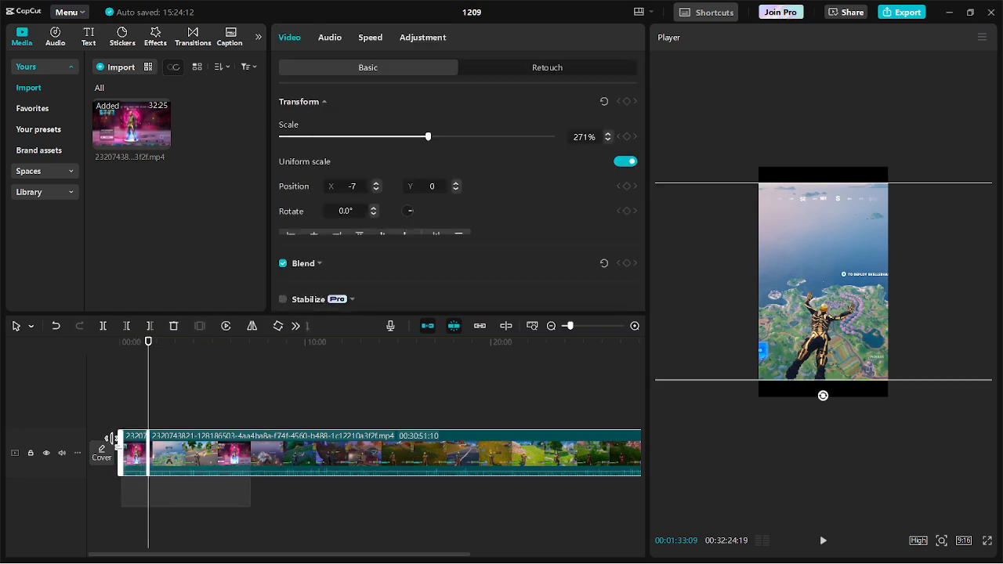
key(Delete)
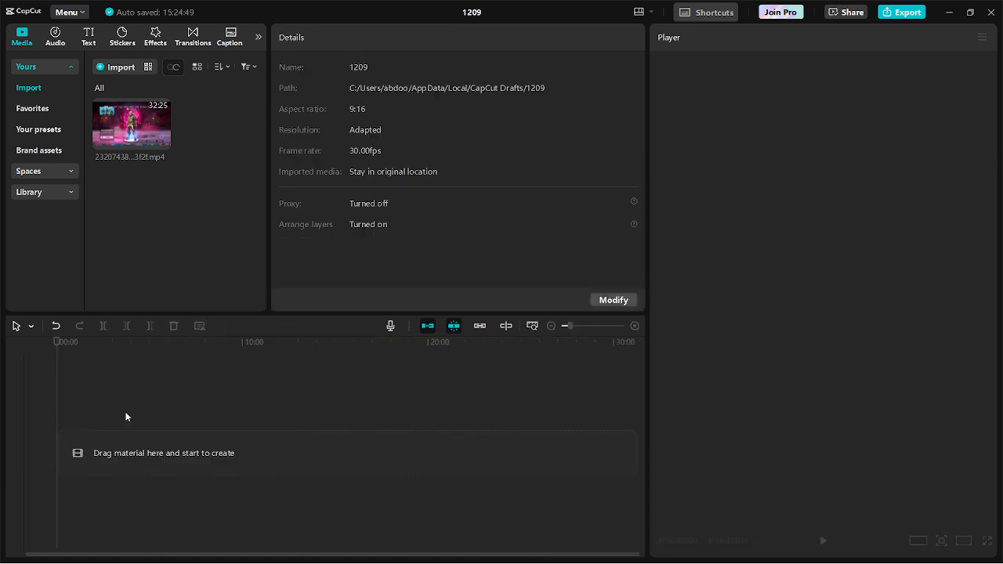
- Import the "One Century Later" title image ocl.png from the ref folder on the Desktop
click(121, 71)
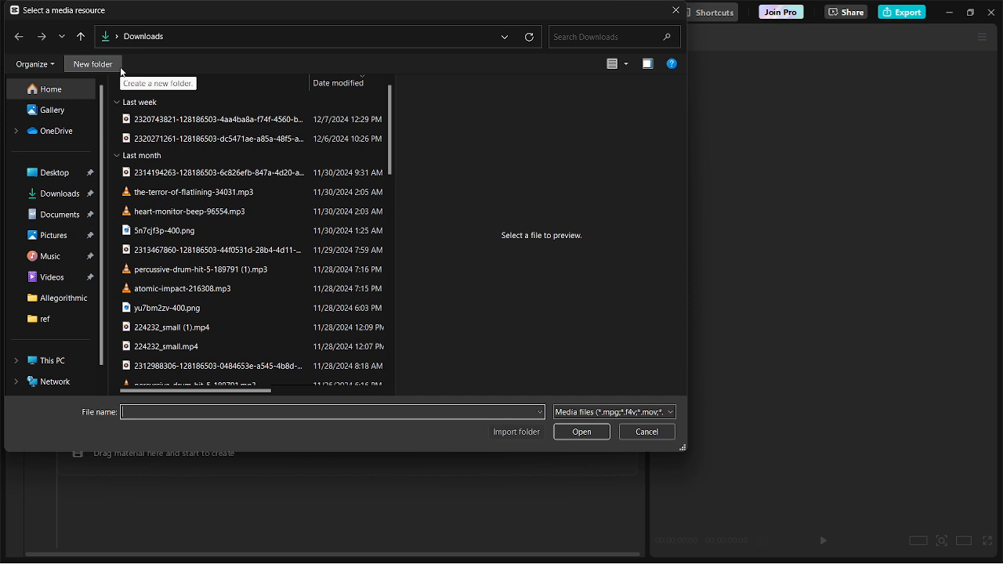
click(56, 319)
scroll(272, 285, down, 2)
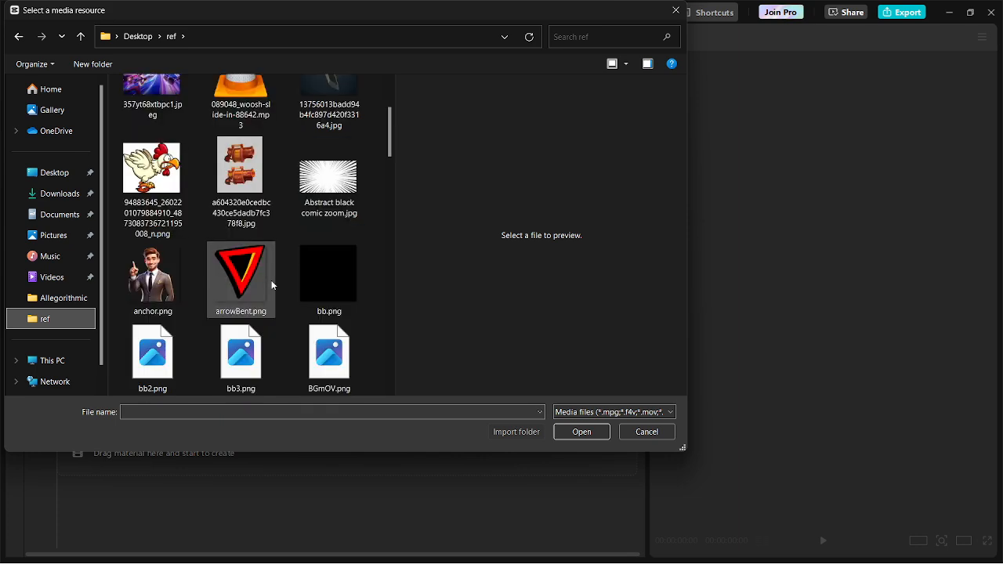
scroll(272, 285, down, 3)
scroll(272, 286, down, 3)
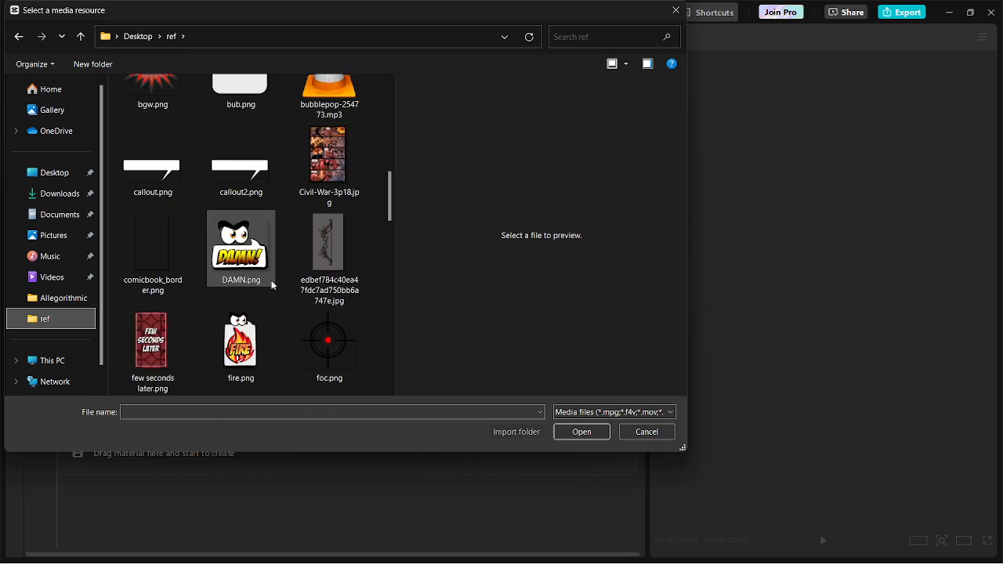
scroll(271, 285, down, 3)
scroll(271, 285, down, 3)
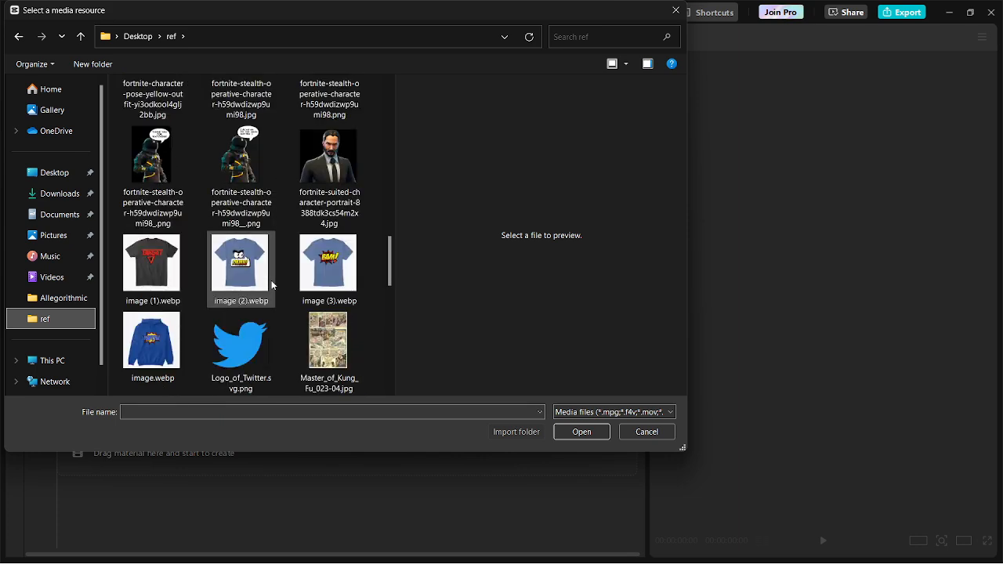
scroll(278, 248, down, 10)
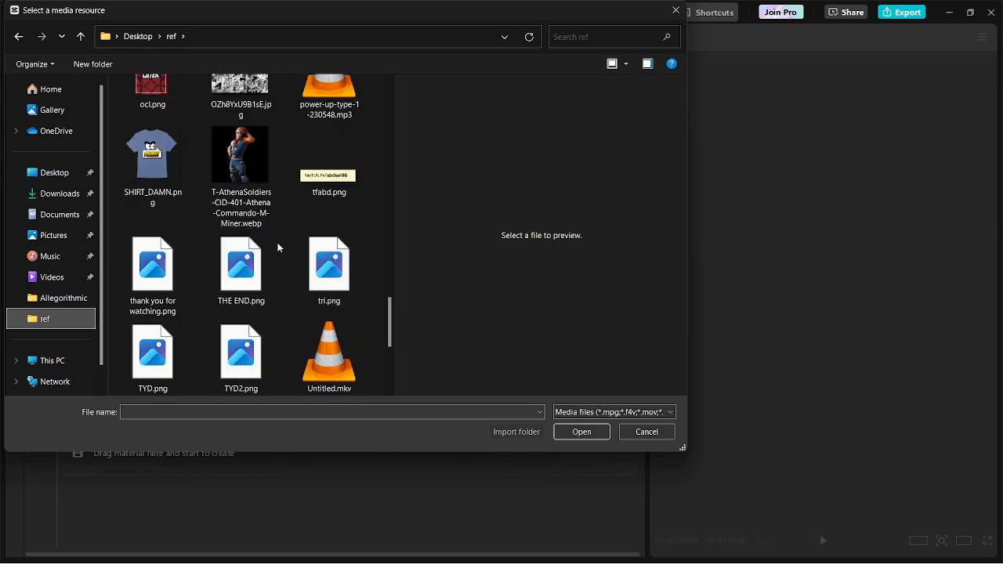
scroll(279, 247, down, 3)
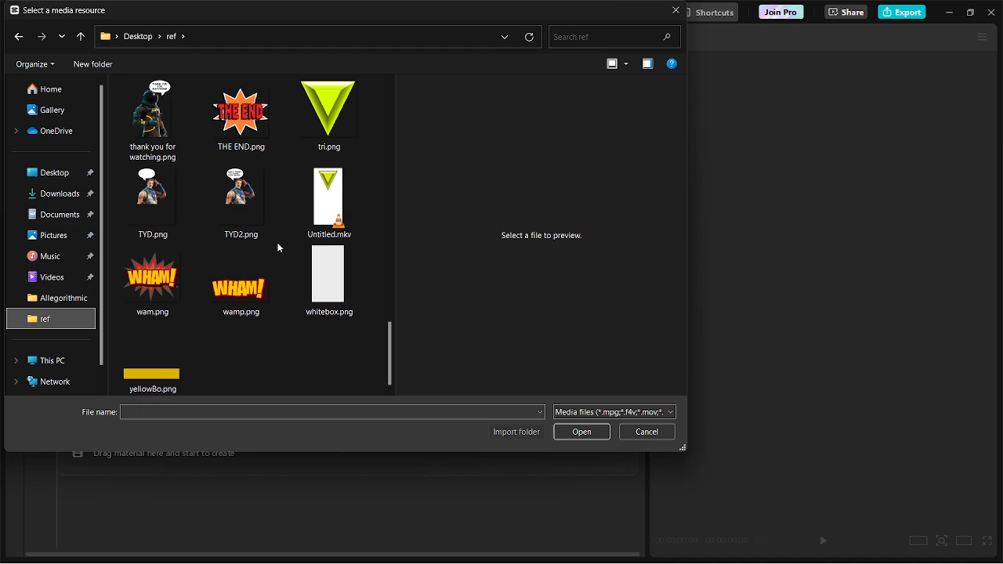
scroll(278, 247, up, 3)
scroll(278, 248, up, 3)
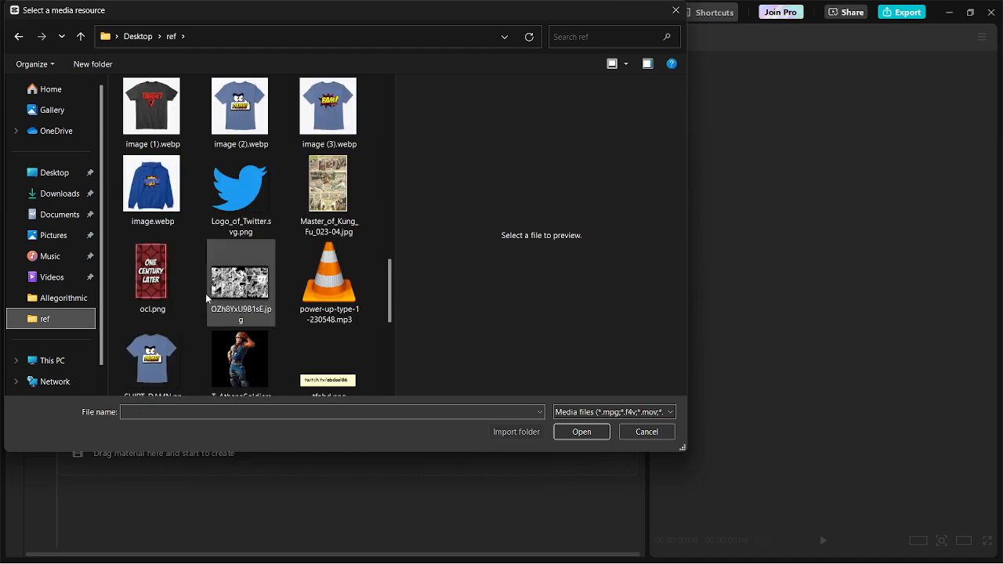
double_click(166, 277)
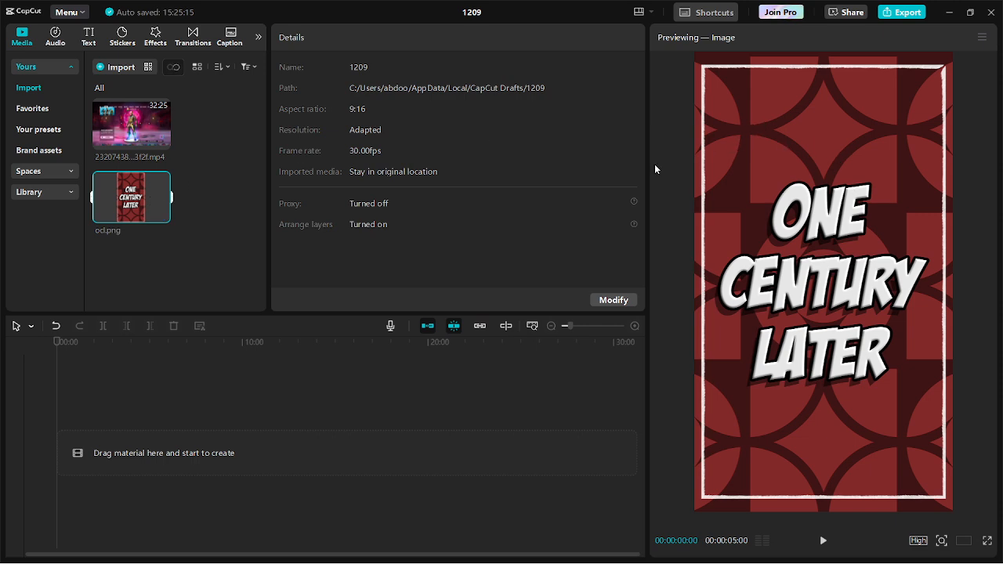
- Place ocl.png at the start of the main track and shorten it to 00:00:01:25
click(137, 138)
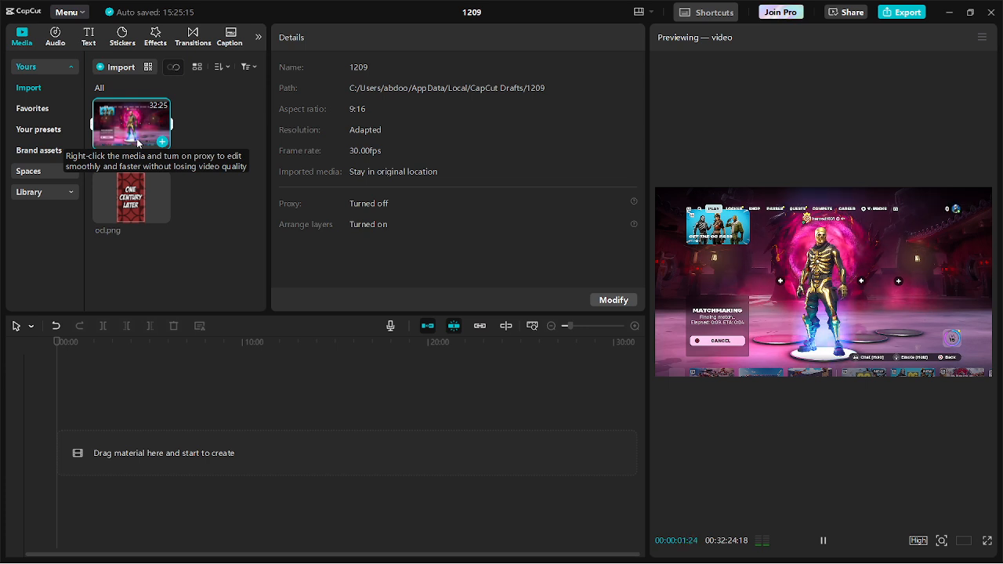
click(147, 200)
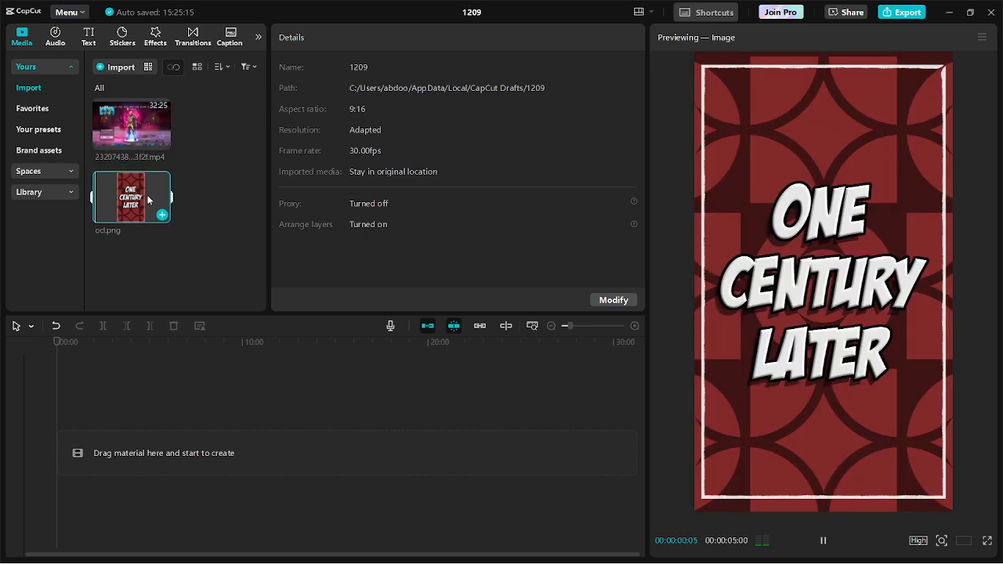
drag(147, 199, 199, 444)
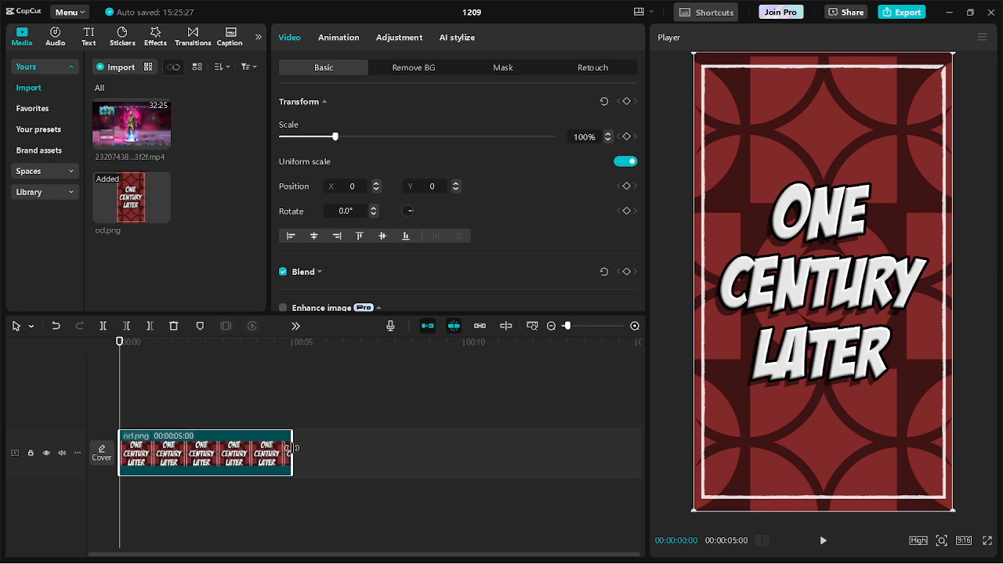
drag(357, 437, 553, 462)
drag(487, 448, 182, 462)
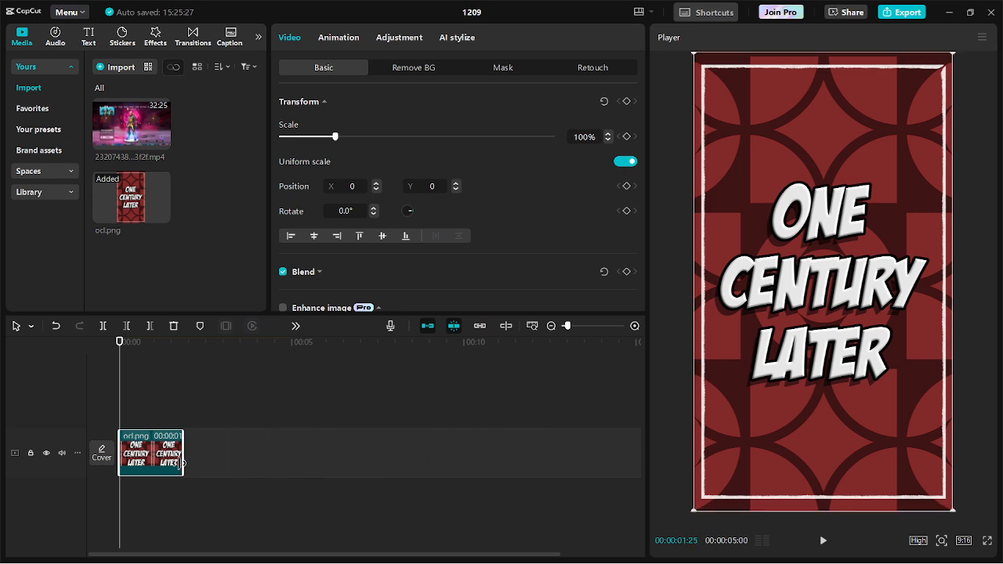
key(space)
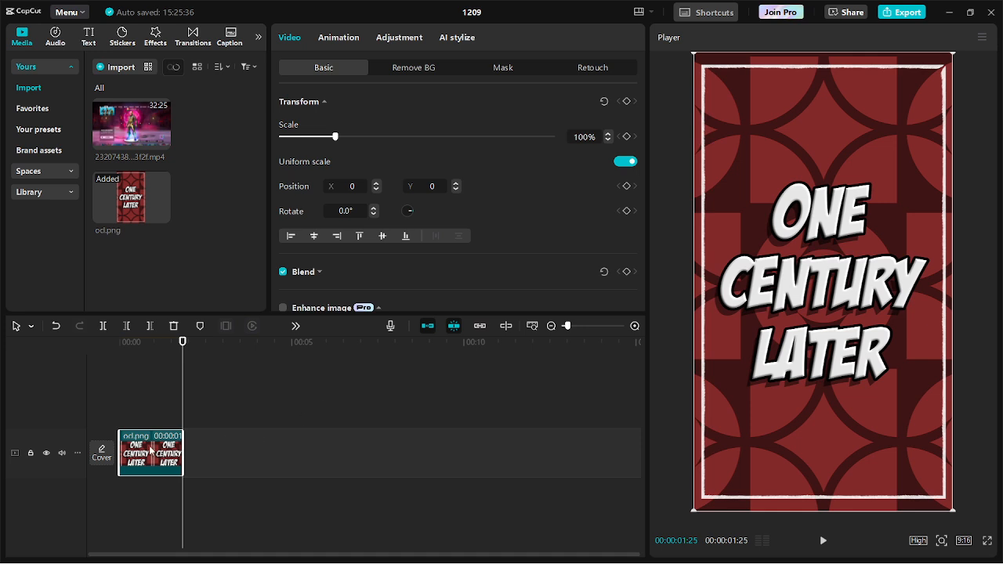
- Move the ocl.png clip onto a track above and add the gameplay video to the main track beneath it
drag(150, 450, 156, 397)
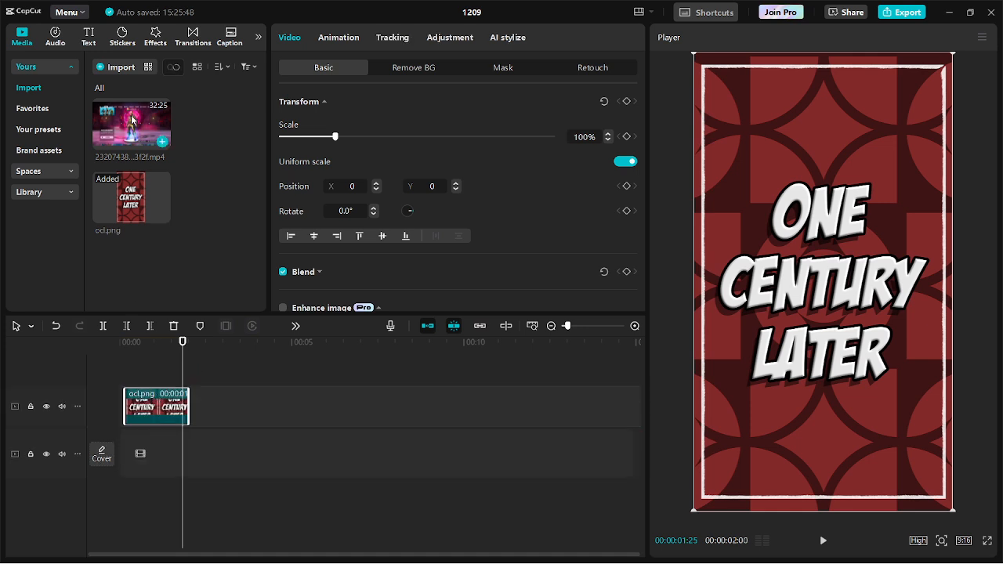
drag(133, 124, 131, 444)
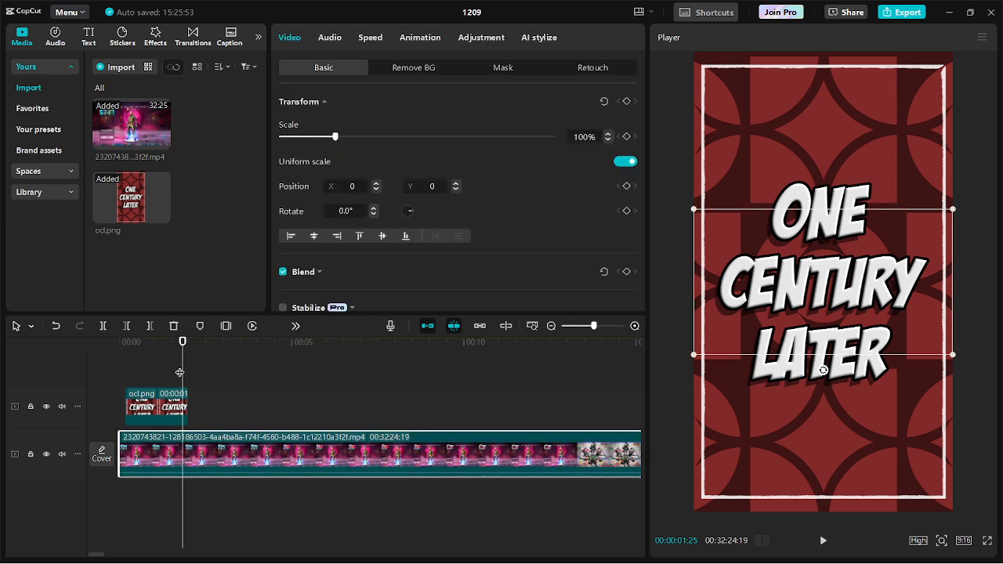
- Split the gameplay clip at 00:00:12:11, just before the loading screen
drag(179, 373, 546, 351)
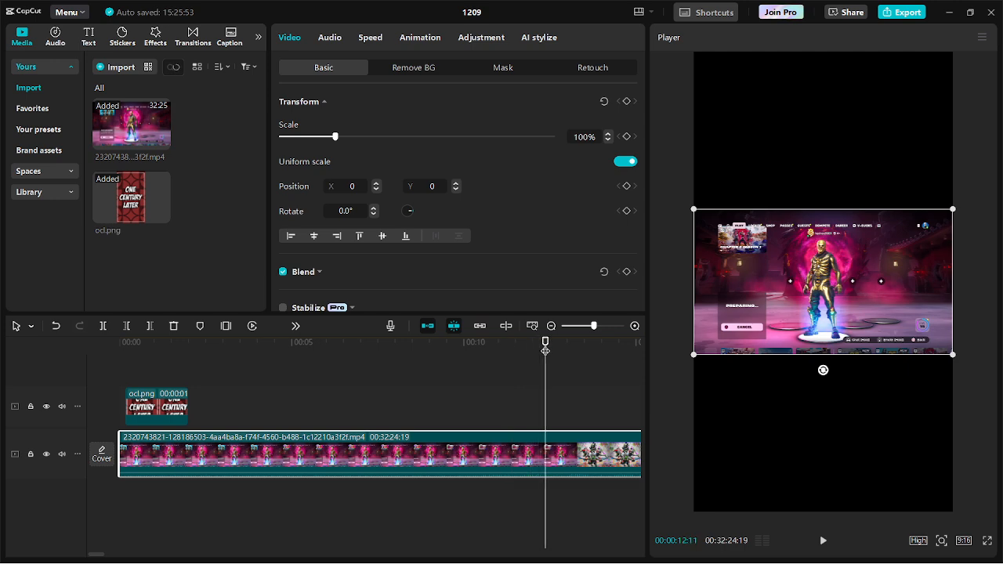
click(104, 326)
scroll(495, 435, down, 5)
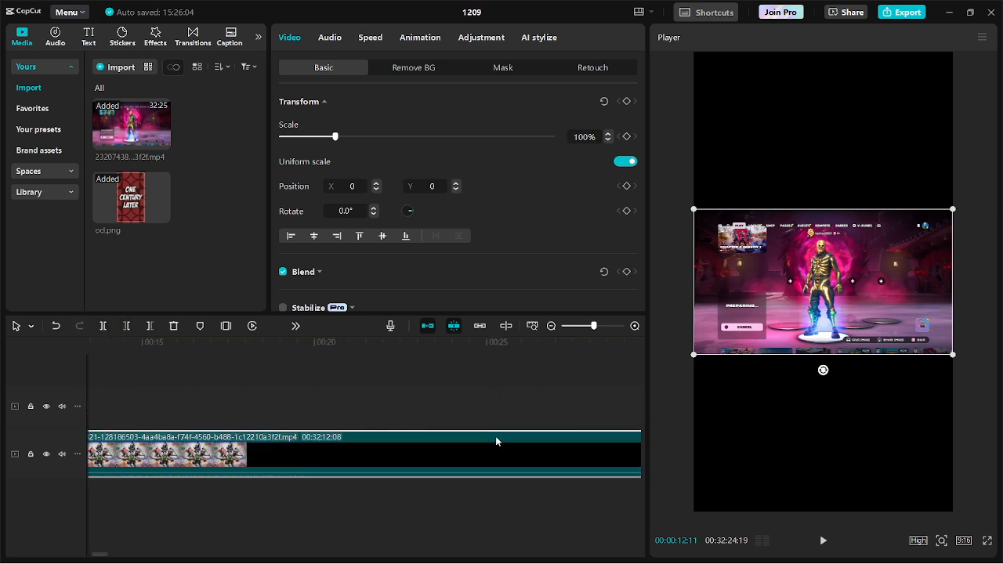
scroll(495, 441, up, 2)
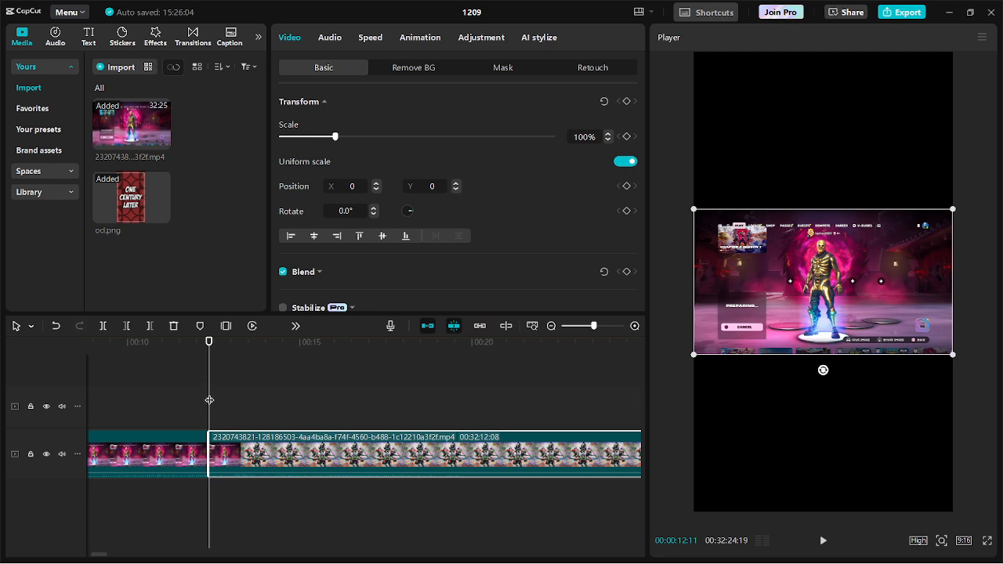
- Split the gameplay clip again at 00:10:19:21, during the night-time scoped-weapon scene
drag(208, 399, 521, 416)
scroll(521, 416, down, 3)
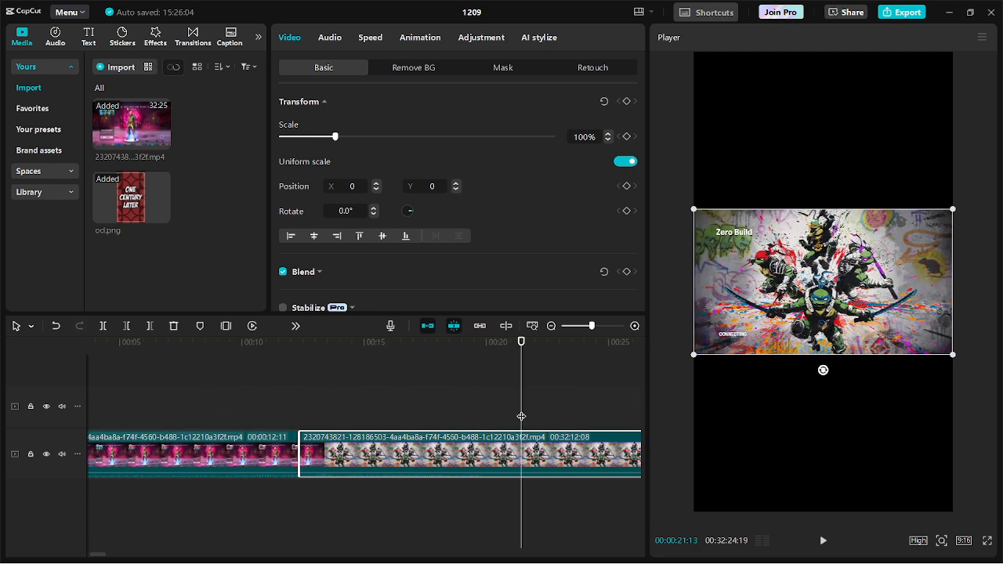
scroll(521, 416, down, 3)
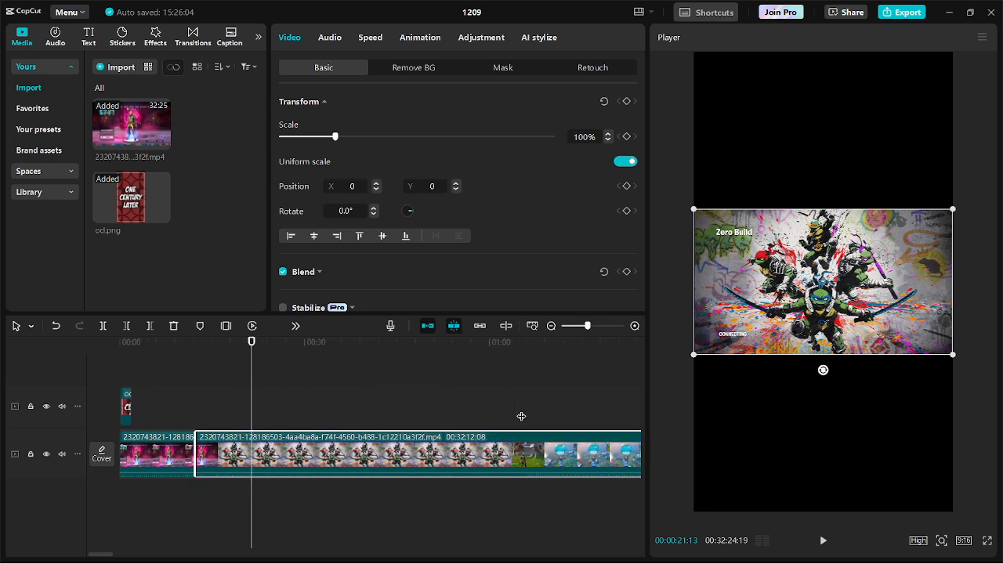
scroll(521, 416, down, 4)
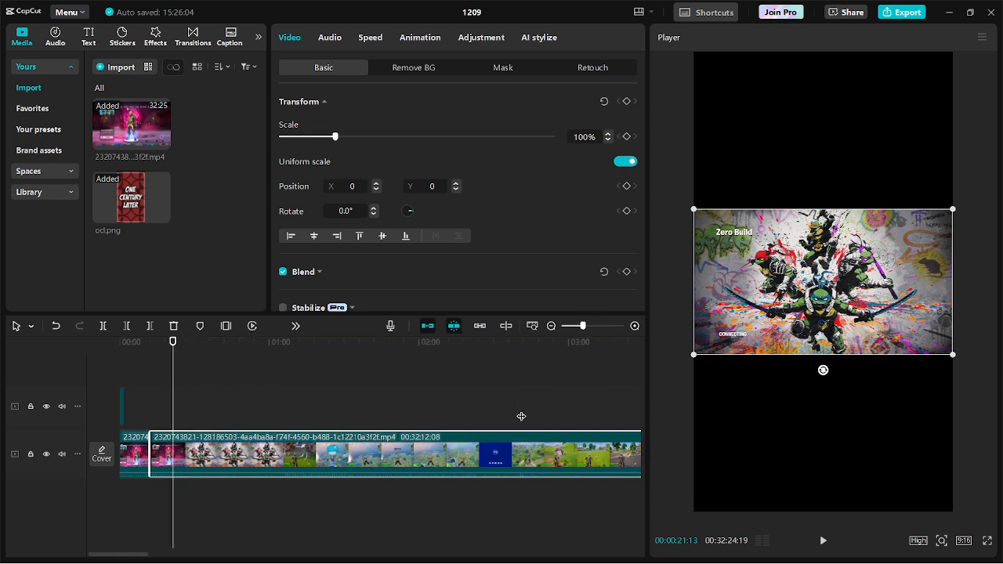
scroll(521, 416, down, 2)
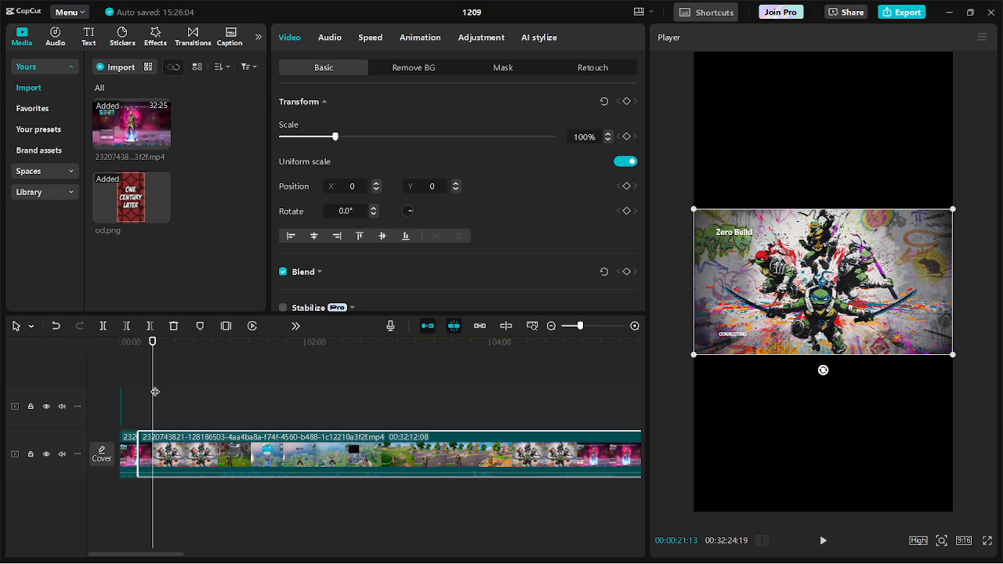
drag(153, 392, 496, 393)
scroll(497, 393, right, 10)
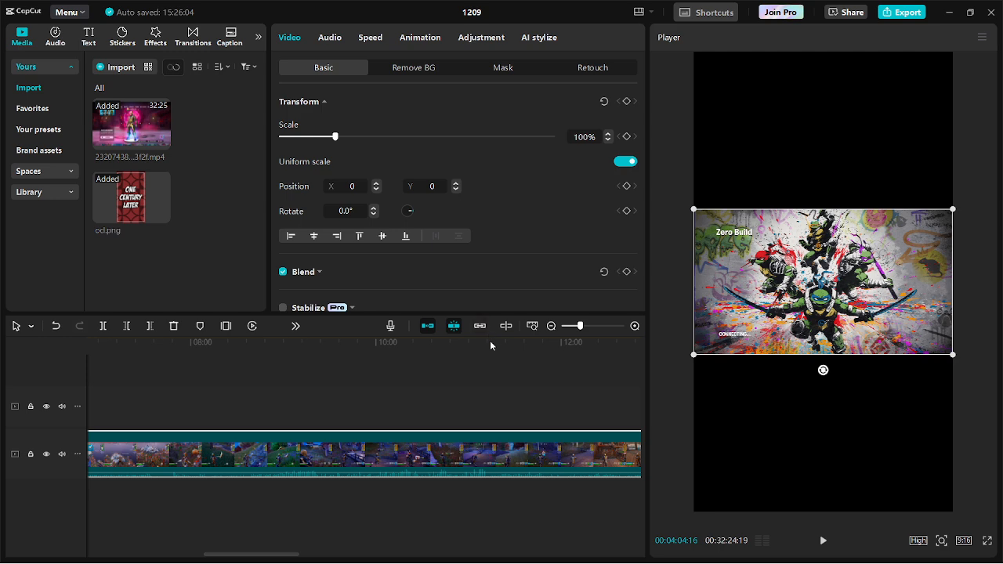
drag(489, 340, 406, 366)
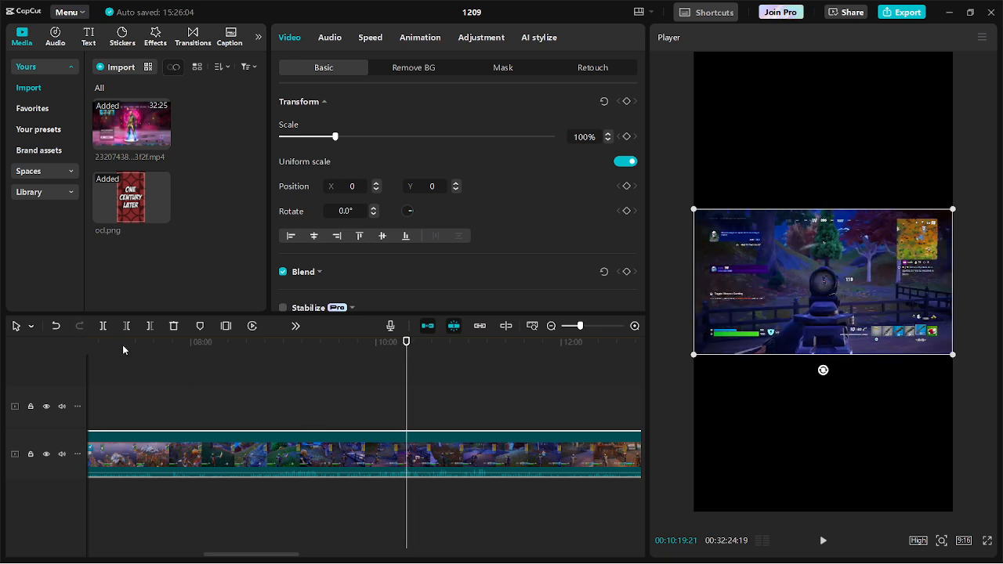
click(103, 327)
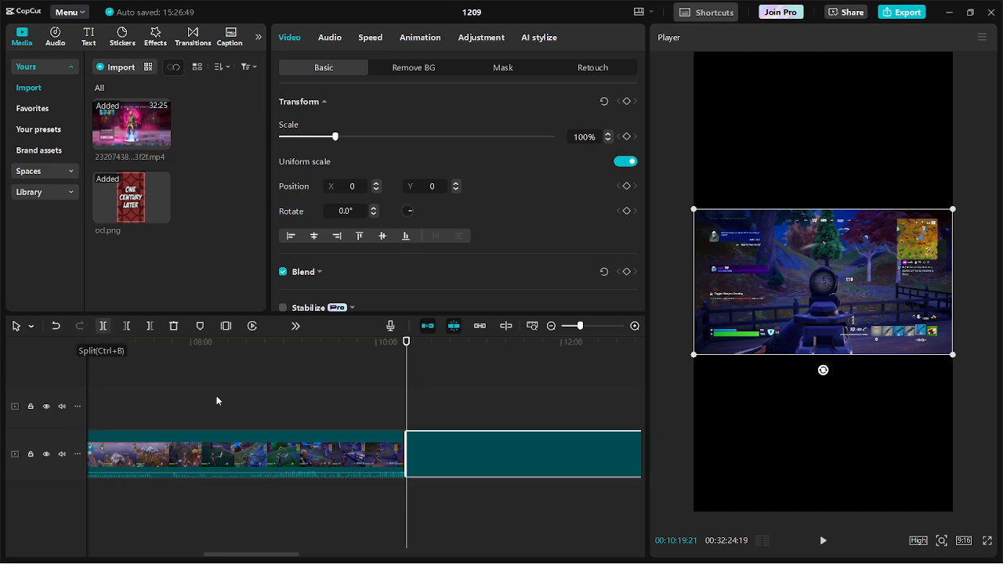
- Delete the long gameplay segment between the two splits and cut off all remaining footage after 00:00:24:06
scroll(217, 396, up, 10)
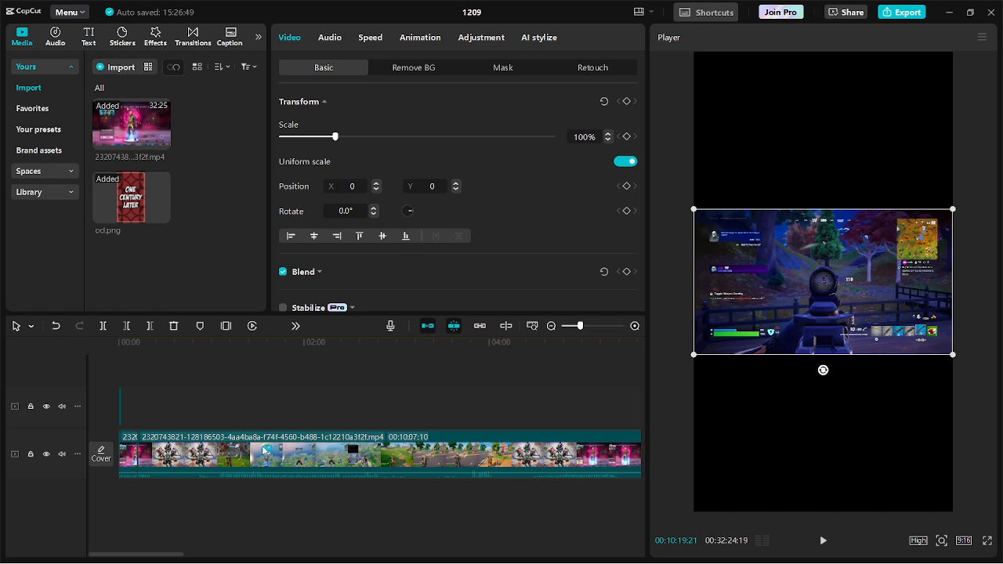
click(265, 453)
click(265, 453)
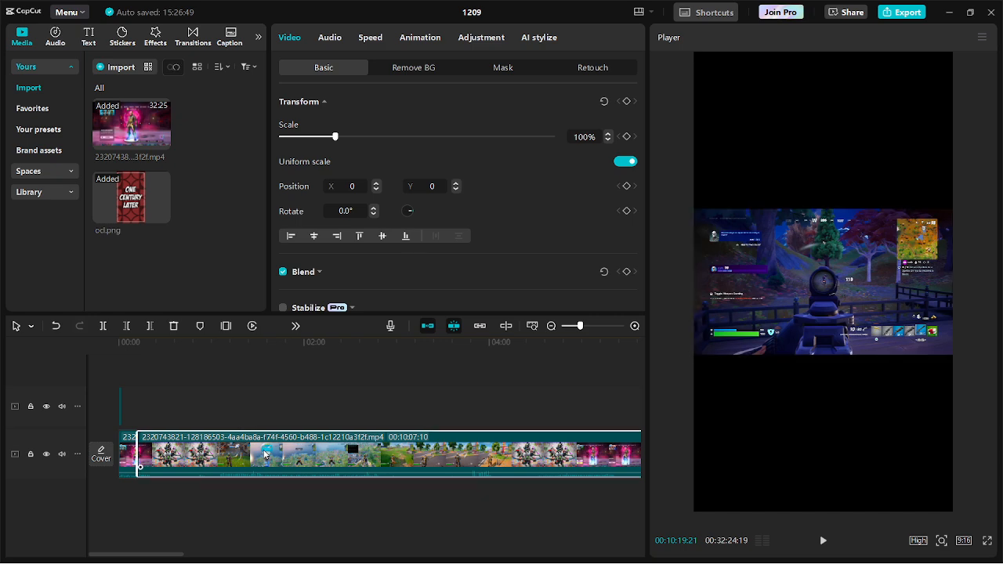
key(Delete)
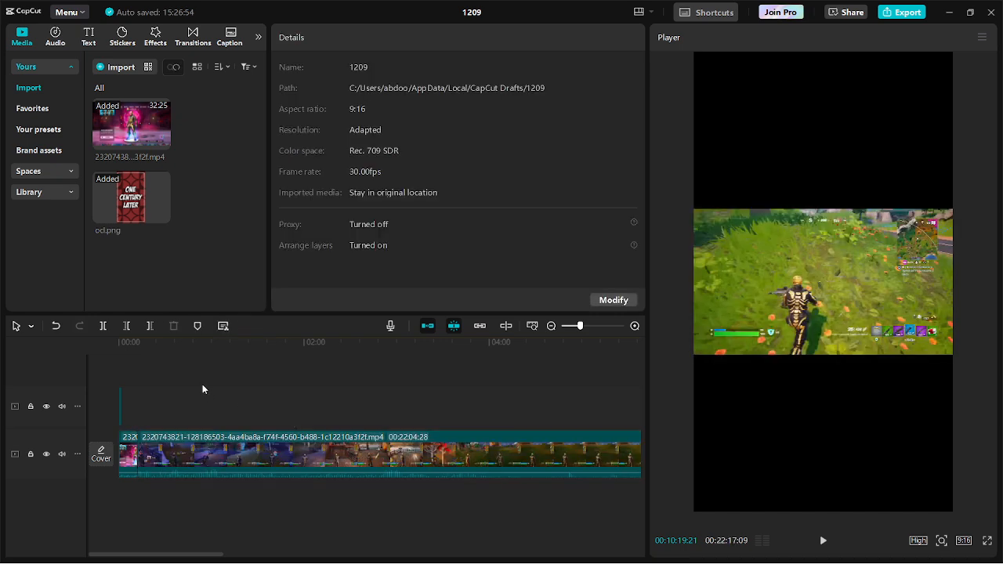
drag(185, 342, 156, 364)
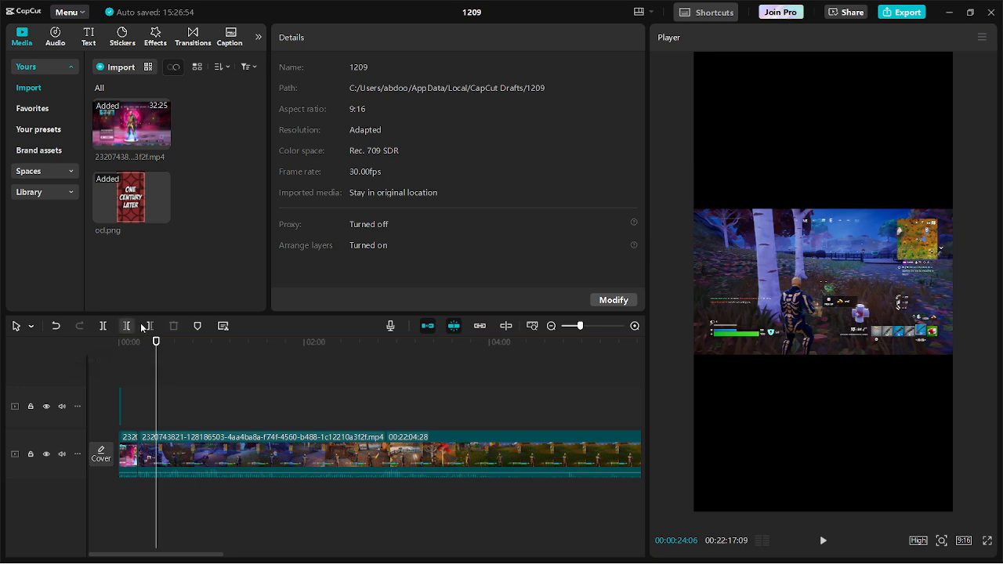
click(151, 326)
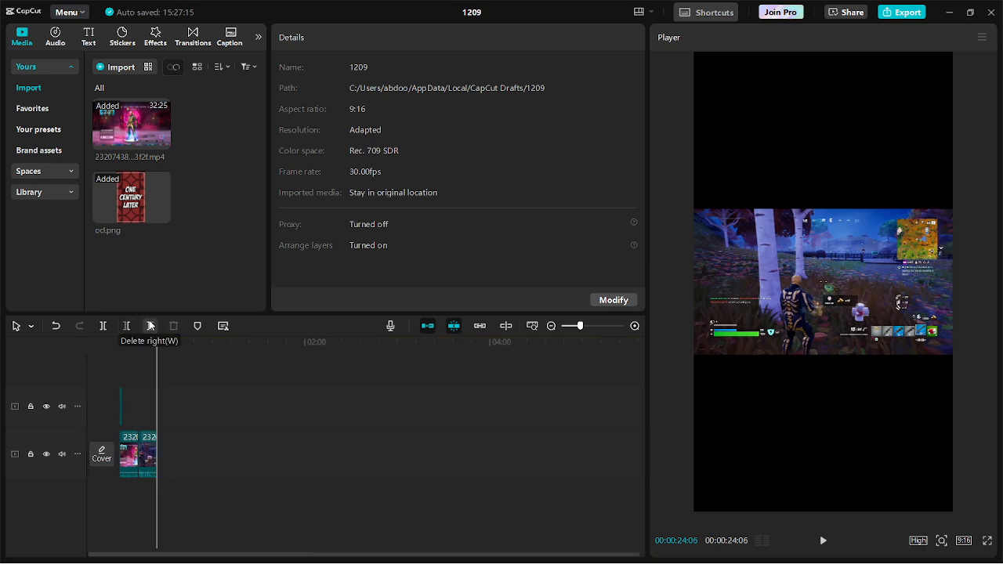
- Try moving the second gameplay clip away from the first with the main track magnet off, and turn the magnet back on
scroll(153, 496, up, 5)
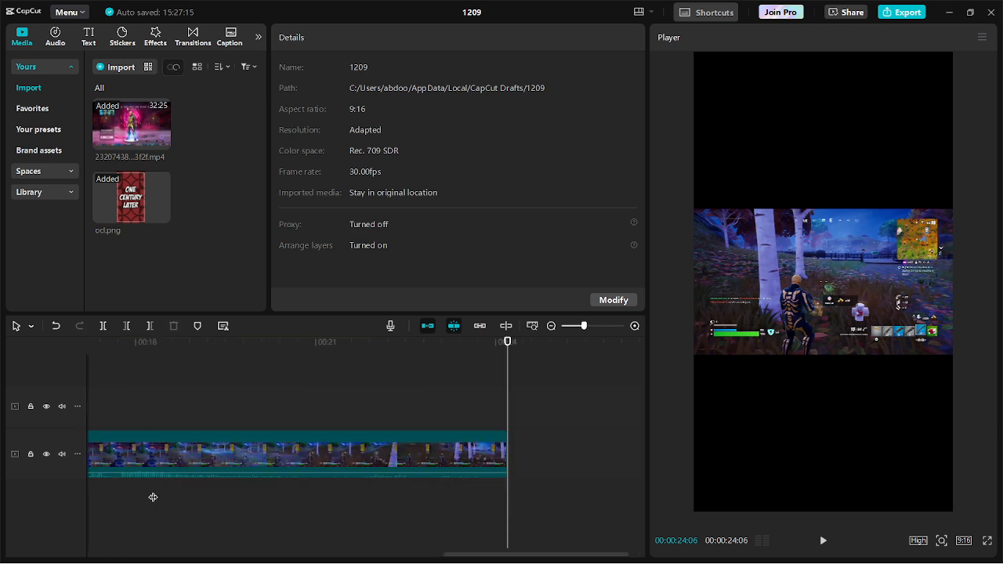
scroll(153, 497, down, 3)
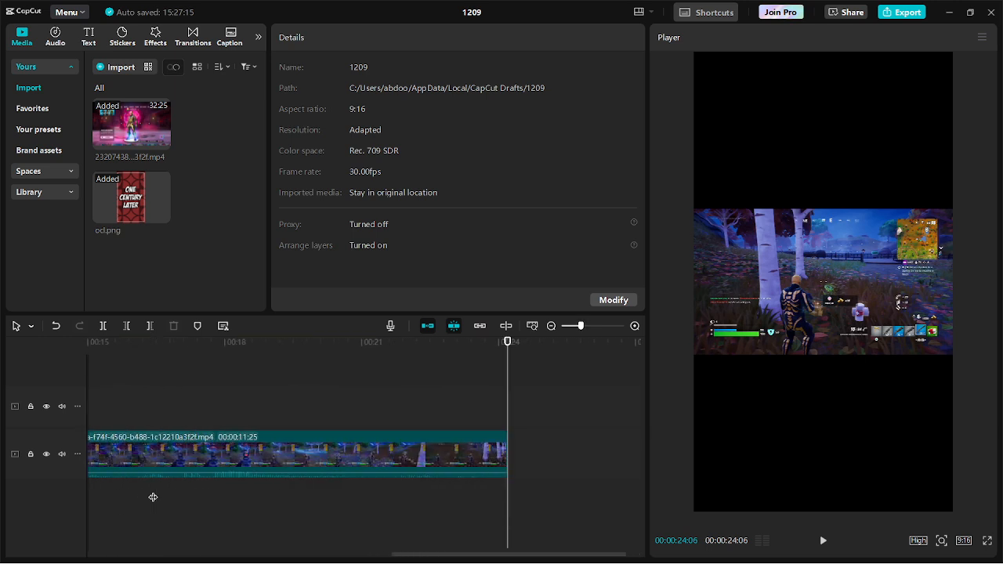
scroll(153, 496, down, 4)
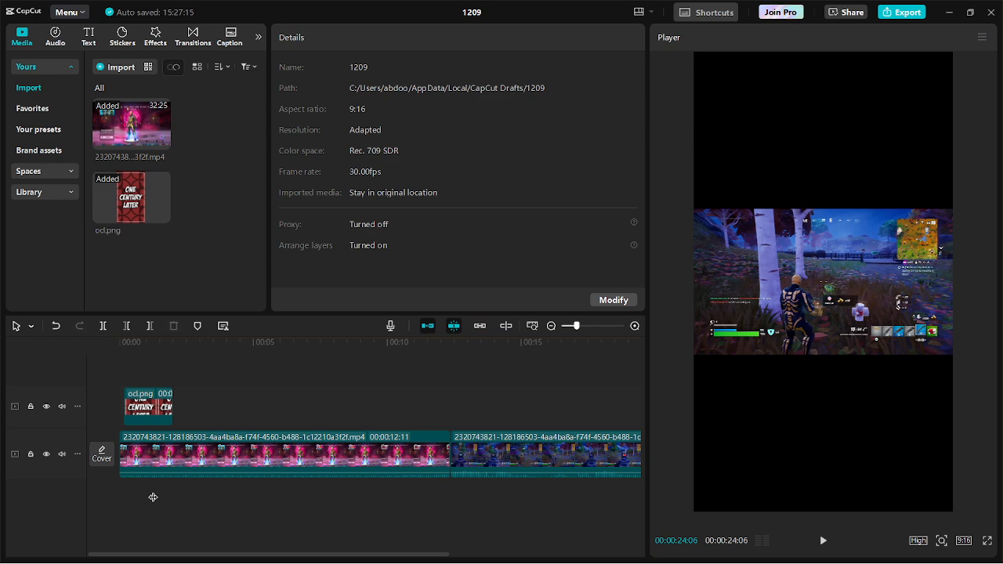
scroll(152, 497, down, 2)
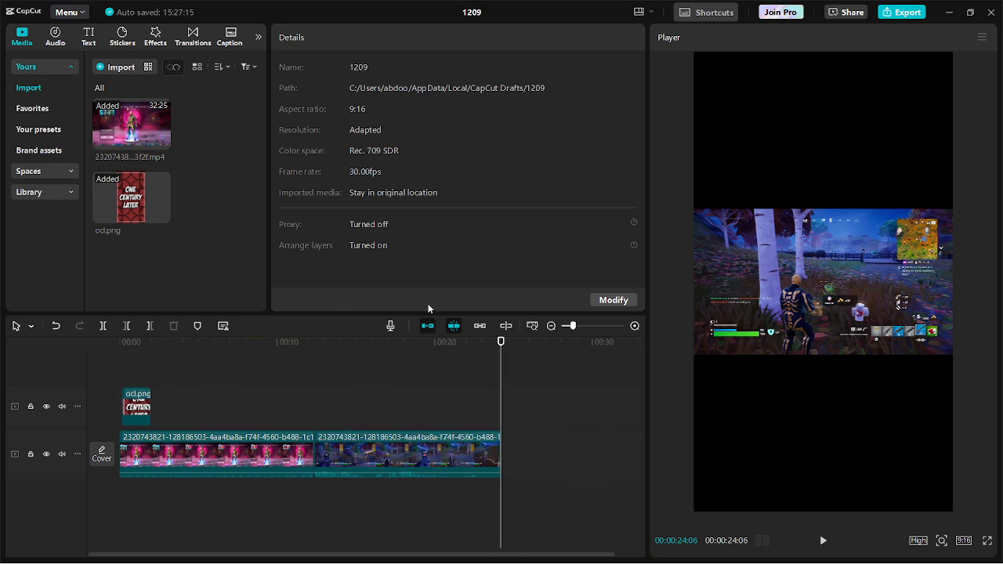
click(428, 326)
drag(368, 455, 448, 454)
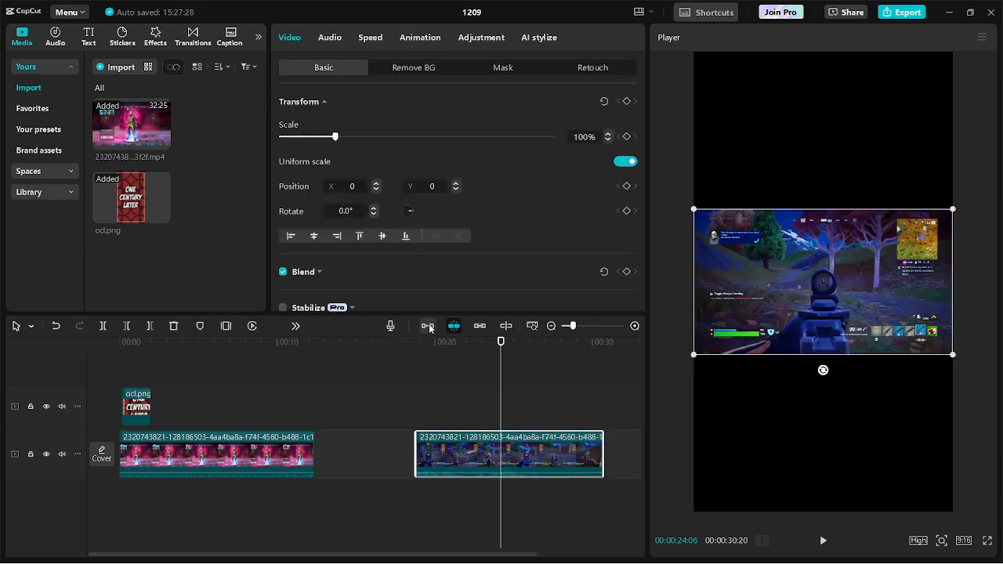
click(428, 325)
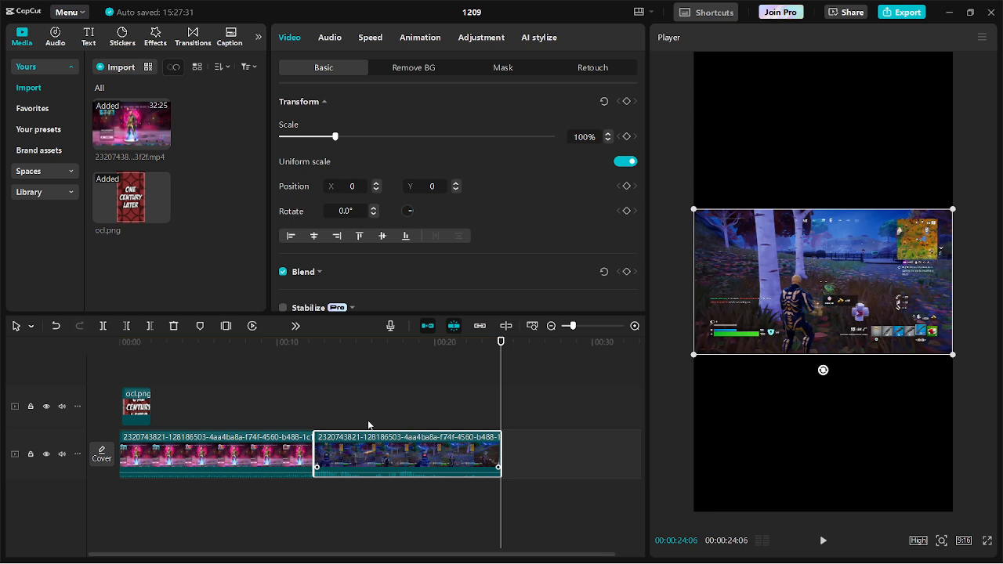
- With the main track magnet off, open a gap between the gameplay clips and fill it with ocl.png on the track above
click(424, 327)
drag(404, 459, 425, 452)
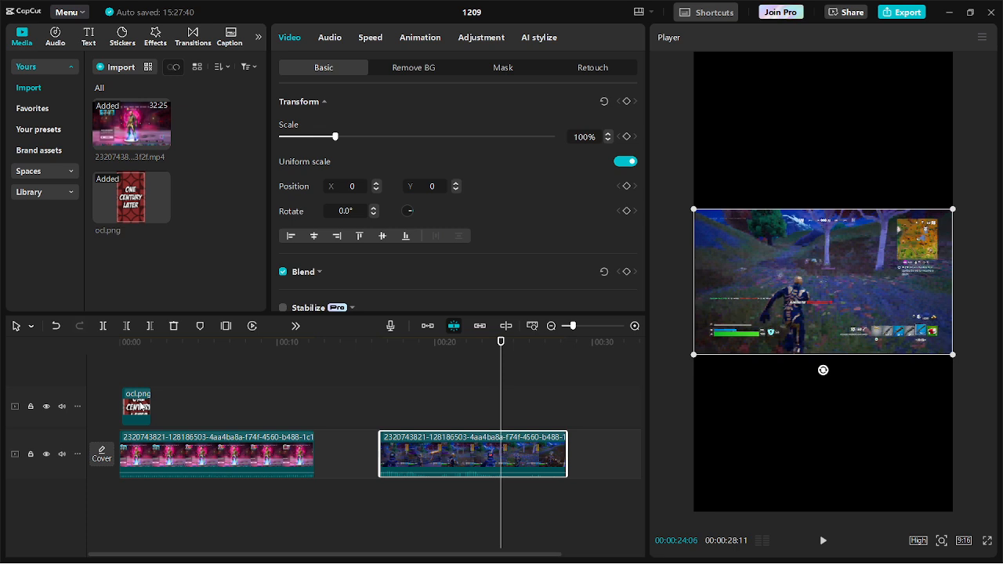
drag(142, 407, 376, 406)
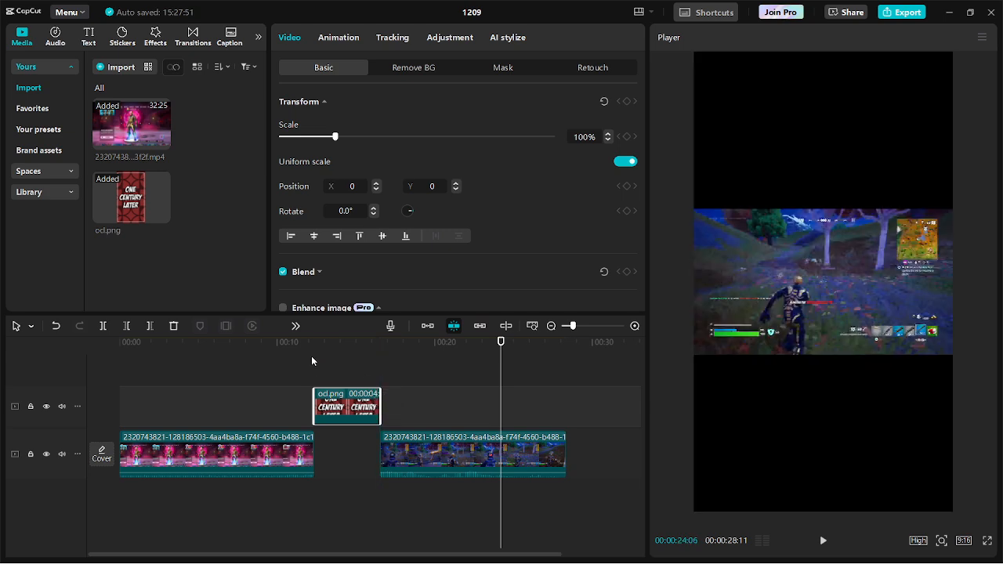
drag(312, 361, 399, 356)
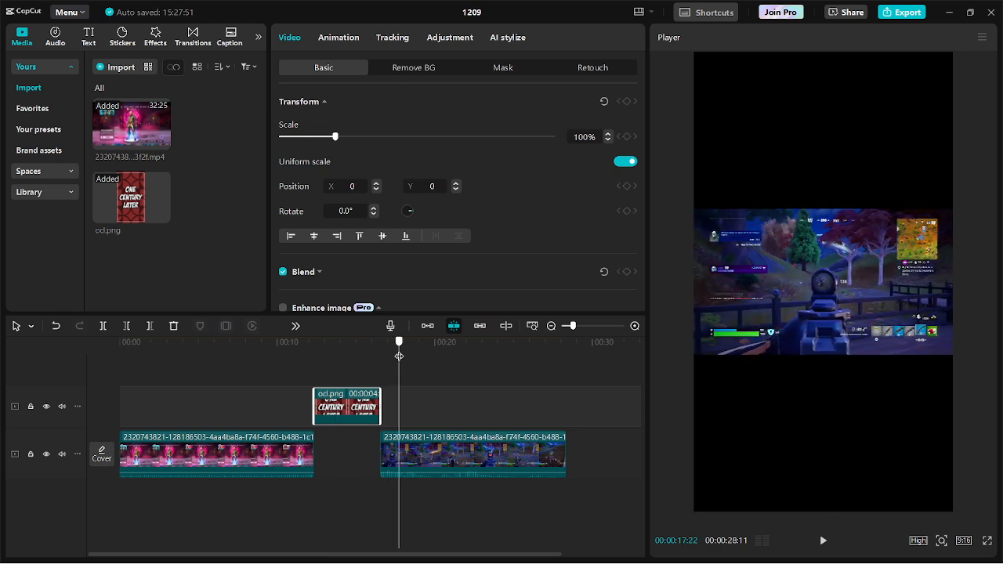
drag(397, 394, 61, 391)
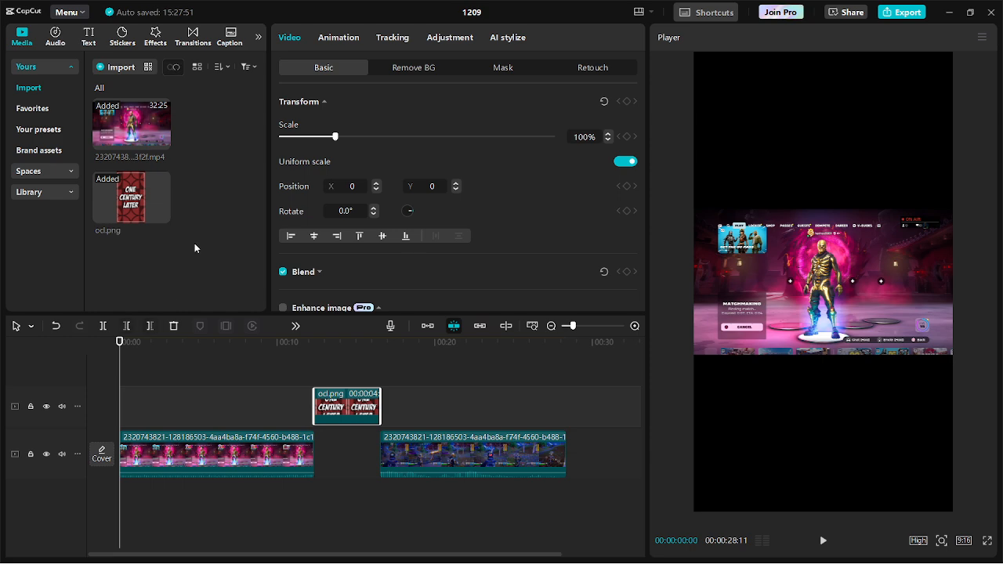
- Search the sound effects for "woosh" and place Woosh on an audio track just before the end of the first gameplay clip
click(53, 42)
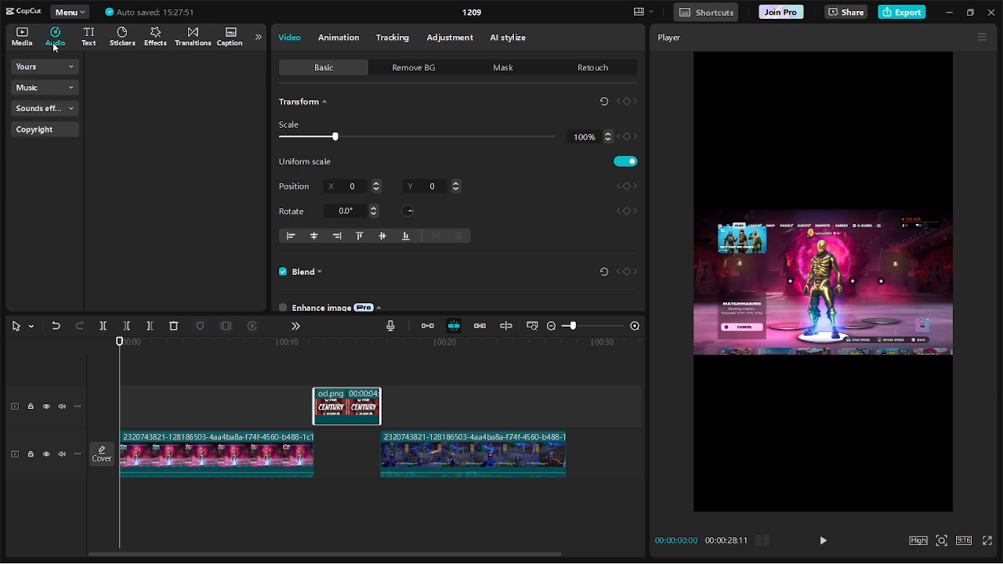
click(40, 87)
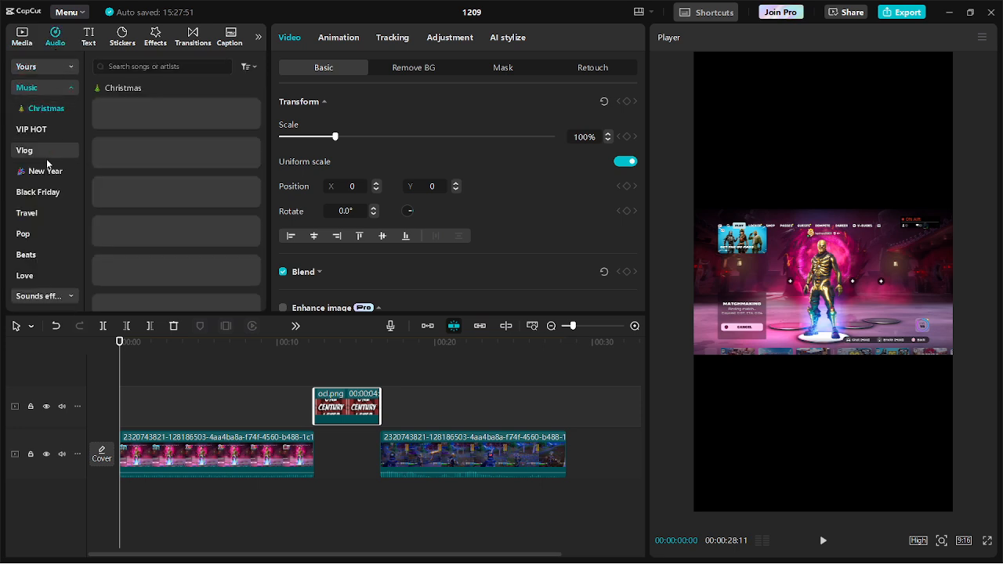
click(69, 87)
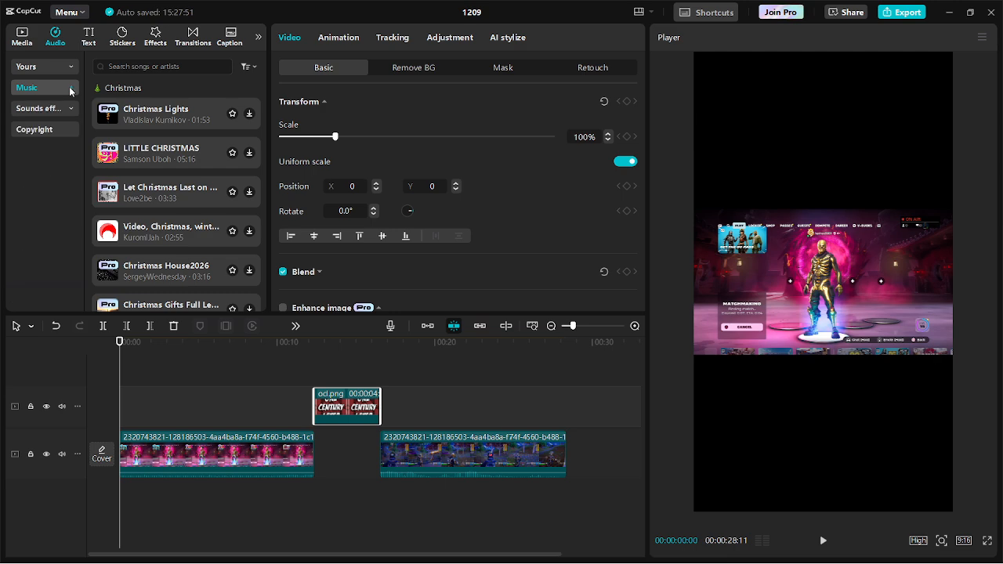
click(61, 109)
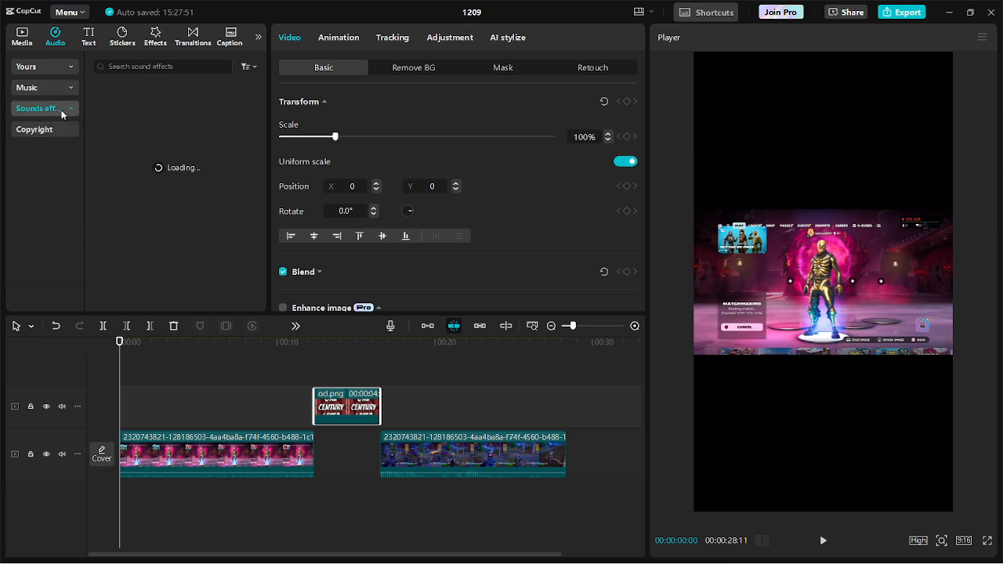
click(128, 67)
text(woosh)
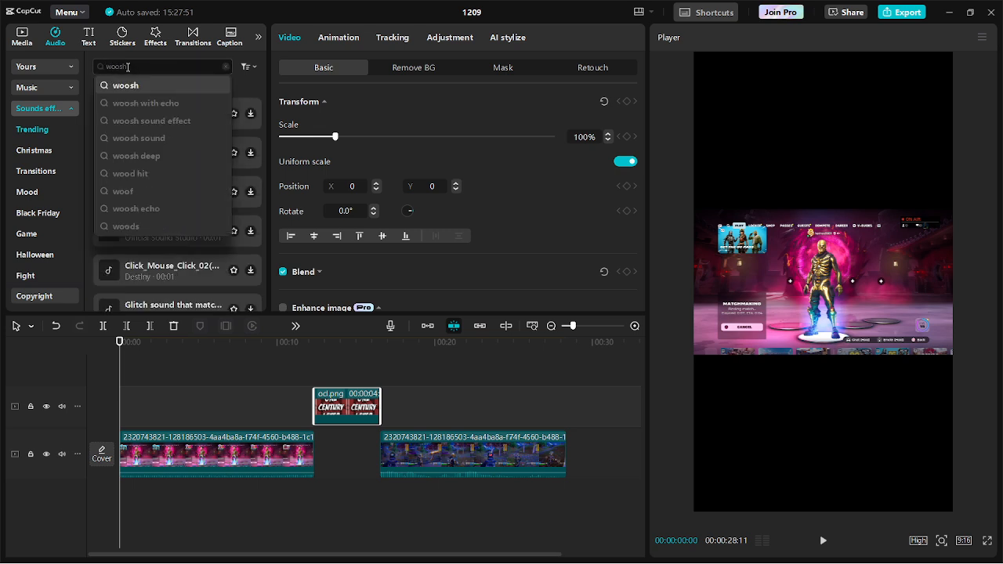
key(Return)
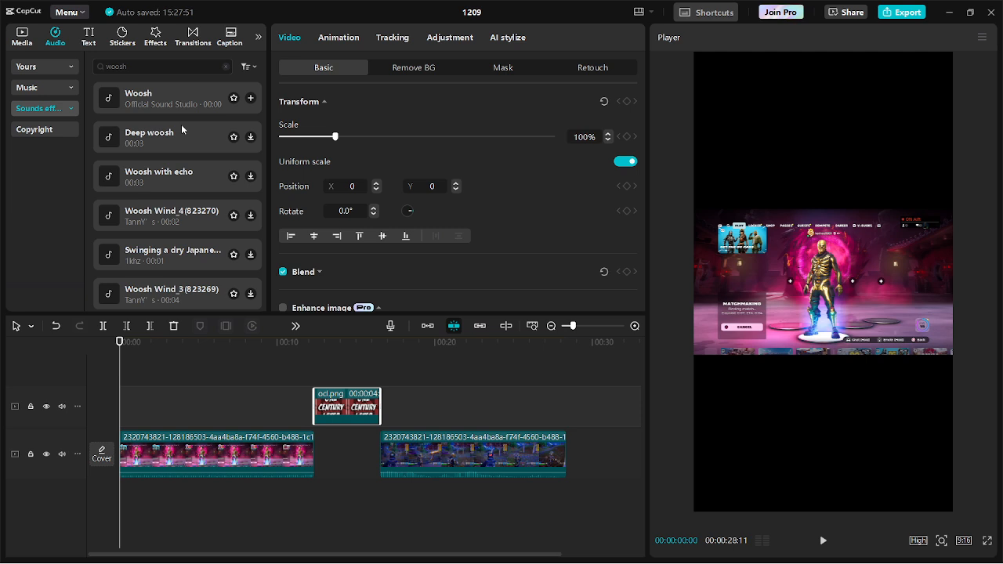
drag(201, 247, 288, 462)
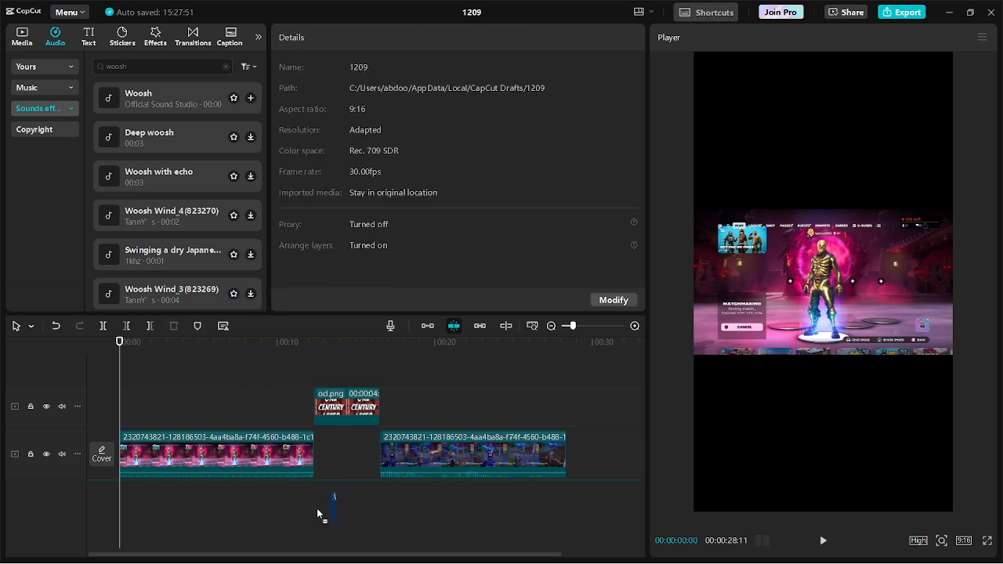
drag(321, 509, 189, 443)
drag(228, 415, 296, 415)
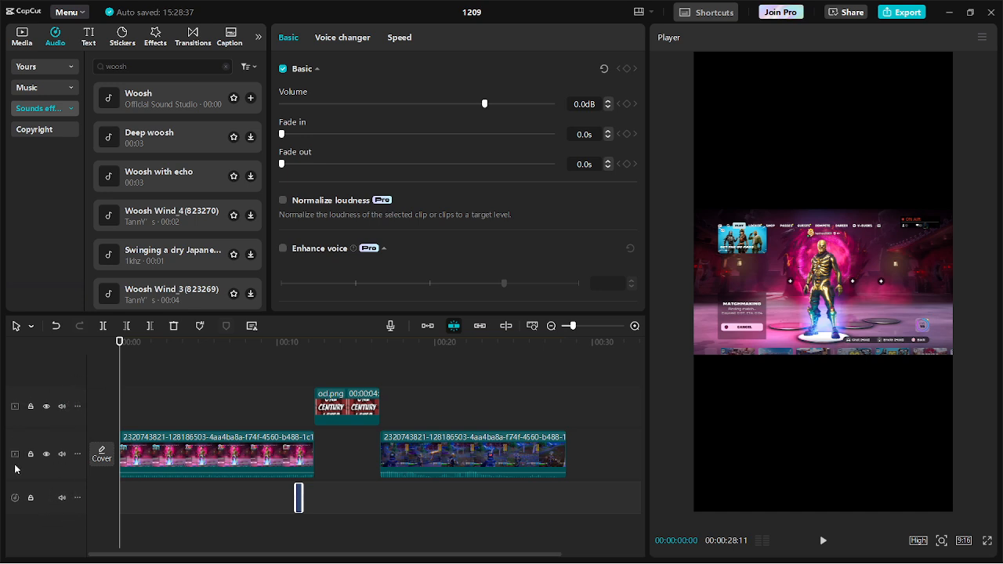
- Lock the ocl.png track, and hide and unhide it to compare the preview at 00:00:13:22
click(30, 407)
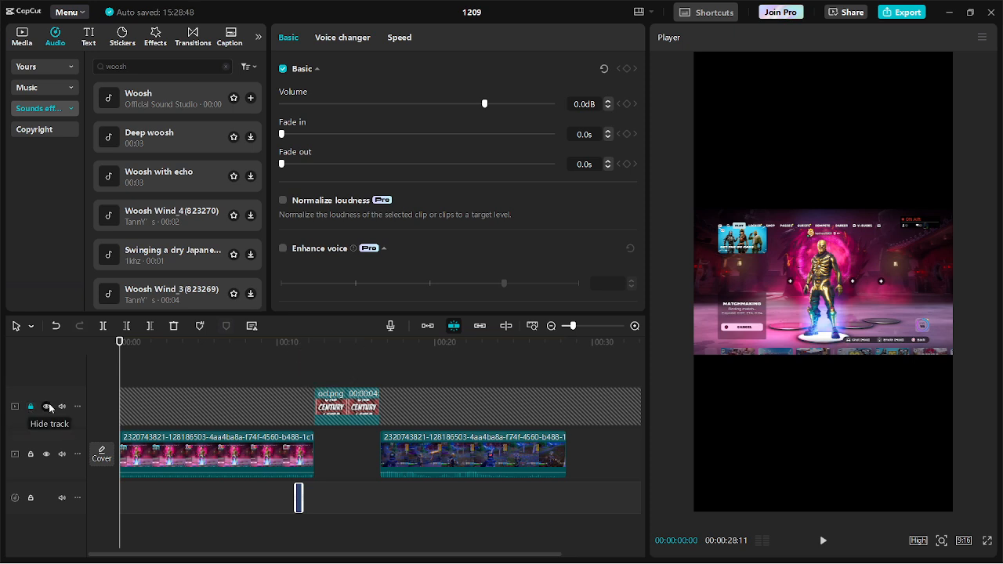
click(47, 406)
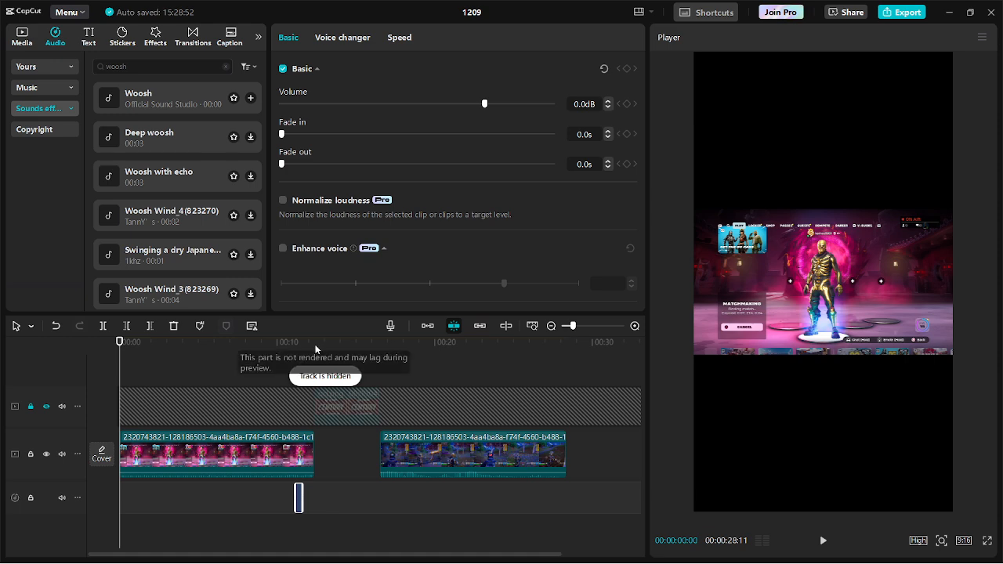
drag(329, 343, 335, 351)
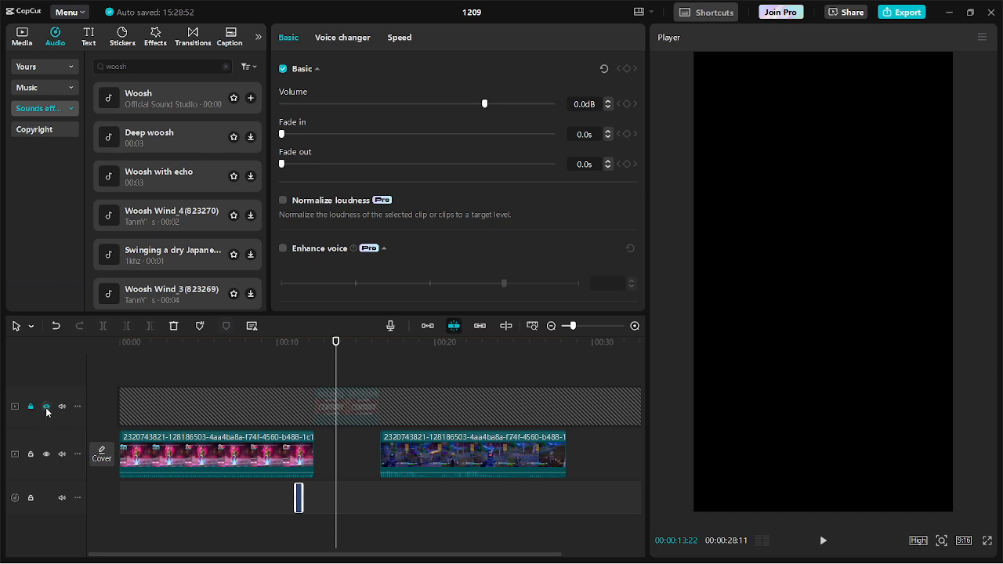
click(46, 406)
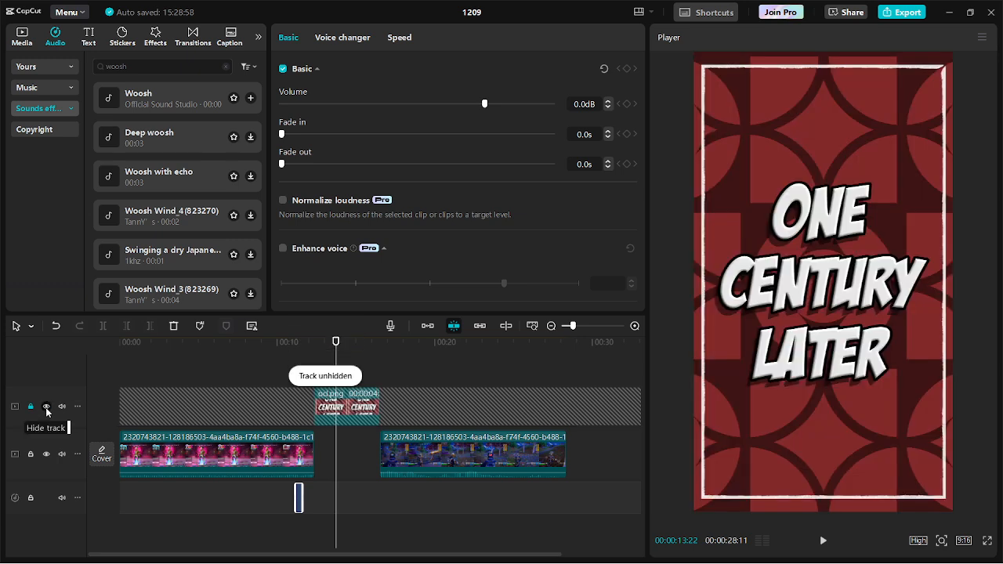
click(46, 406)
click(46, 406)
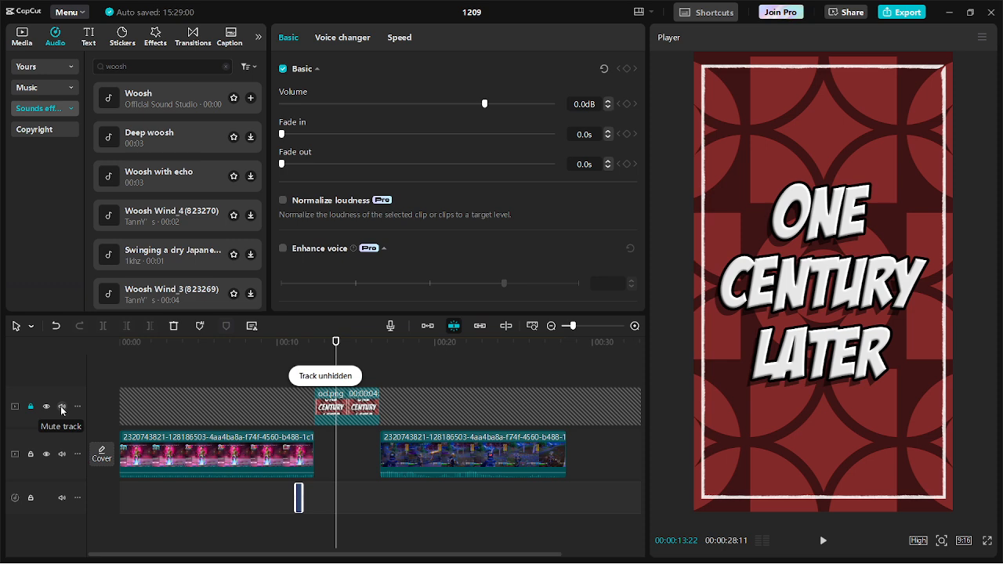
- Try muting and unmuting the ocl.png track and the main gameplay track
click(62, 406)
click(61, 406)
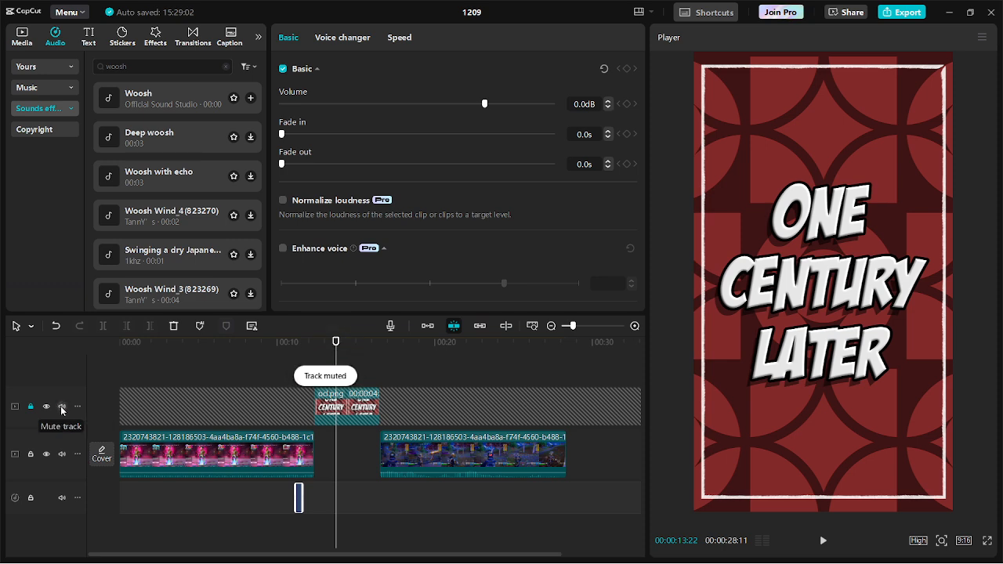
click(149, 454)
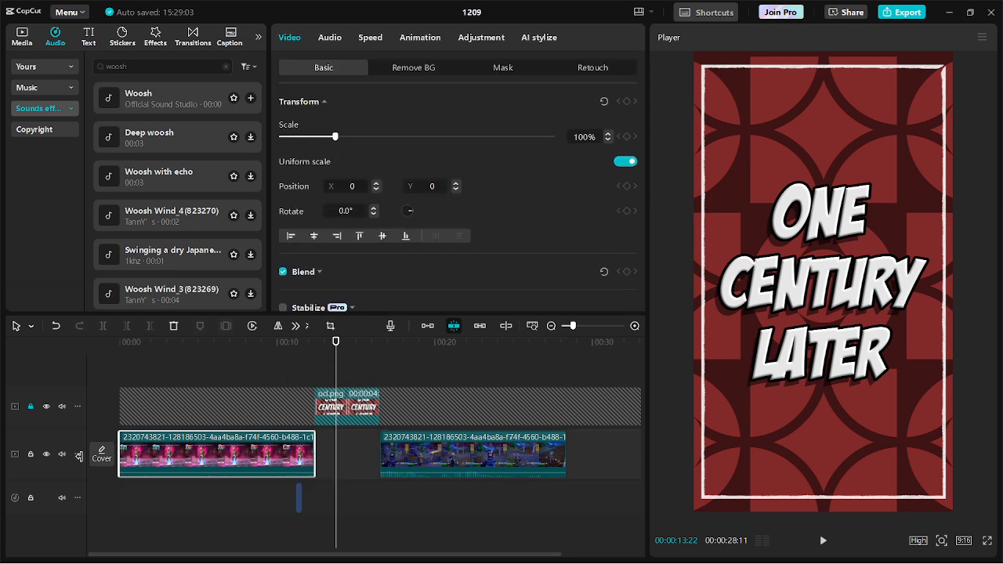
click(62, 456)
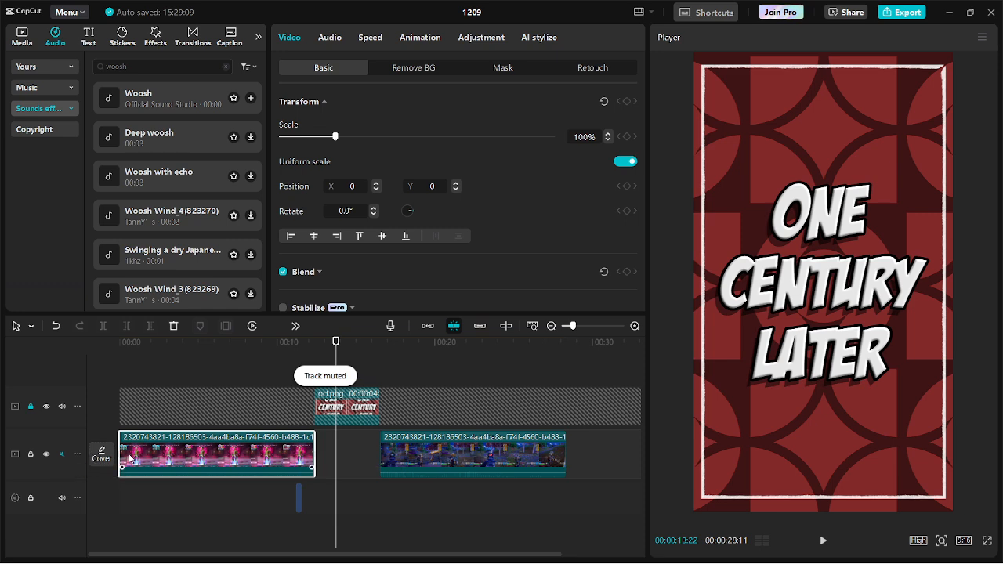
click(62, 456)
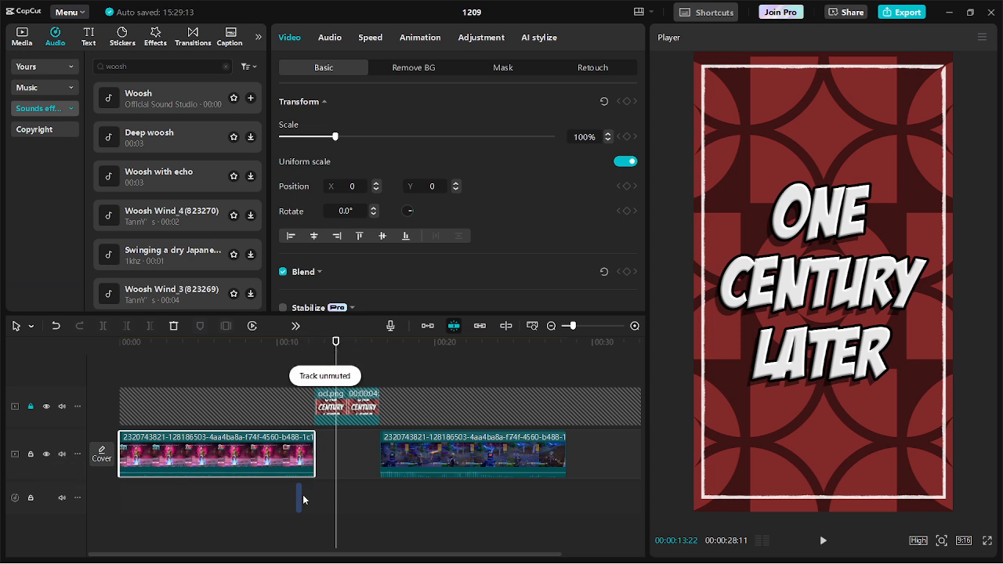
- Move the Woosh sound to the cut where ocl.png begins and play the transition from 00:00:11:10
drag(302, 499, 316, 495)
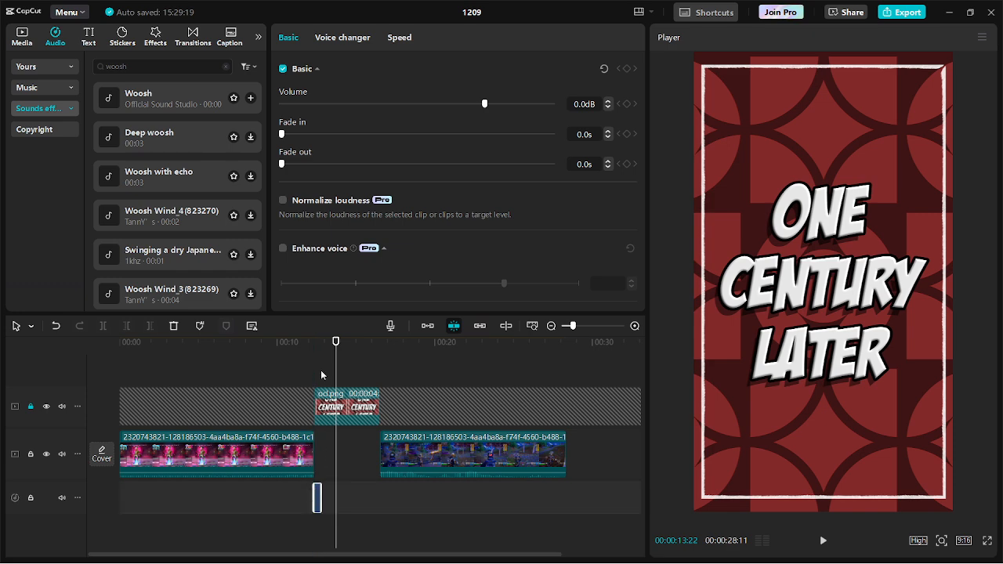
mouse_move(313, 355)
mouse_down()
mouse_move(298, 354)
mouse_move(322, 357)
mouse_move(297, 361)
mouse_up()
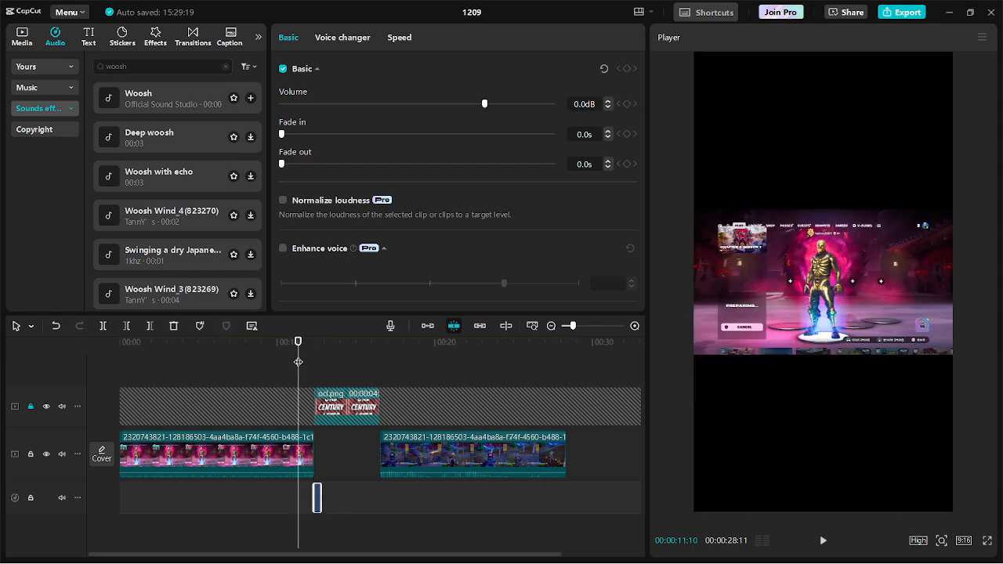
key(space)
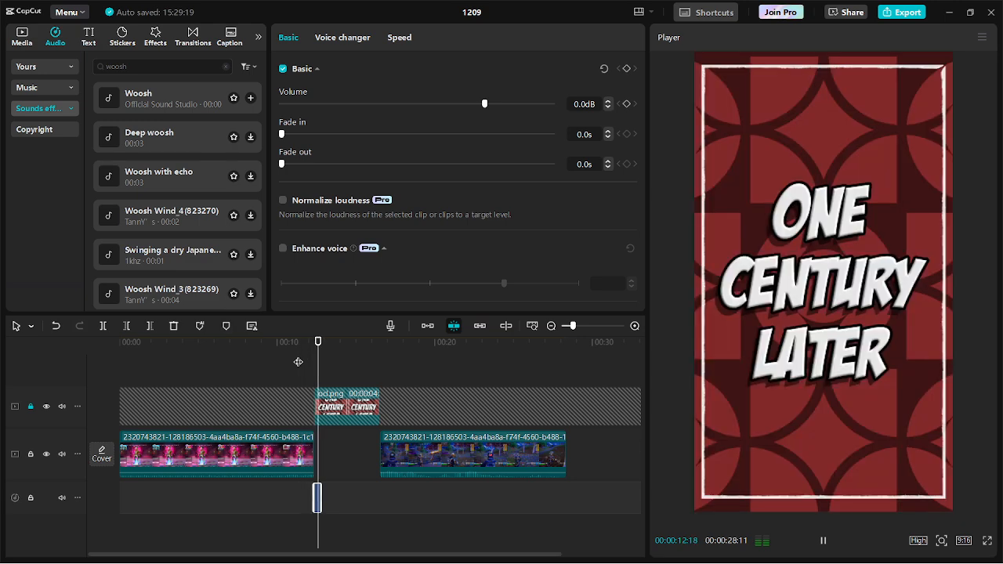
- Stop playback and scrub over the whole timeline around the ocl.png card, ending at 00:00:07:27
key(space)
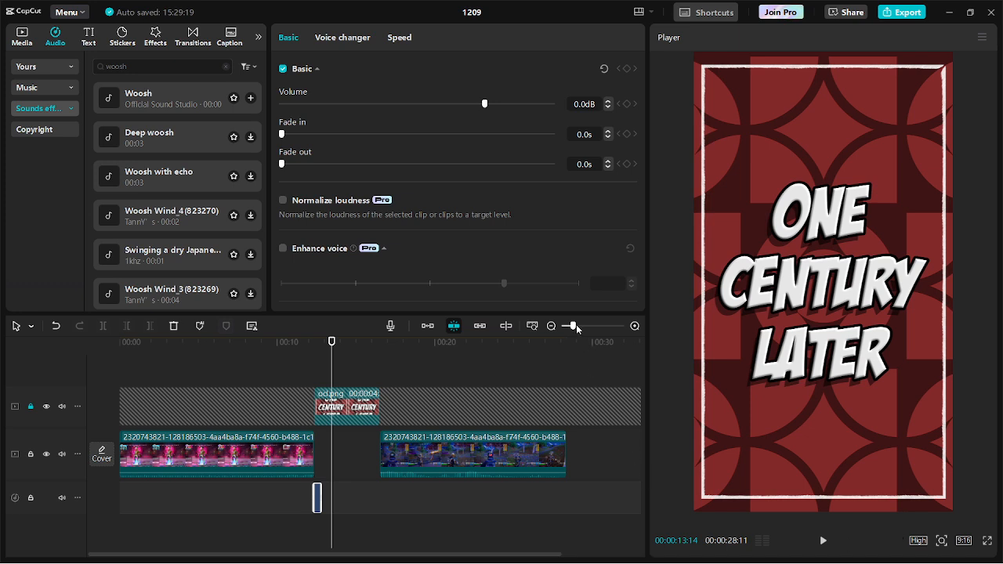
mouse_move(571, 328)
mouse_down()
mouse_move(593, 326)
mouse_move(572, 330)
mouse_up()
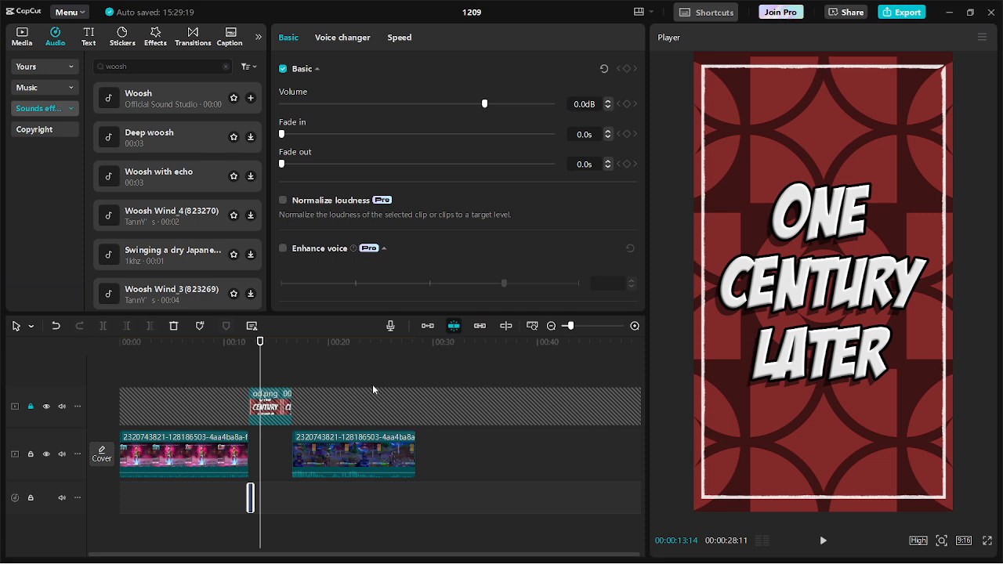
click(428, 369)
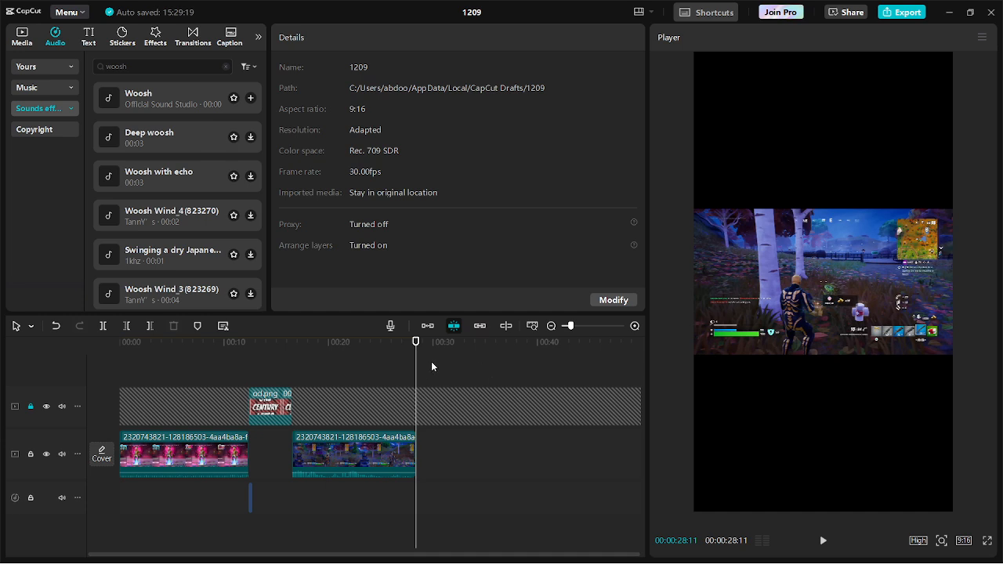
drag(376, 365, 193, 363)
click(260, 363)
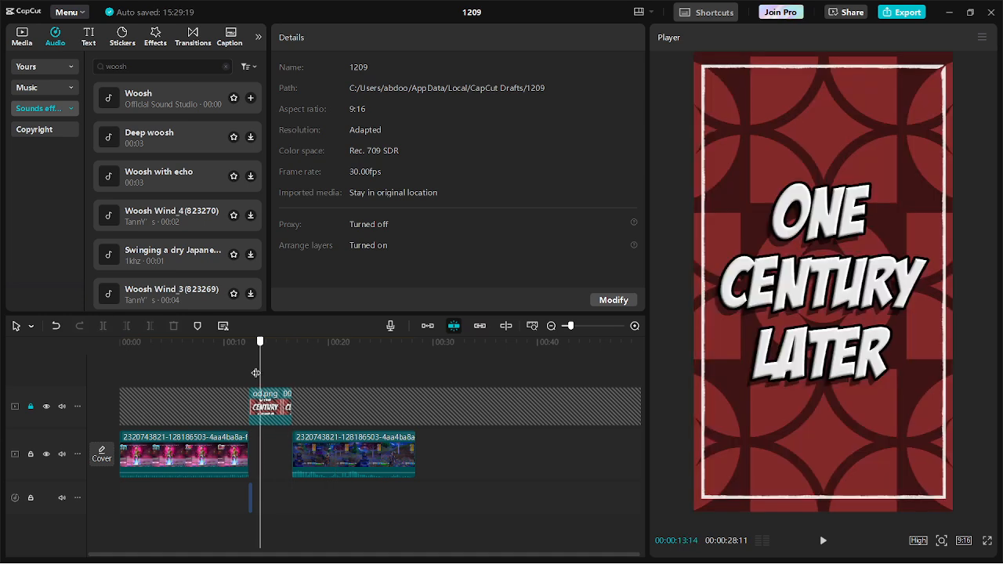
drag(255, 373, 247, 373)
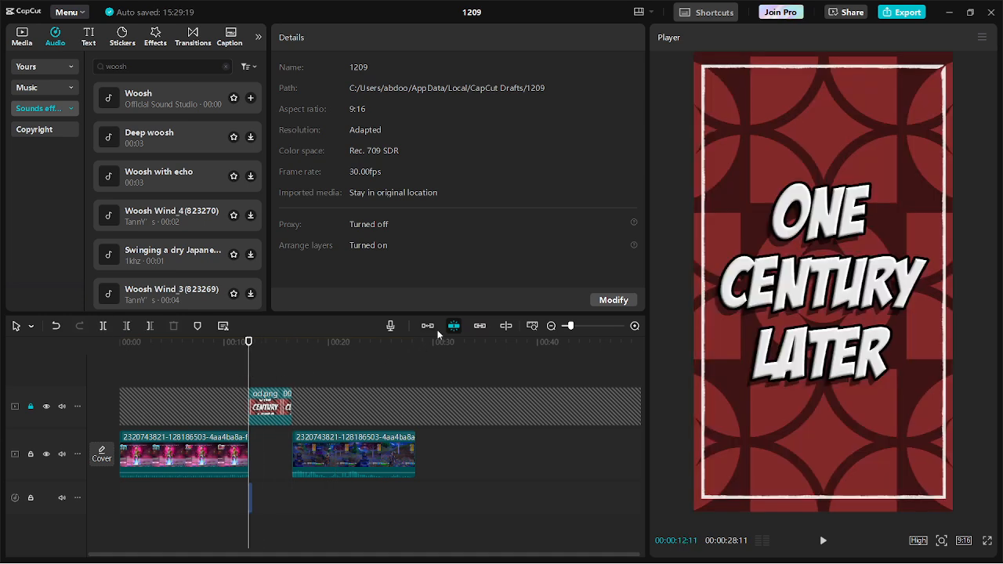
click(202, 405)
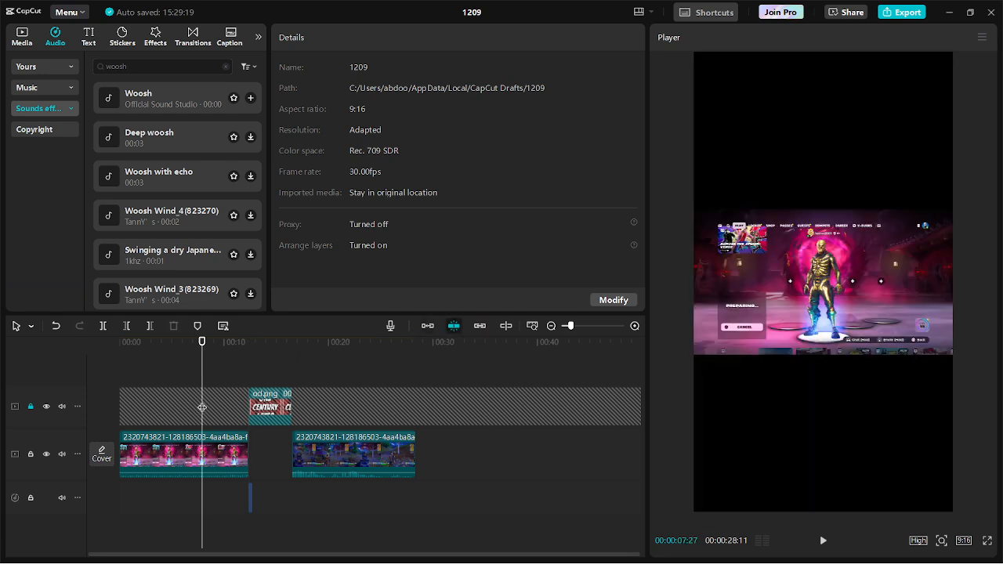
- Unlock the ocl.png track and open the transitions library
click(31, 406)
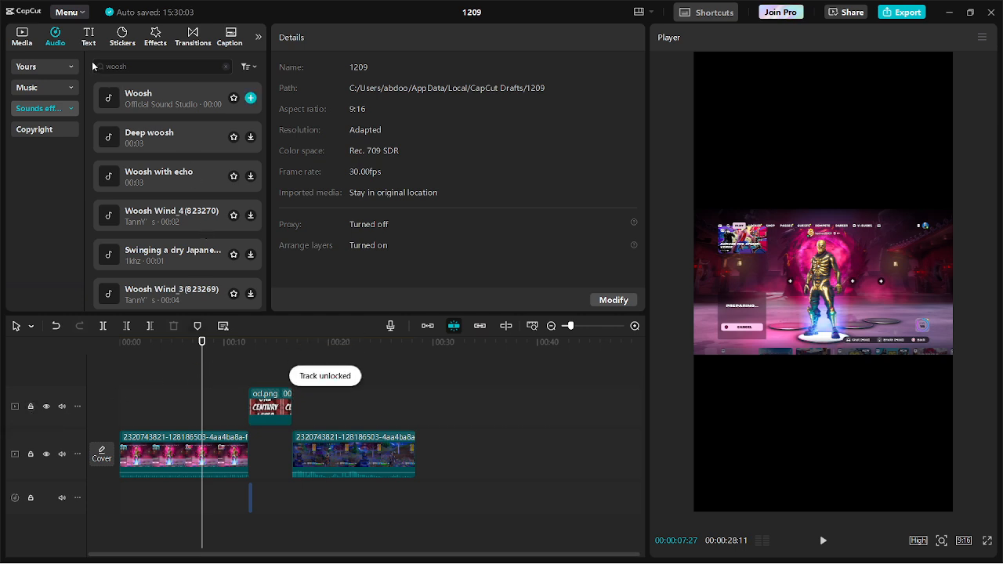
click(192, 43)
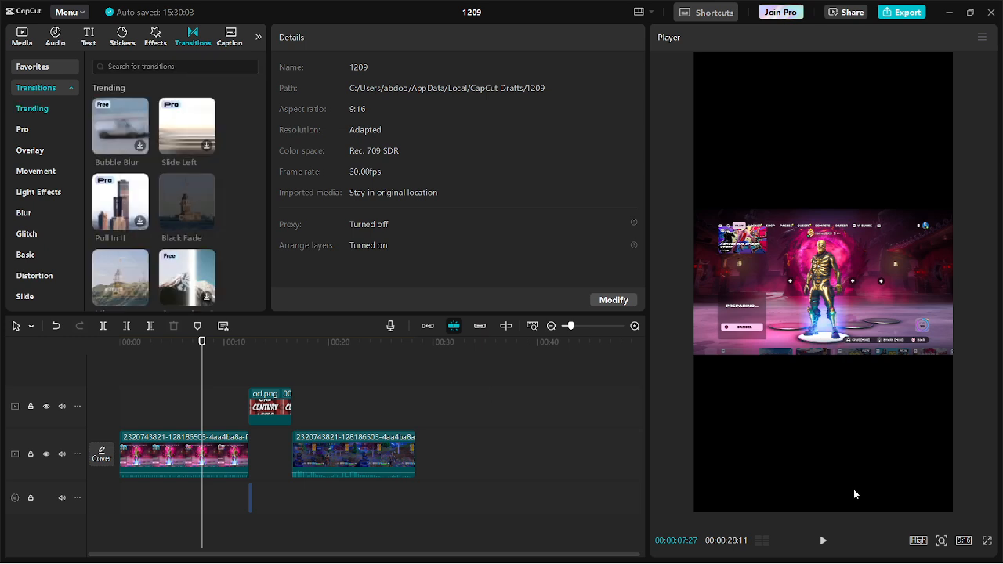
- Lower the computer's system volume and return to the timeline
mouse_move(886, 561)
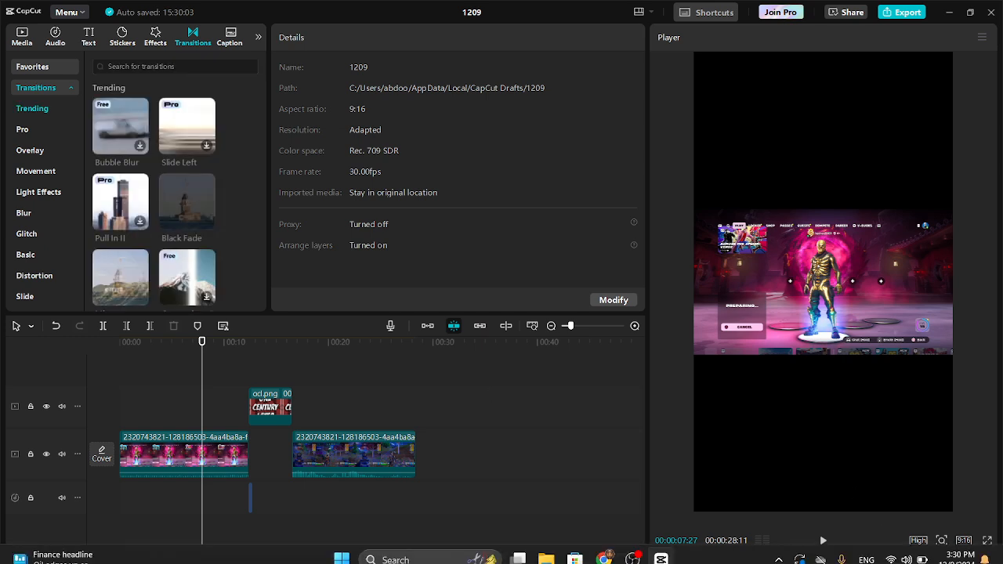
click(907, 552)
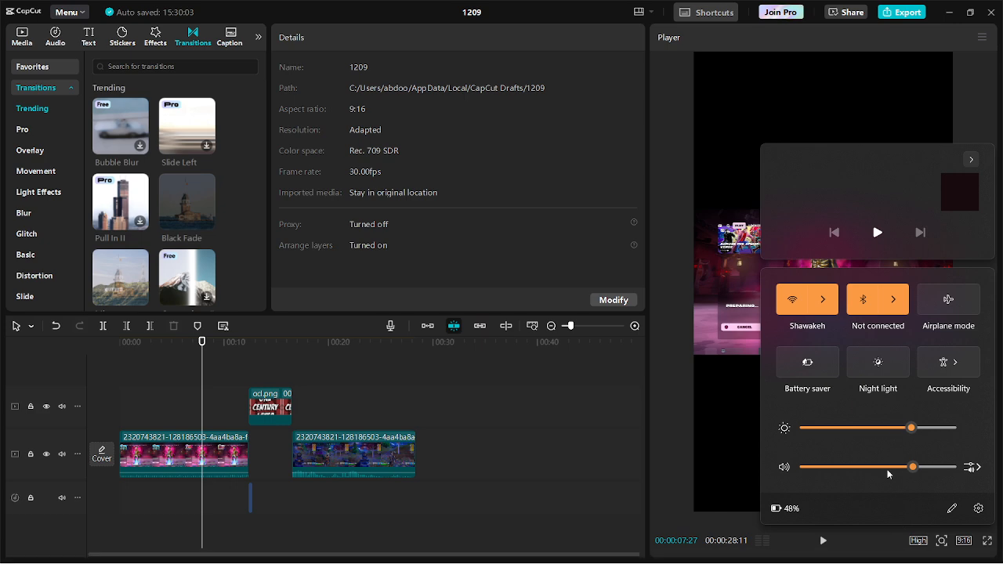
click(867, 468)
drag(867, 468, 822, 470)
click(557, 420)
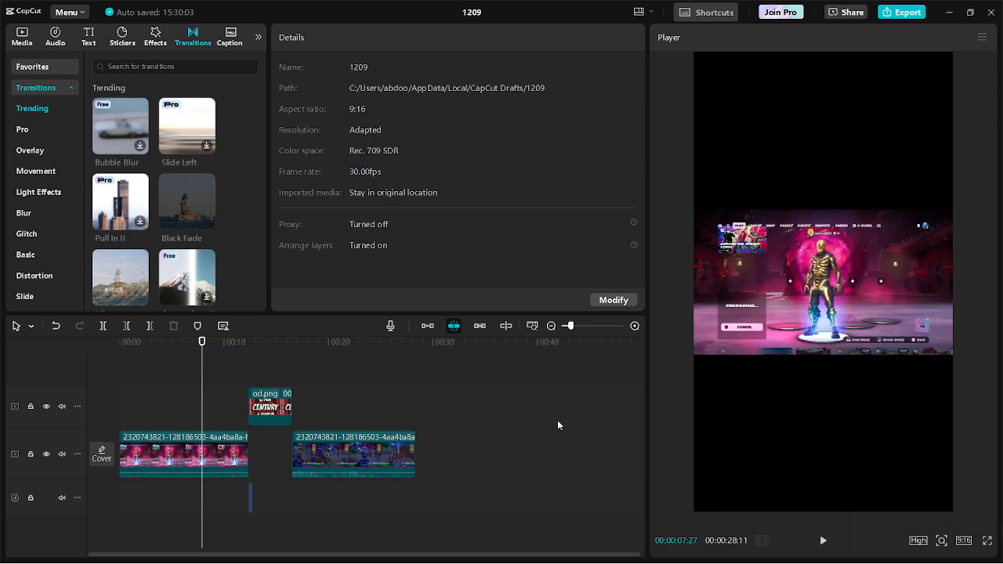
click(557, 420)
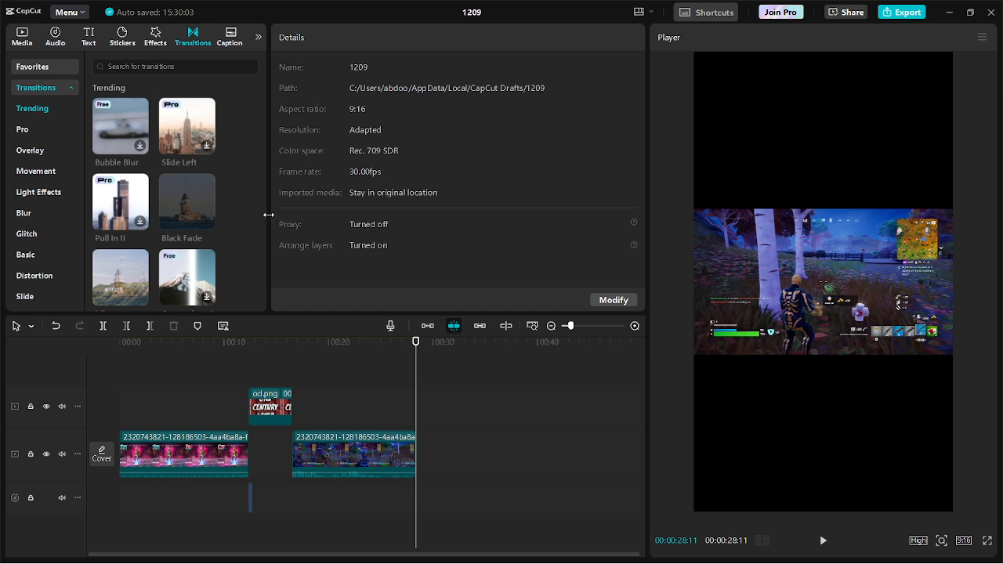
- Widen the transitions library and try to place the Pull in transition at the end of the first gameplay clip
drag(268, 215, 421, 205)
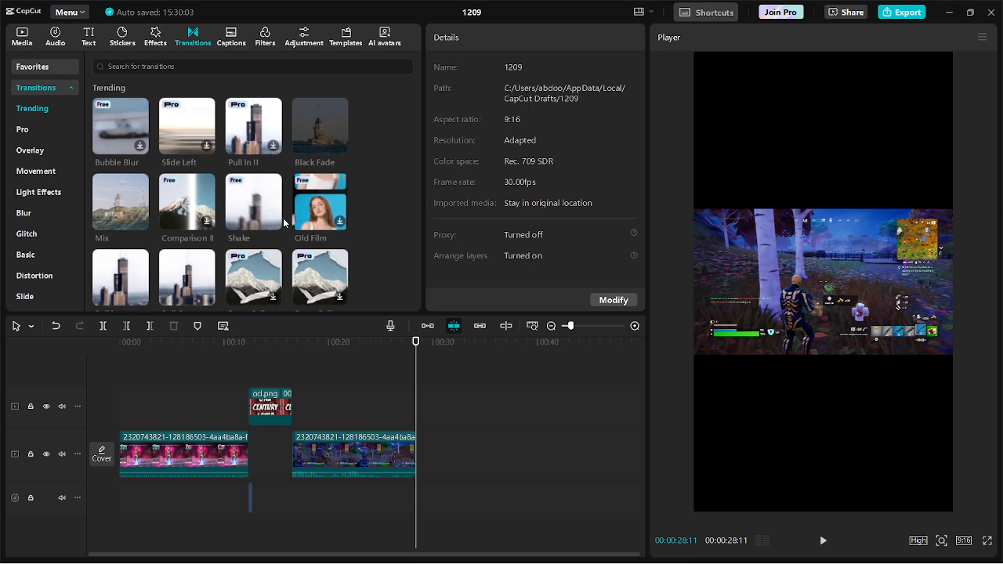
scroll(284, 222, down, 3)
mouse_move(185, 158)
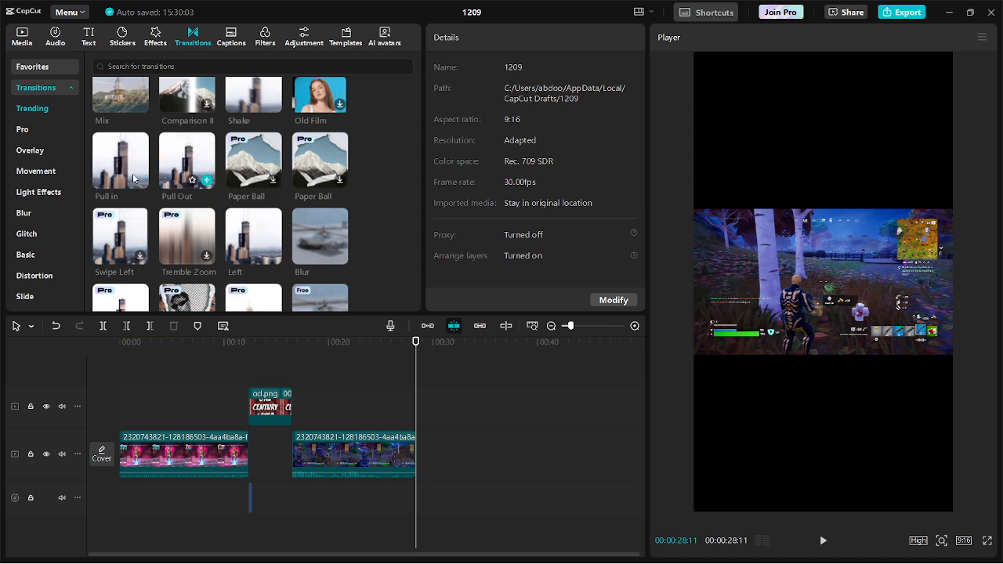
mouse_move(129, 173)
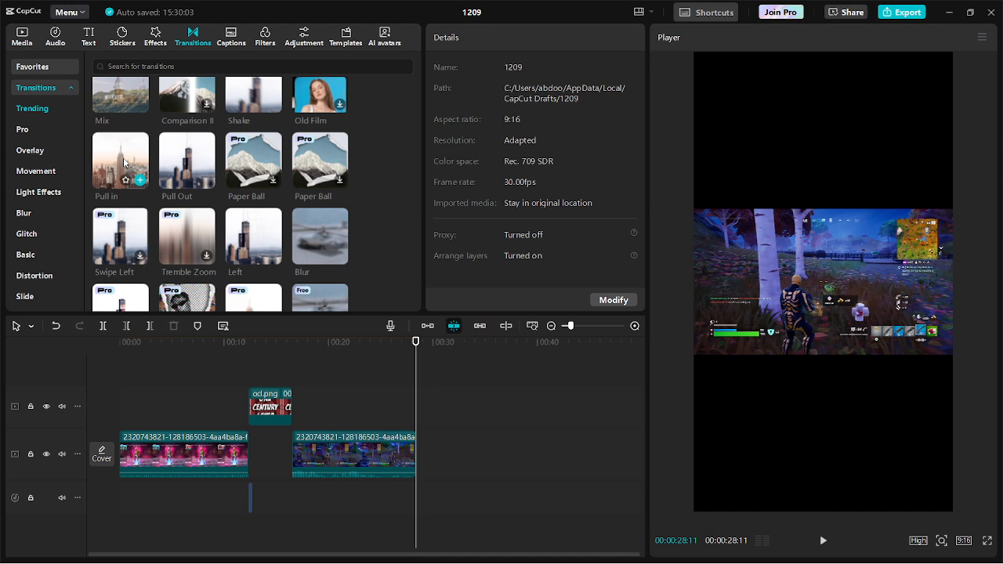
drag(124, 163, 232, 427)
drag(247, 464, 248, 458)
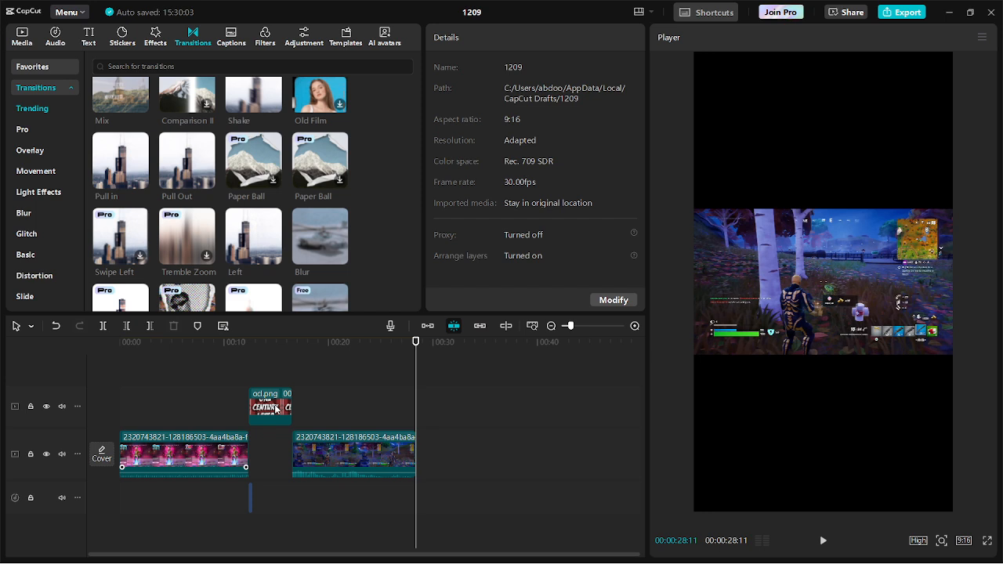
- Move ocl.png down onto the main track, between the two gameplay clips
drag(273, 408, 273, 456)
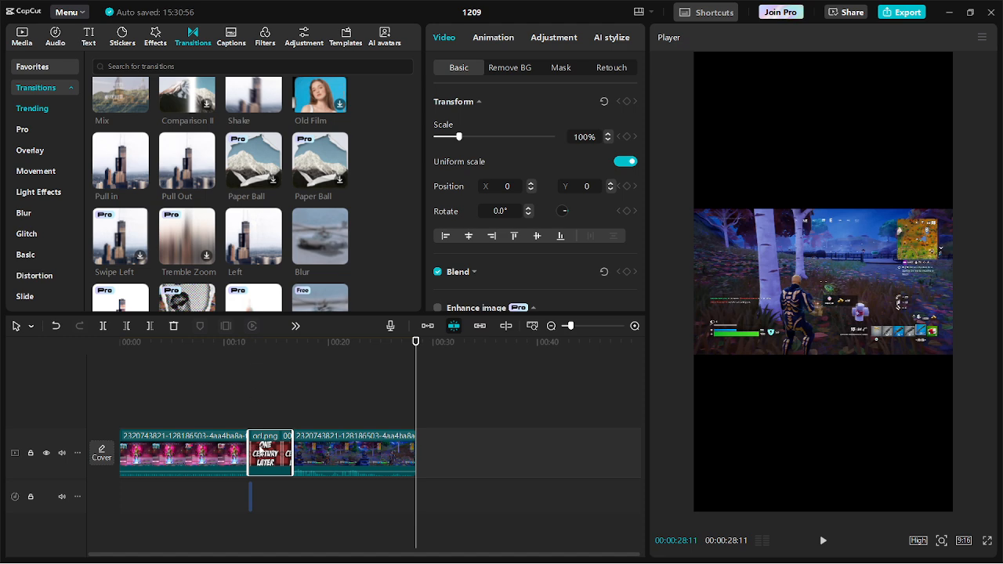
- Add the Pull in transition between the first gameplay clip and ocl.png and extend its duration to 0.9 s
scroll(265, 457, up, 5)
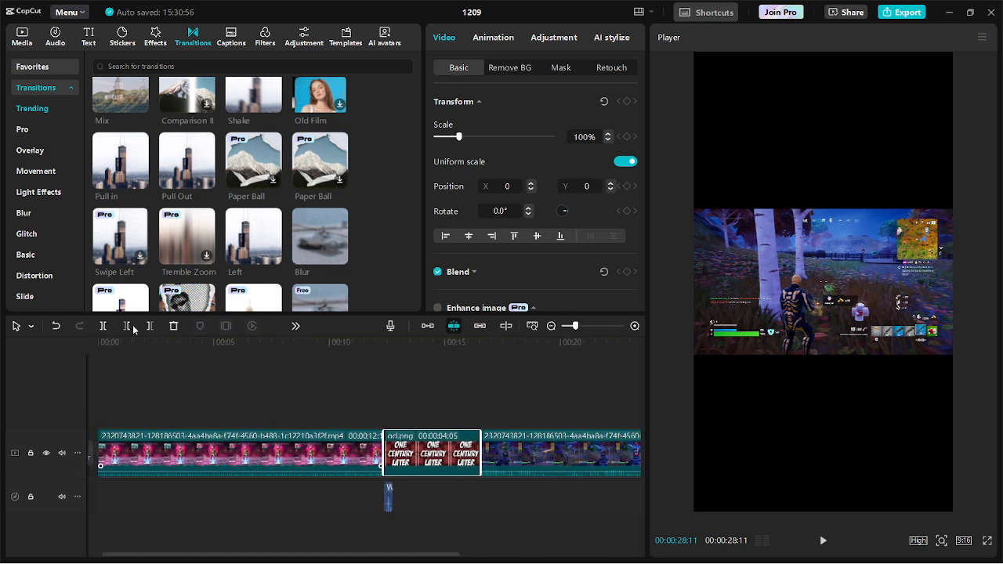
mouse_move(141, 181)
mouse_move(141, 181)
mouse_down()
mouse_move(345, 387)
mouse_move(380, 453)
mouse_up()
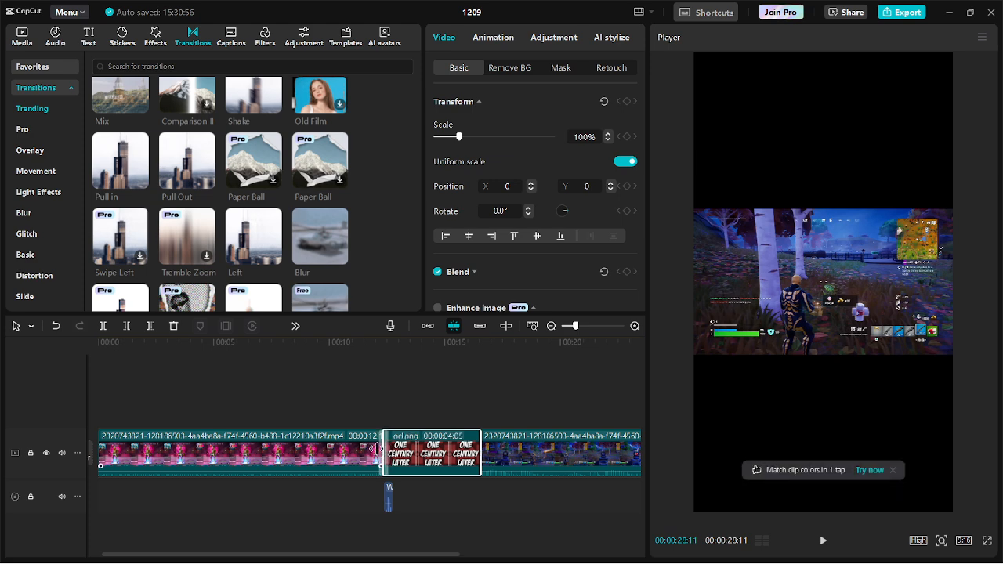
click(381, 453)
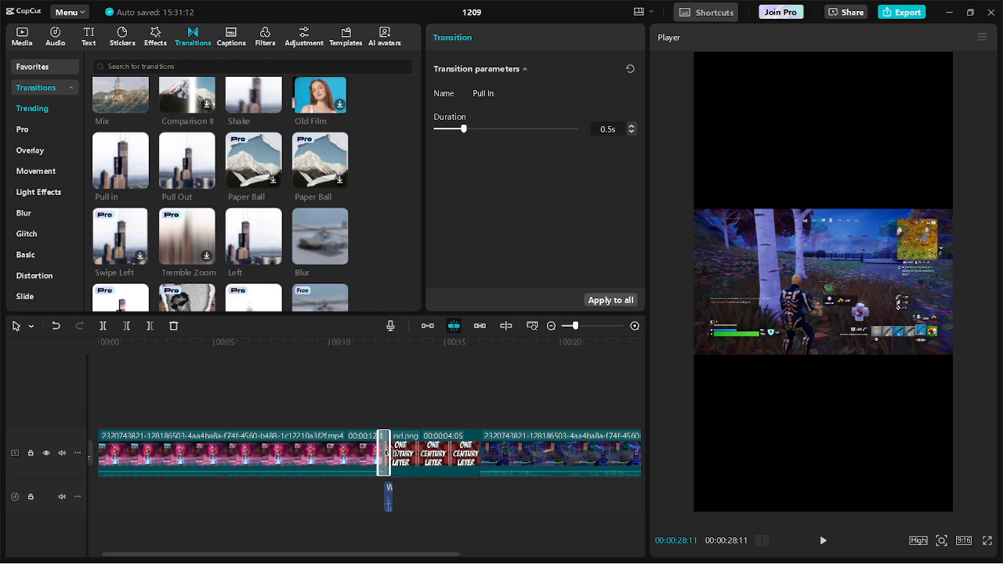
drag(389, 453, 366, 451)
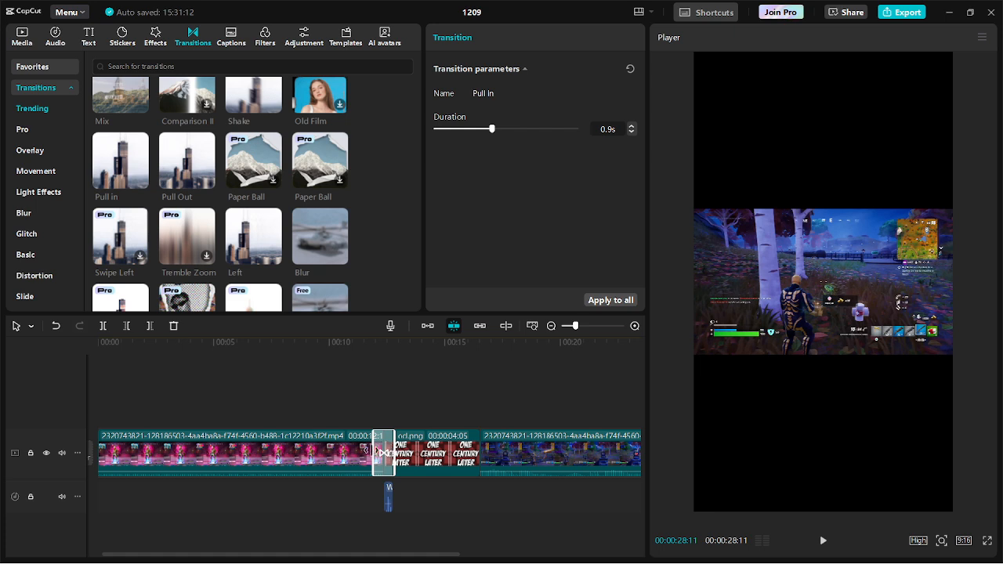
- Mute the main video track and the Woosh audio track, and review the Pull in transition into ocl.png
click(62, 452)
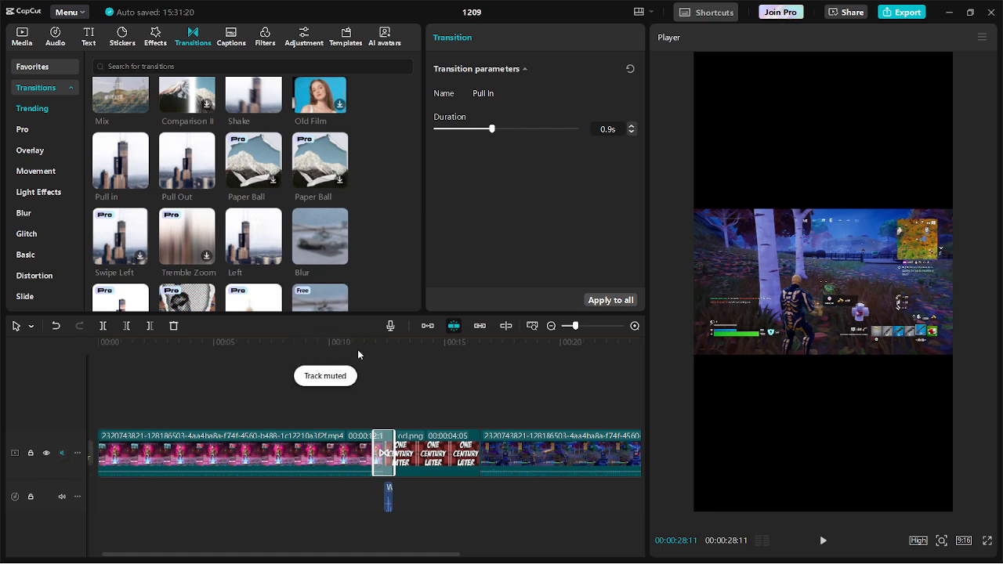
click(358, 349)
key(space)
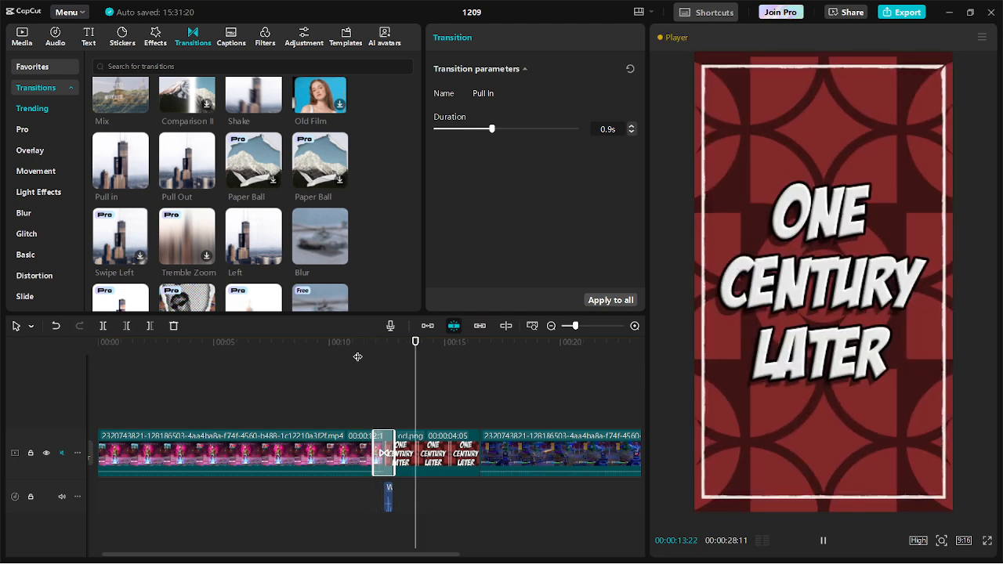
key(space)
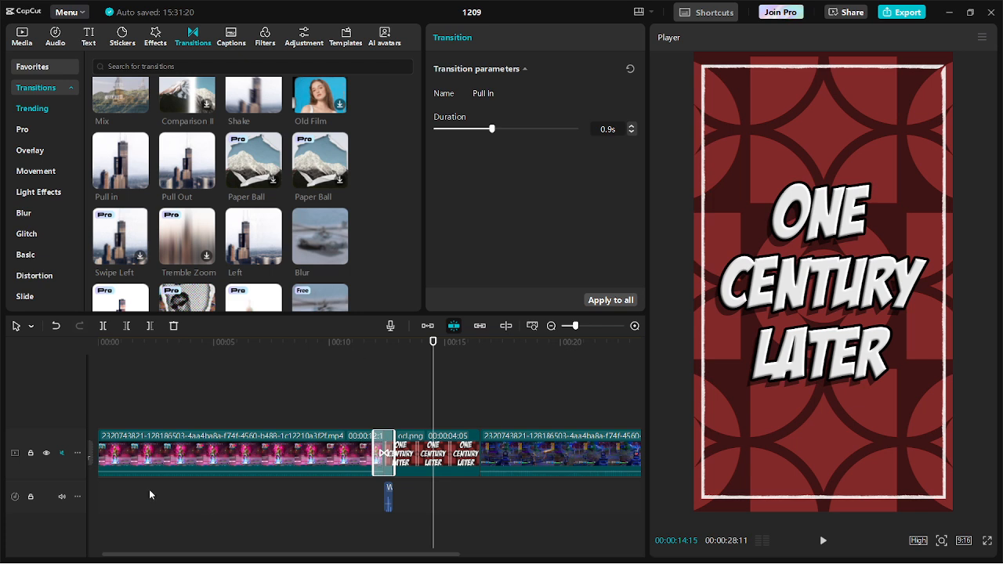
click(61, 497)
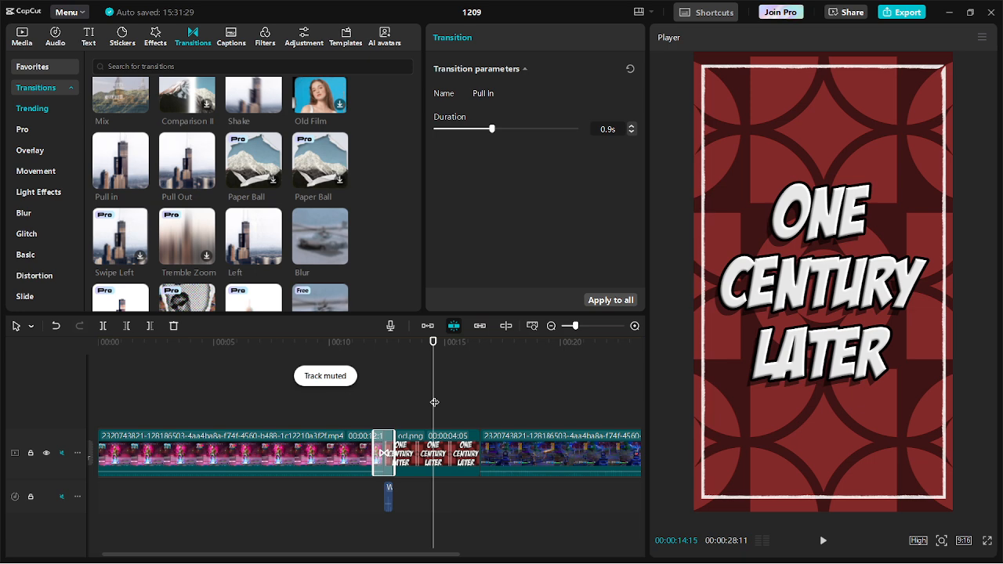
drag(434, 402, 370, 405)
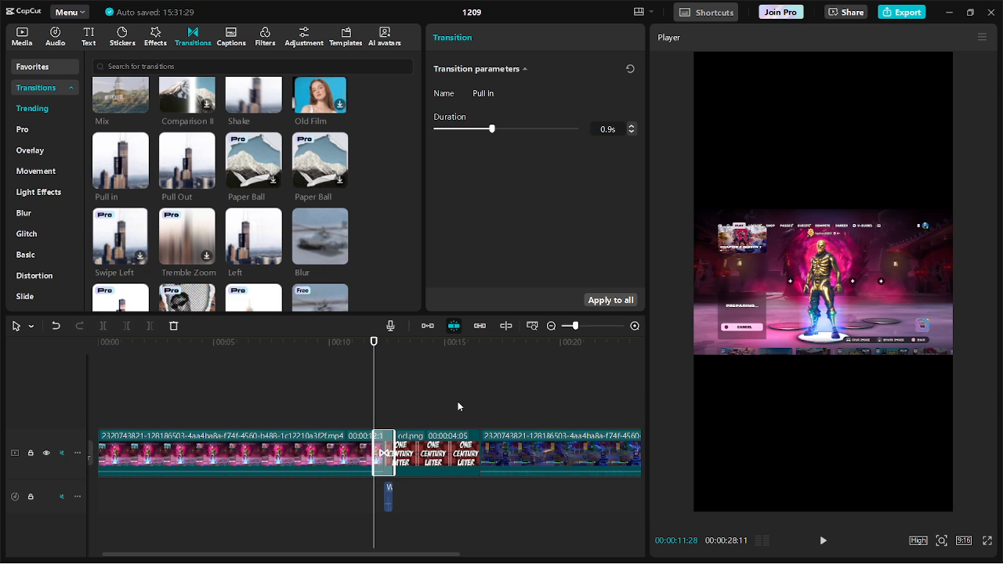
- Add a transition at the cut between ocl.png and the second gameplay clip
scroll(457, 401, down, 3)
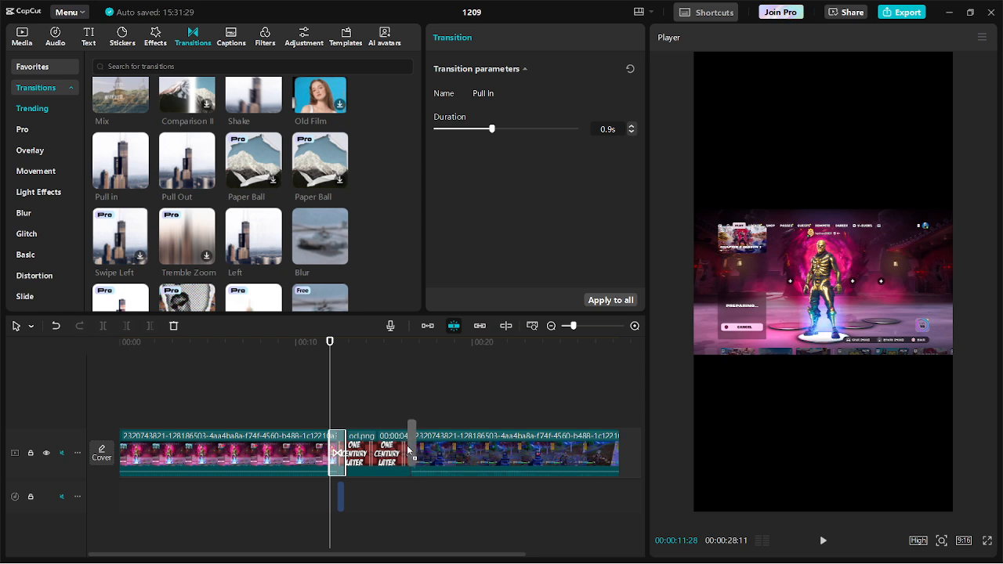
mouse_move(406, 449)
mouse_down()
mouse_move(412, 509)
mouse_move(403, 448)
mouse_up()
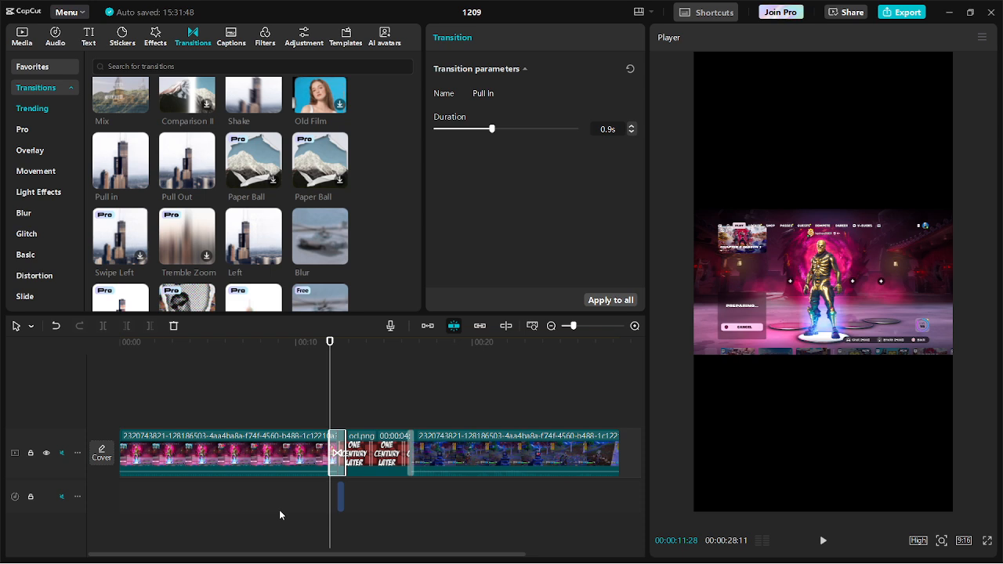
- Lower the first gameplay clip's volume slightly and set the Woosh sound's volume to -11.7 dB
scroll(278, 509, up, 5)
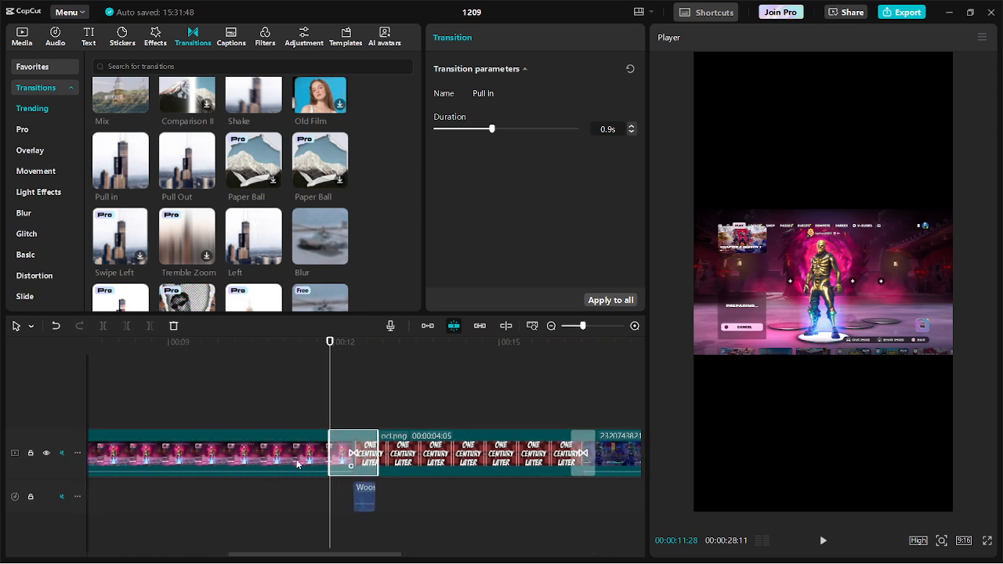
scroll(296, 467, up, 3)
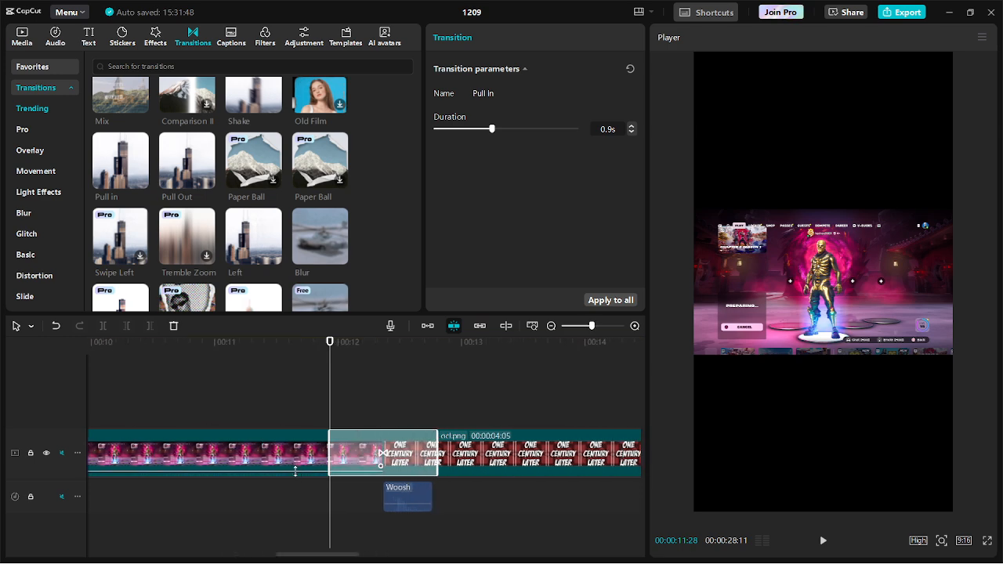
drag(295, 471, 295, 473)
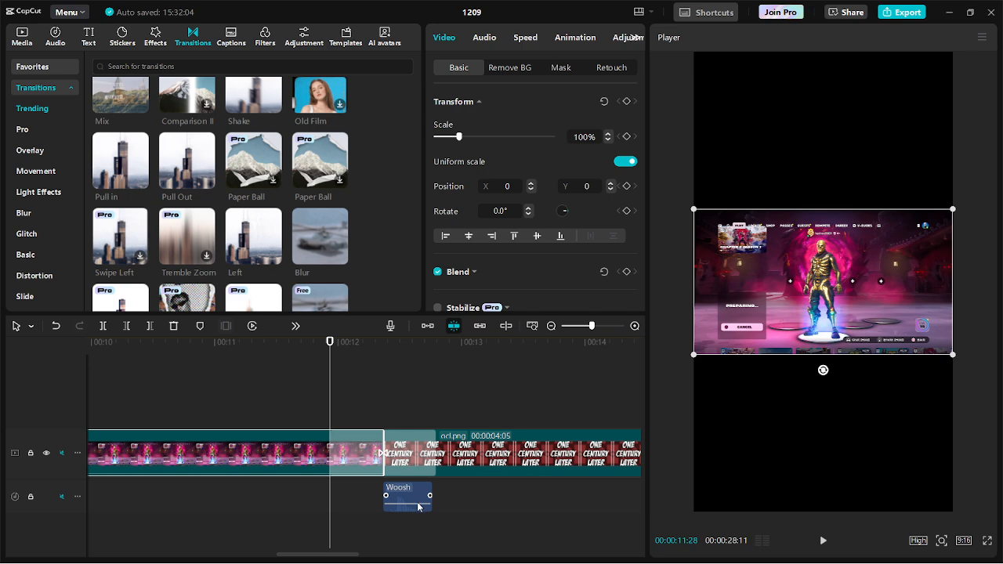
drag(417, 503, 420, 511)
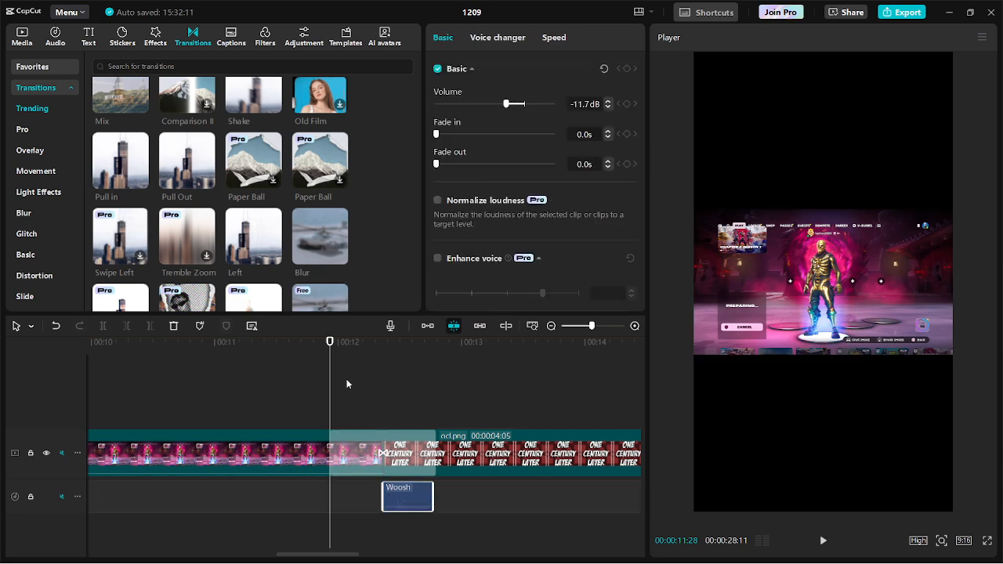
- Play the transition into ocl.png from 00:00:11:28 and unmute the Woosh audio track
key(space)
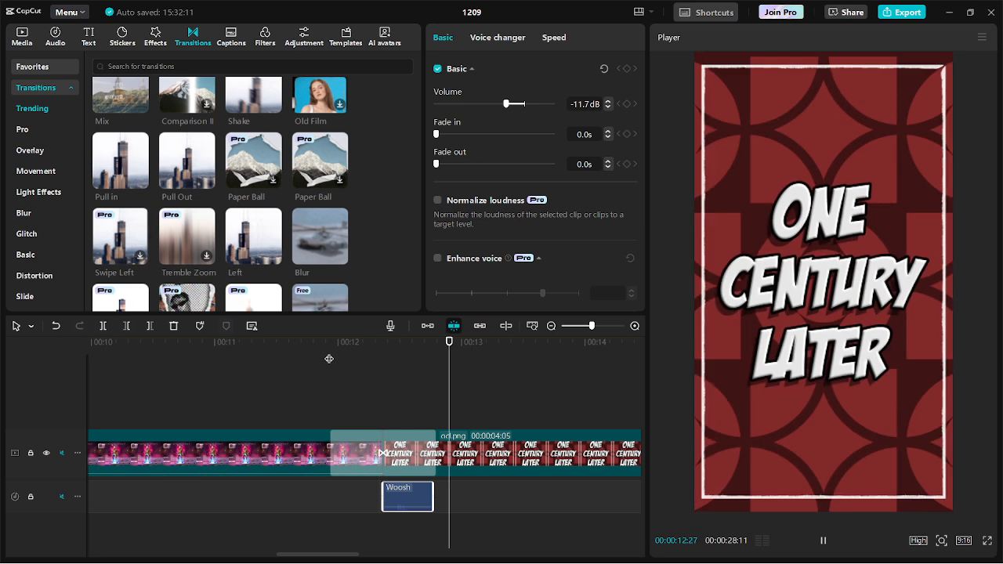
key(space)
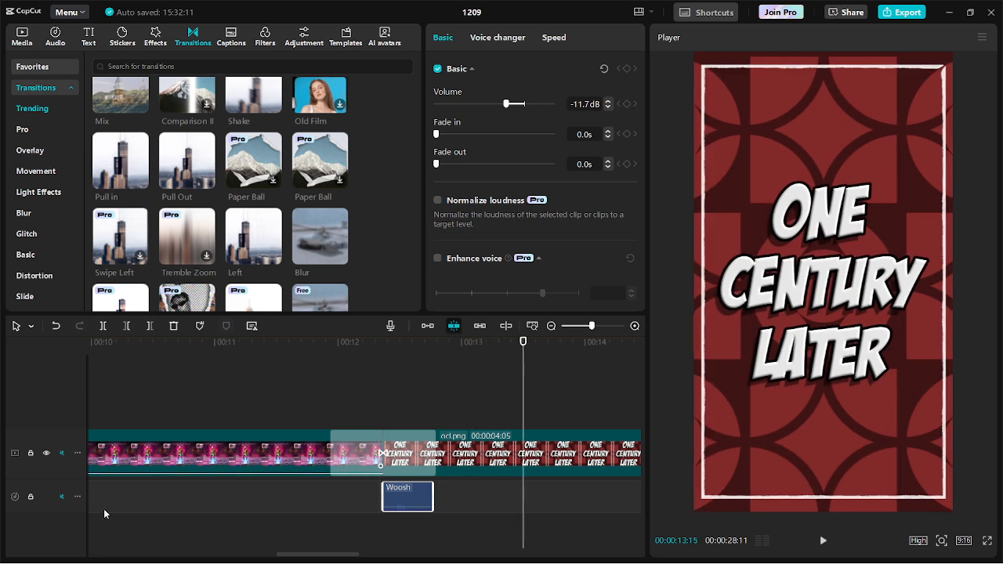
click(63, 497)
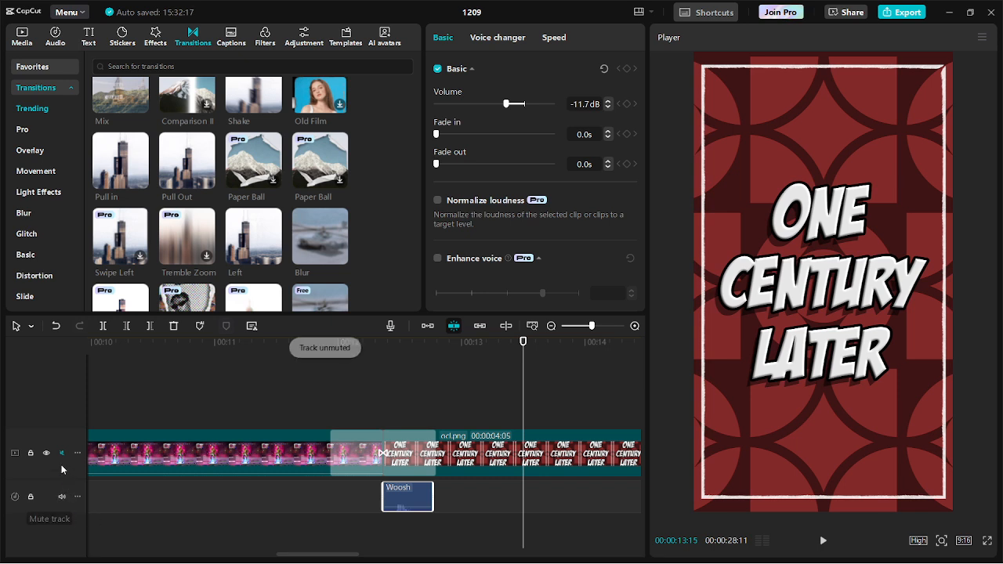
- Play the transition into ocl.png from 00:00:11:22 to hear the Woosh sound together with the gameplay audio
click(304, 342)
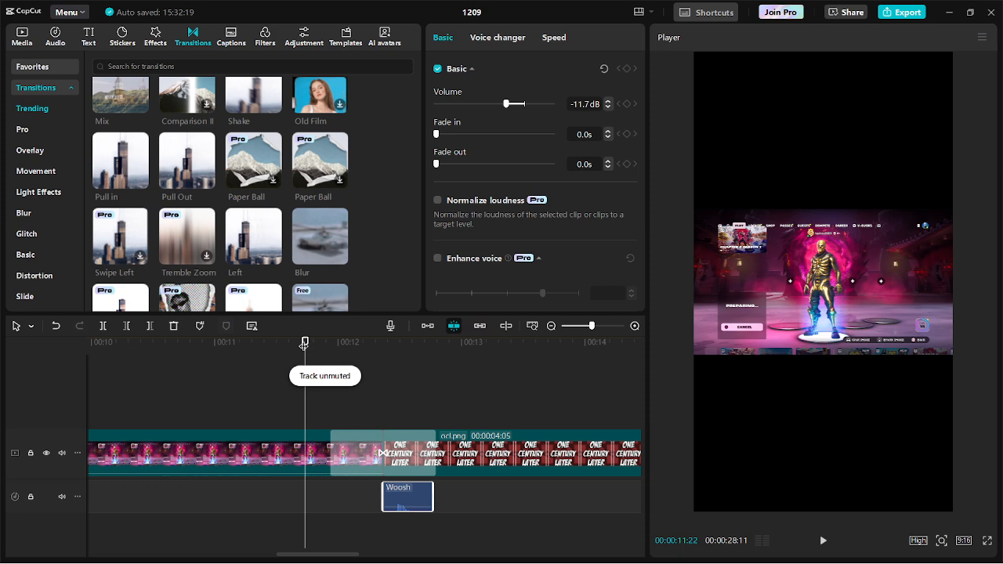
key(space)
key(space)
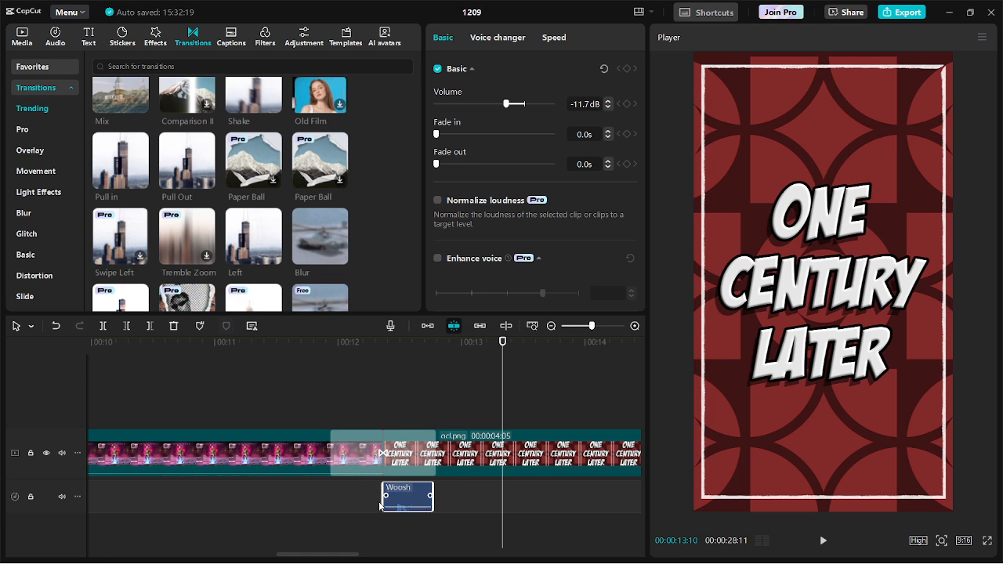
- Add a default text clip above the first gameplay clip at about 3 seconds and display the frame at 00:00:03:06
scroll(308, 417, down, 1)
scroll(307, 414, down, 3)
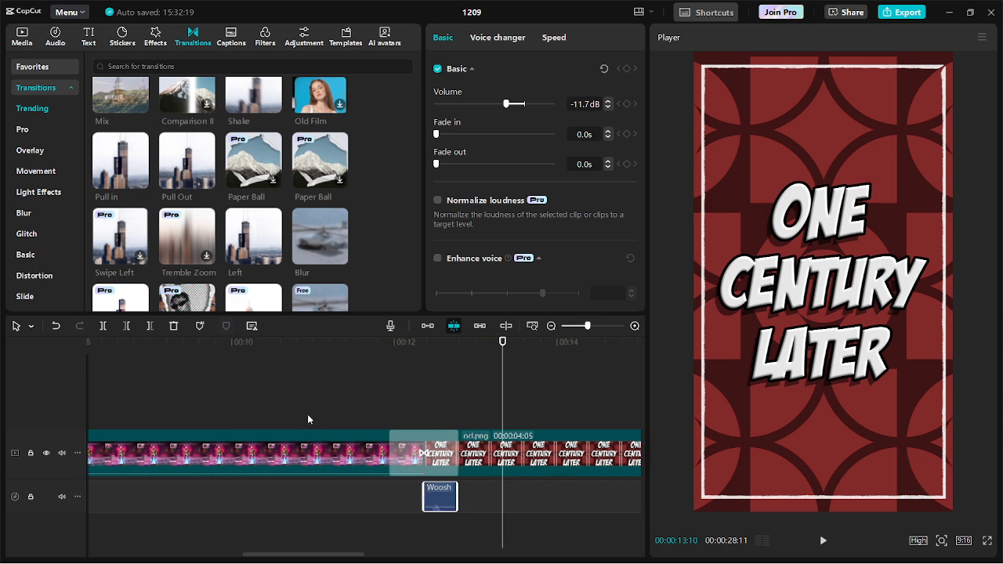
click(76, 497)
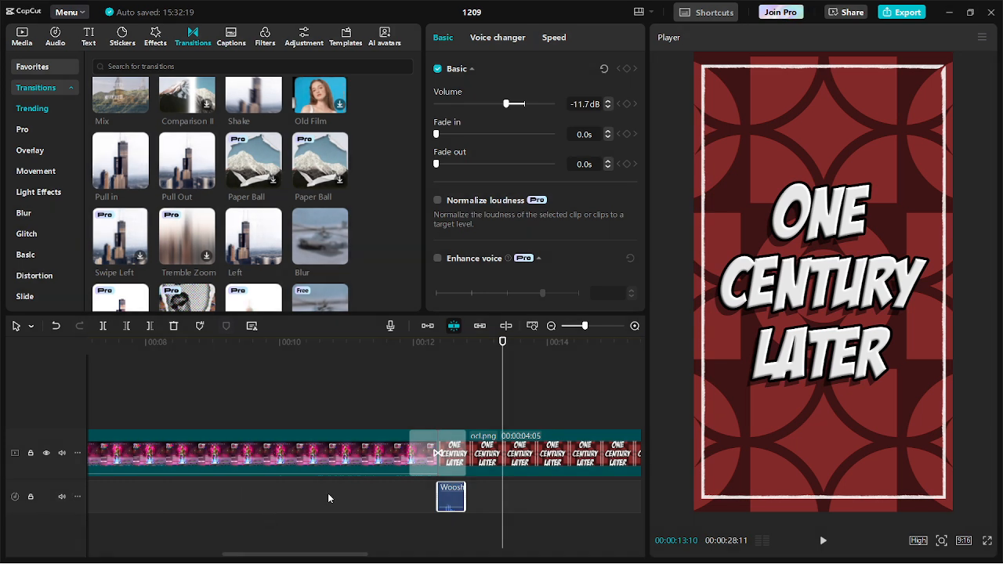
scroll(328, 494, down, 3)
scroll(328, 494, down, 4)
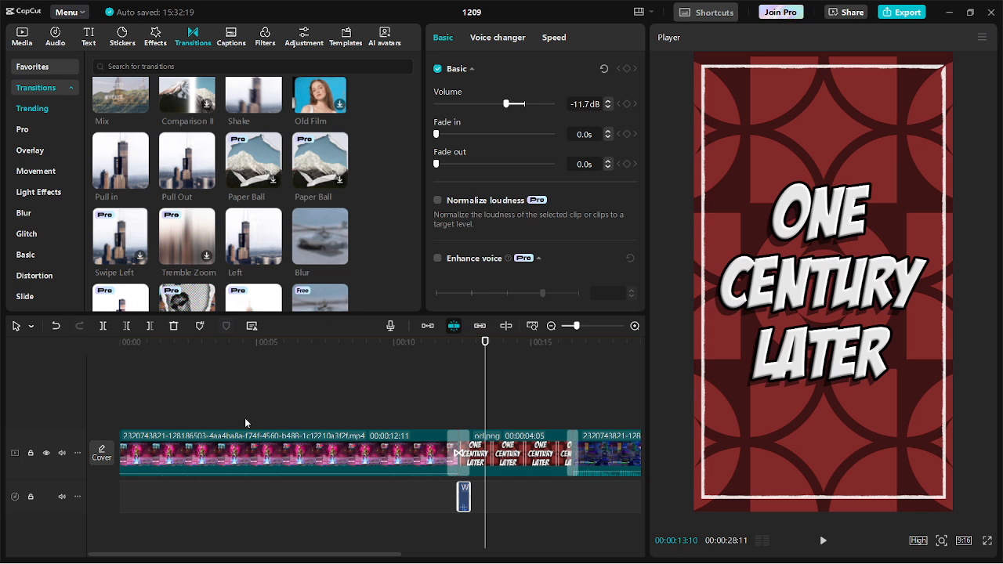
click(89, 37)
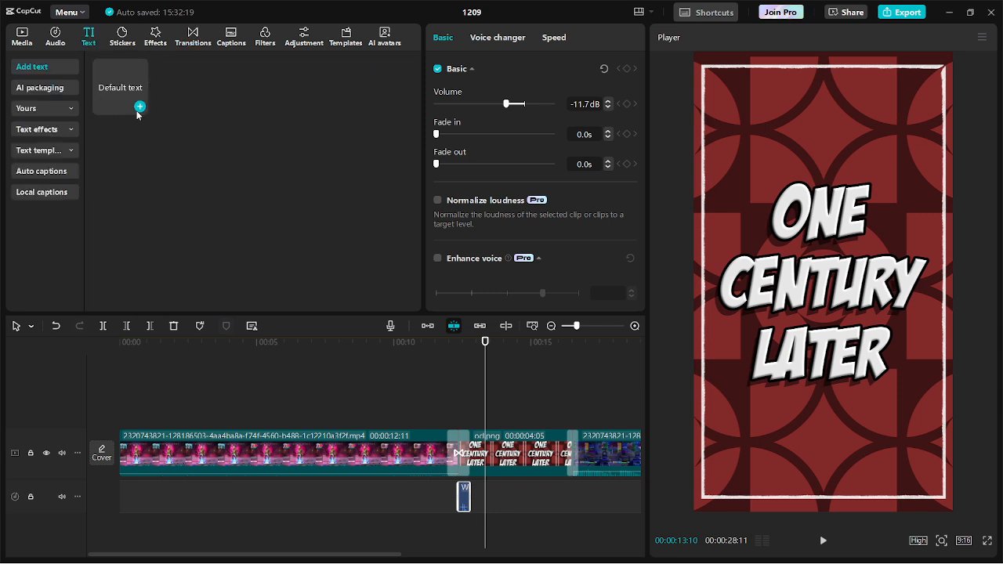
click(117, 87)
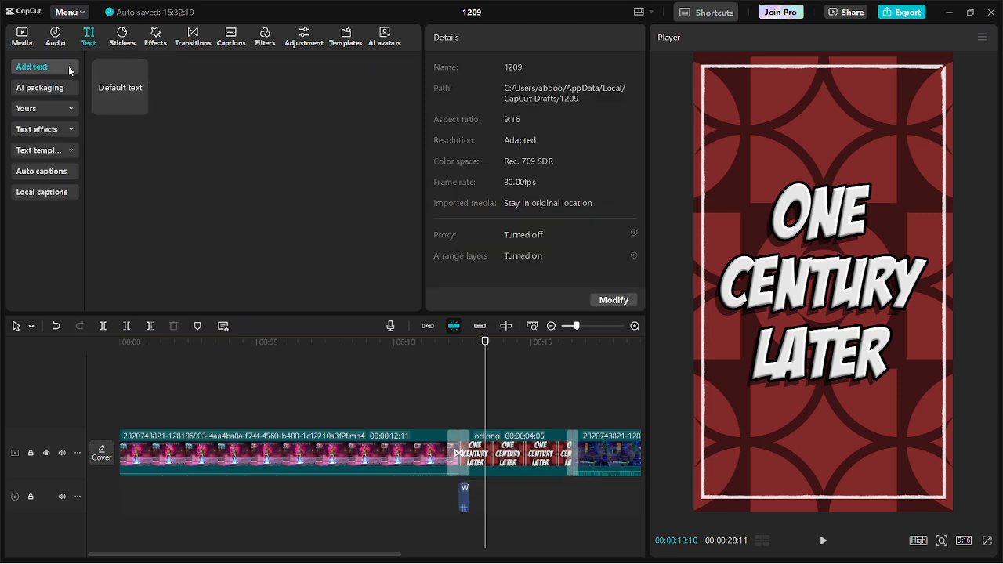
mouse_move(108, 99)
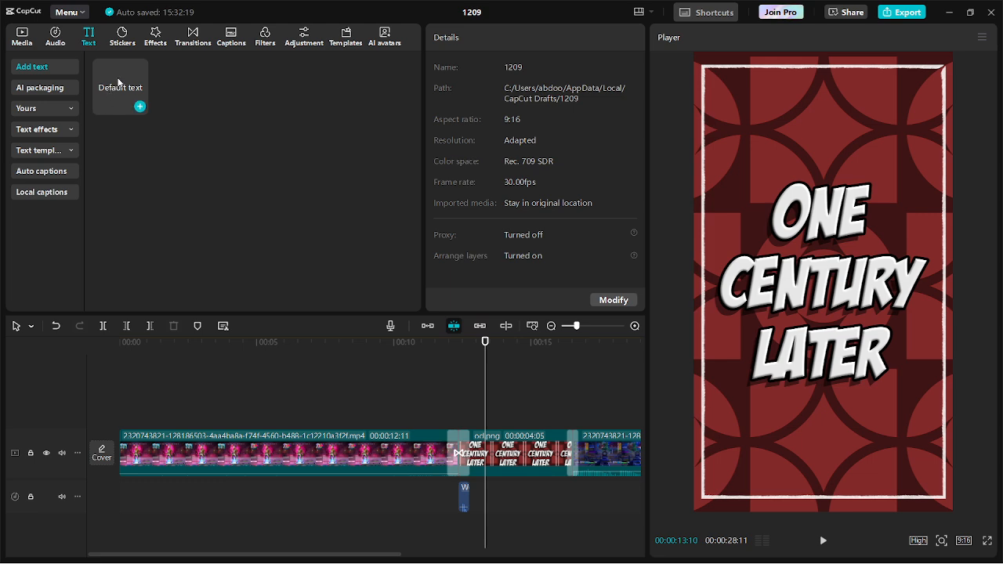
click(119, 83)
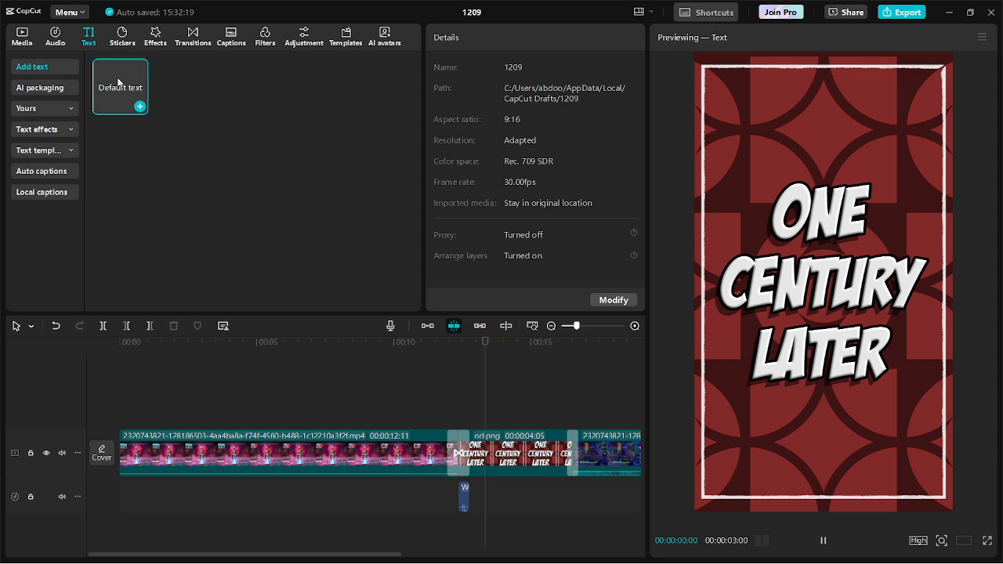
drag(118, 83, 198, 377)
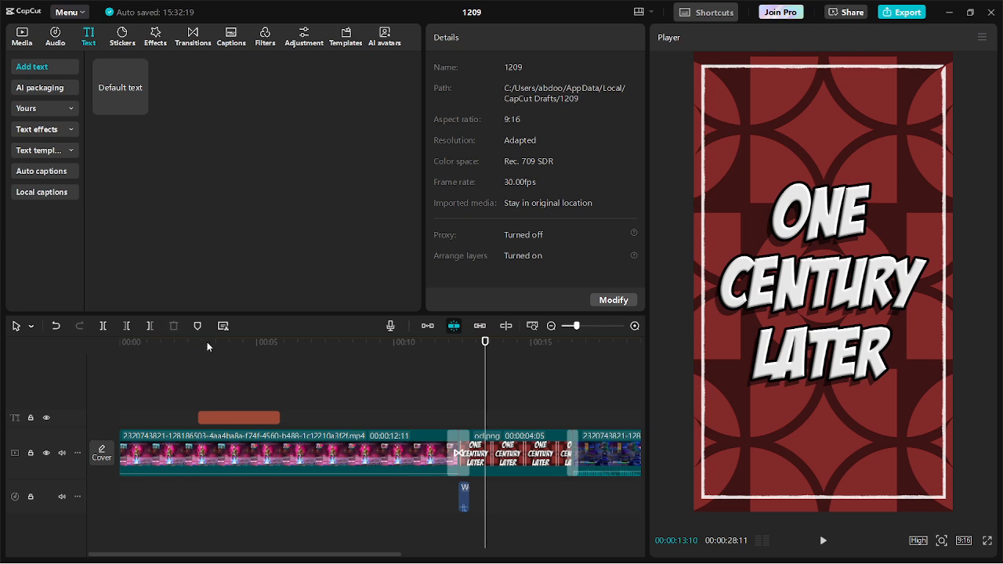
drag(484, 351, 207, 348)
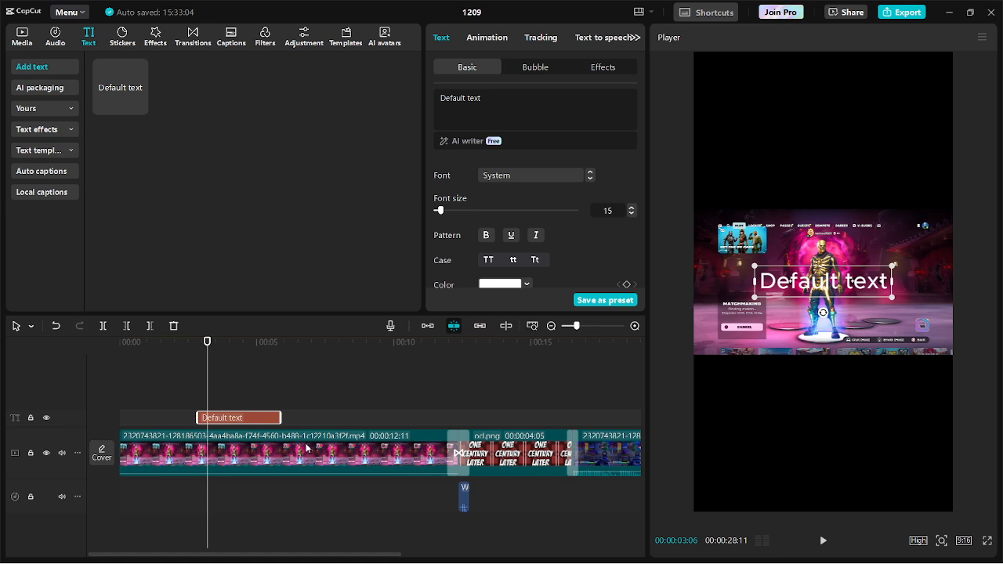
- Set the text's font size to 17 and replace its content with "Hello World!"
drag(503, 100, 420, 99)
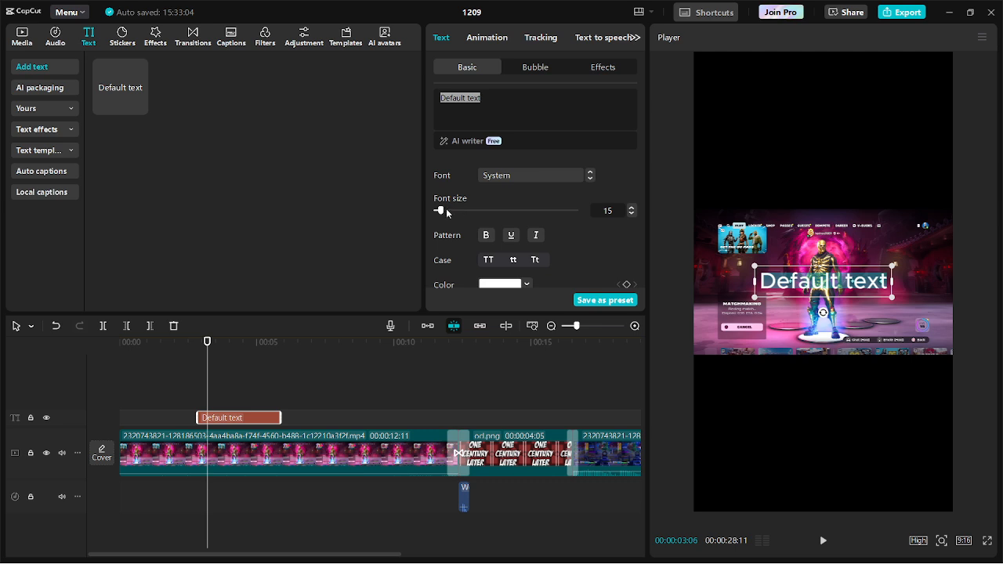
mouse_move(441, 211)
mouse_down()
mouse_move(465, 210)
mouse_move(434, 213)
mouse_move(442, 216)
mouse_up()
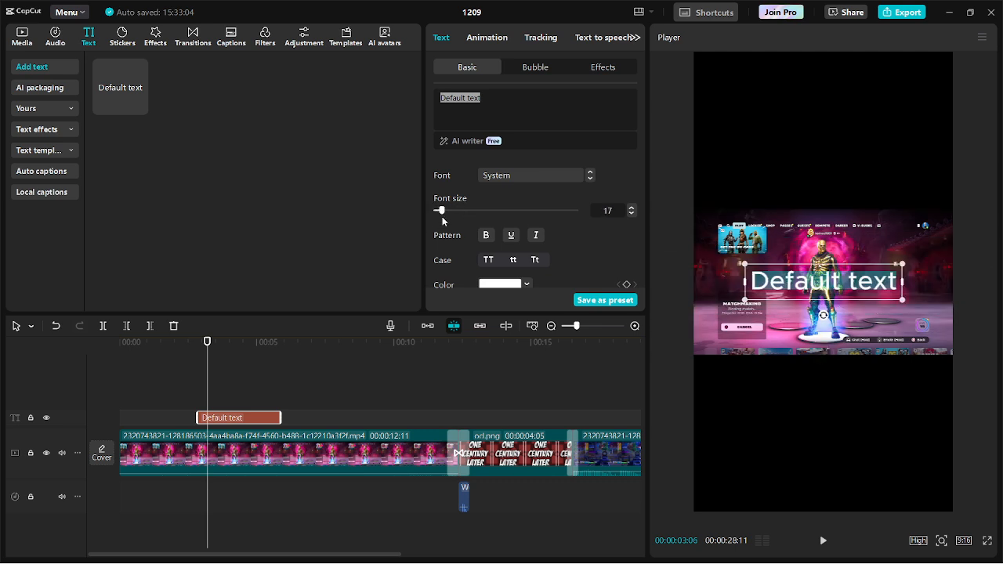
double_click(492, 102)
key(ctrl+a)
text(Hello)
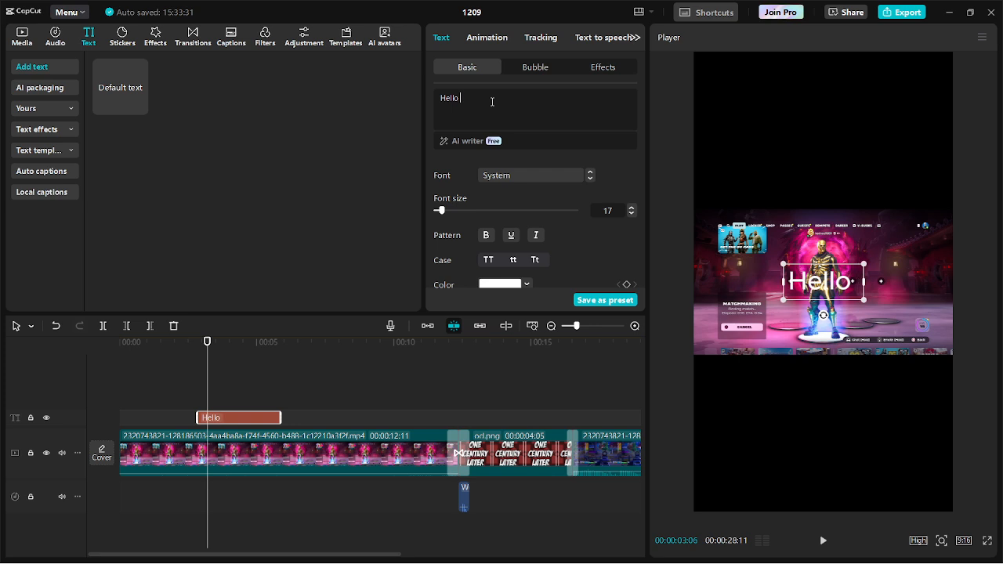
text( Worl)
key(BackSpace)
key(BackSpace)
text(orld!)
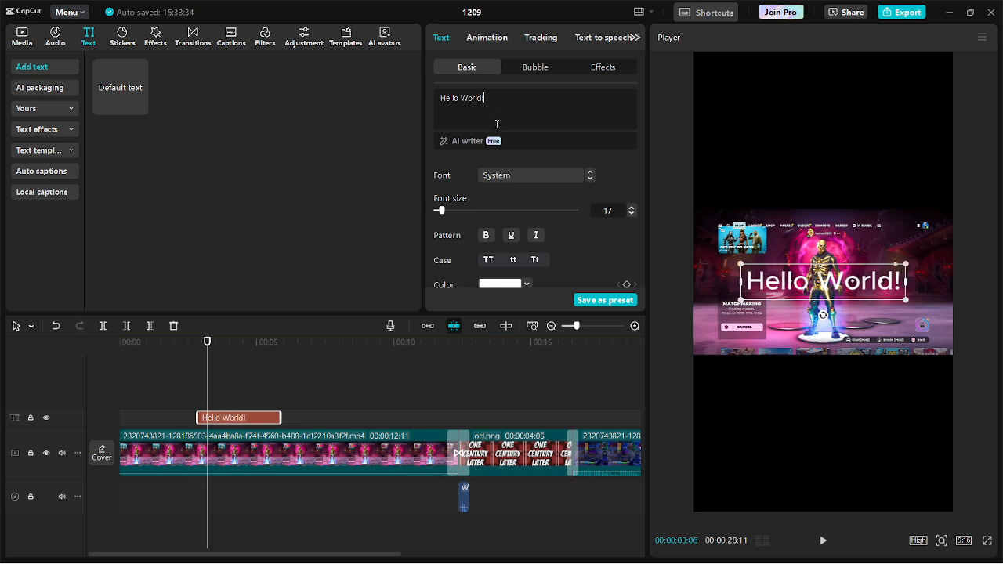
- Apply the preset style with black letters and a white outline to the Hello World! text
scroll(531, 241, down, 4)
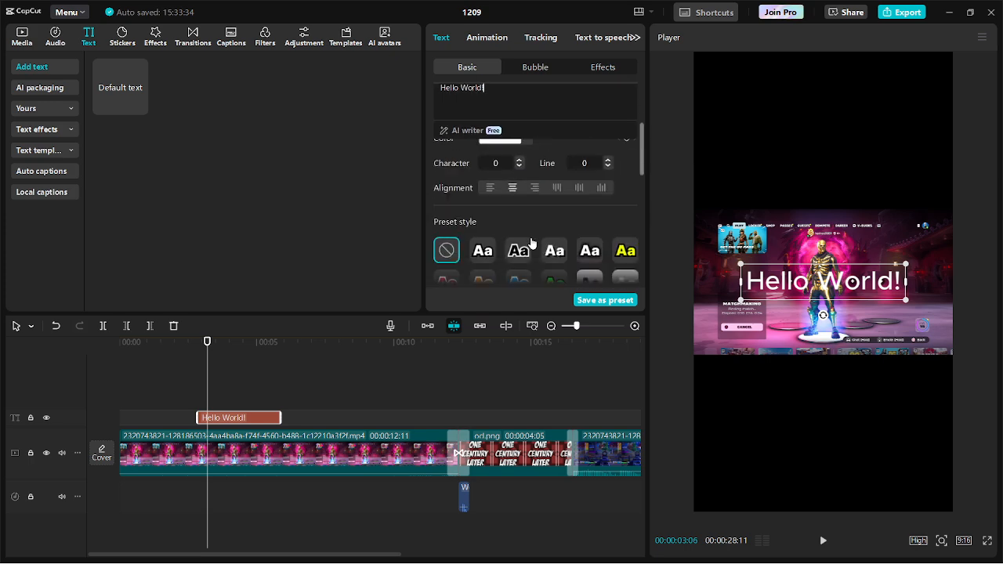
scroll(531, 243, down, 3)
scroll(531, 242, up, 2)
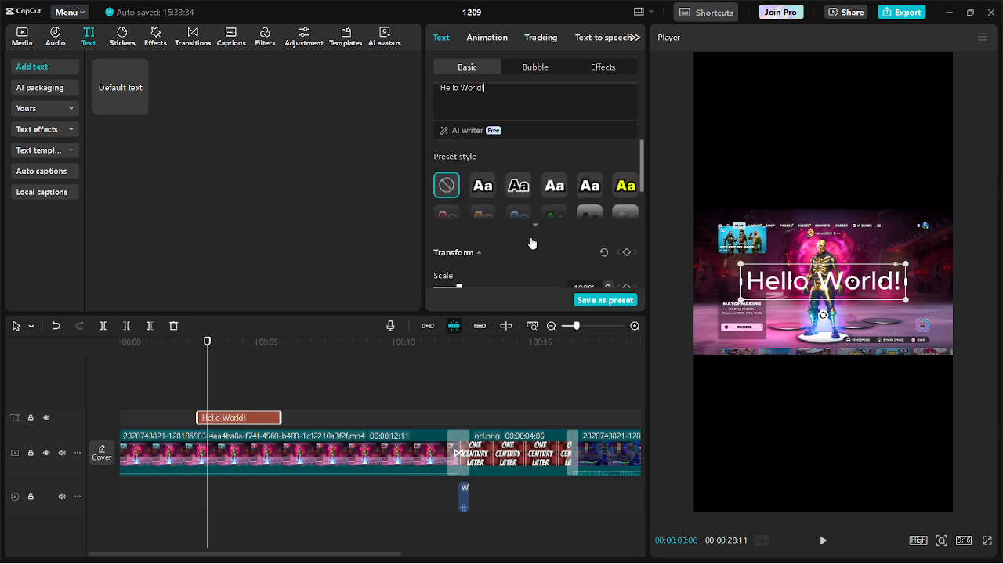
click(517, 208)
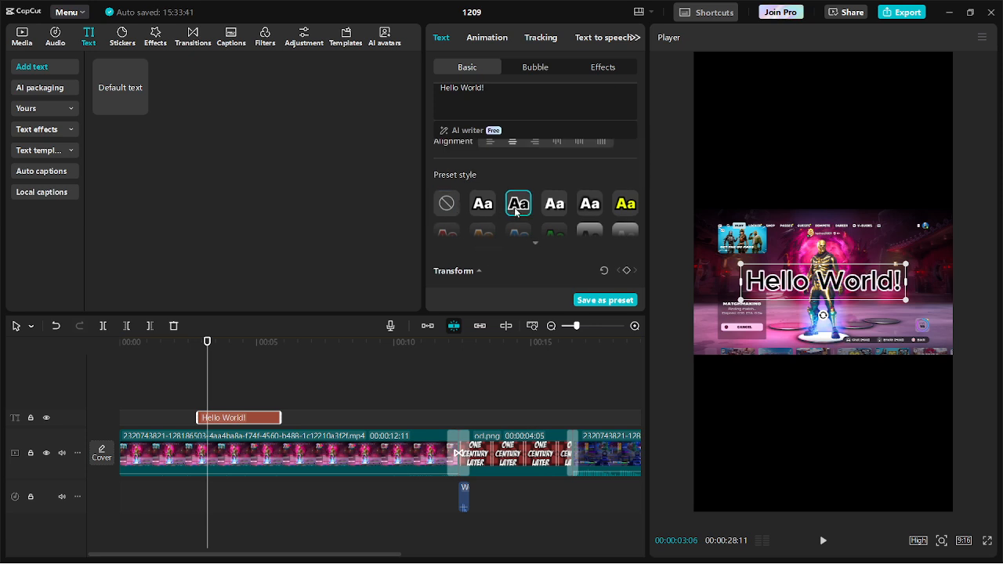
scroll(542, 213, down, 4)
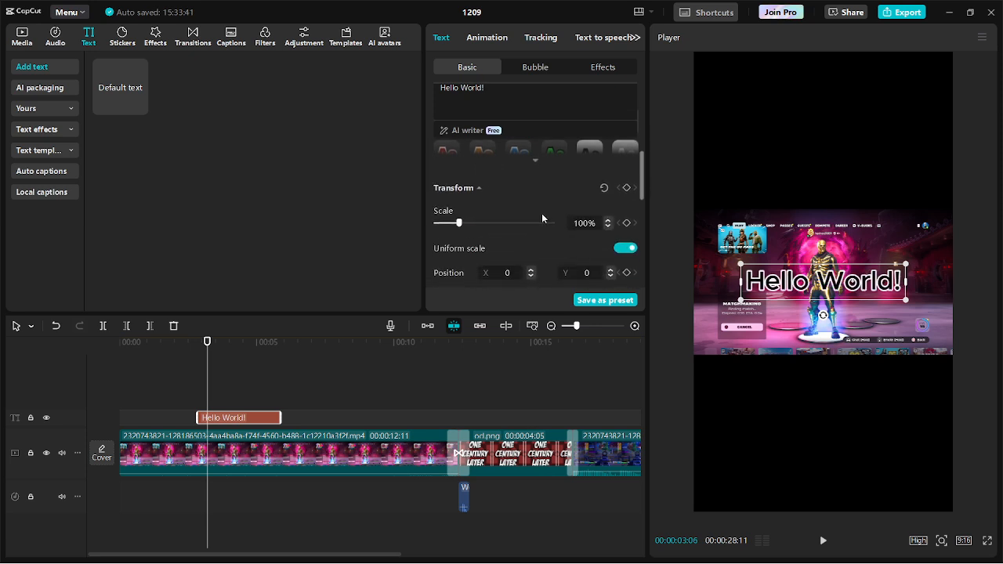
scroll(542, 219, down, 5)
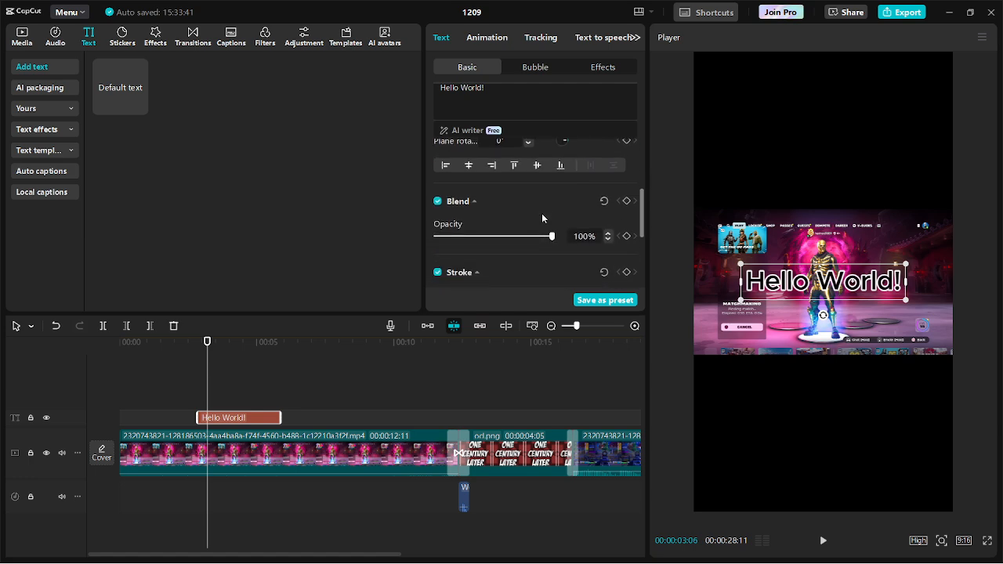
scroll(542, 218, up, 10)
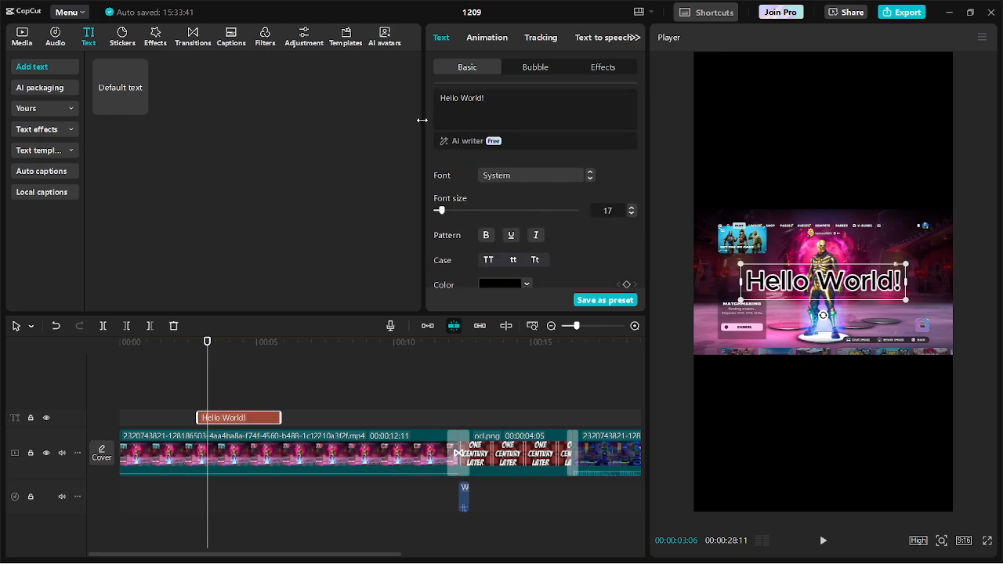
- Switch to the browser, play the posted TikTok video to examine its on-screen text banner, and return to CapCut
key(alt+Tab)
key(alt+Tab)
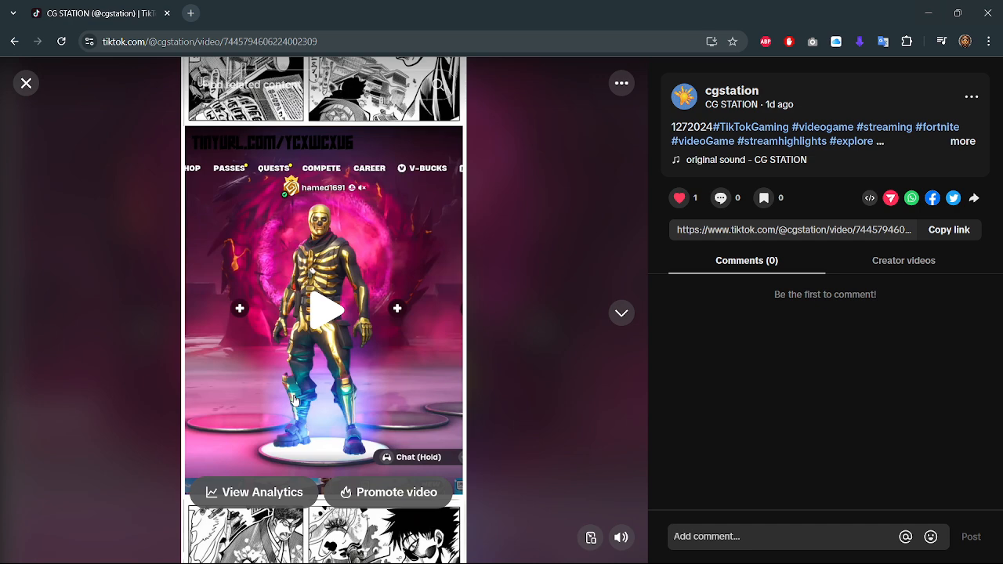
click(333, 317)
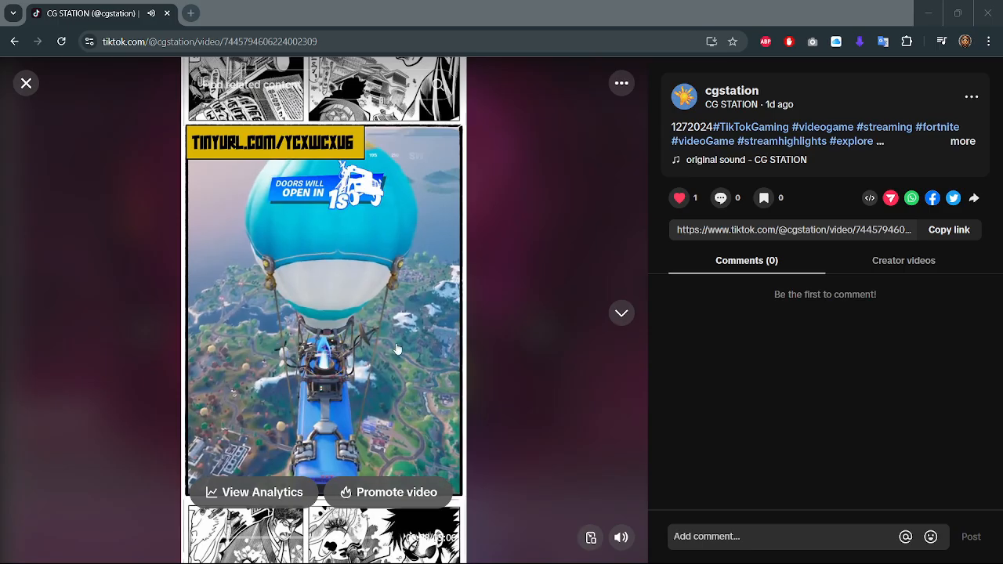
click(288, 345)
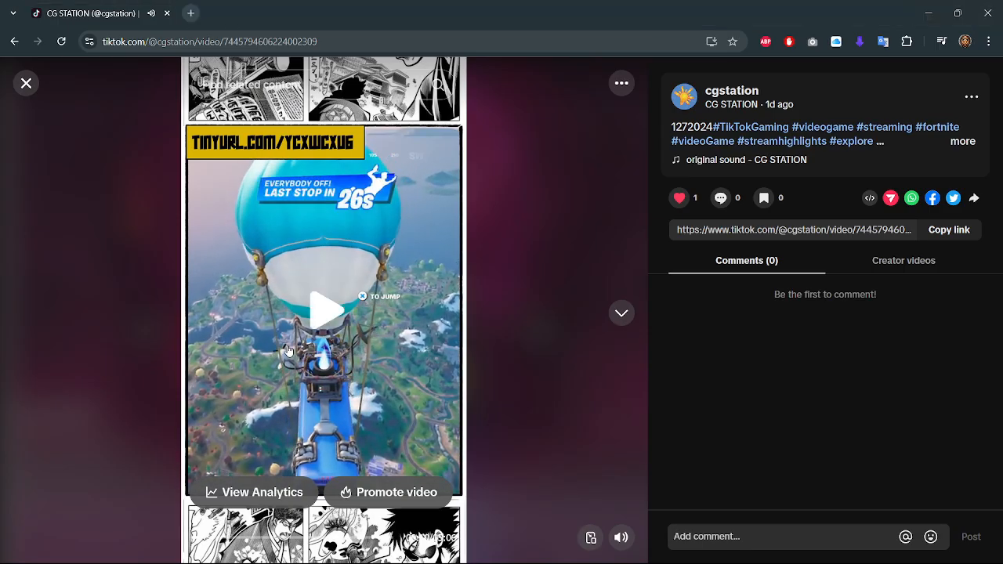
key(alt+Tab)
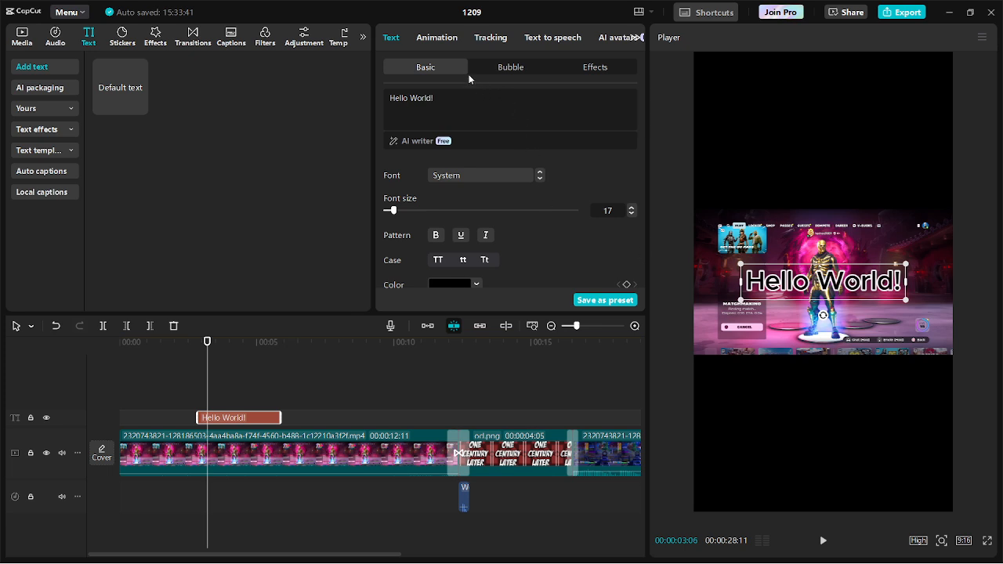
- Try the white cloud bubble on the Hello World! text and settle on the torn brown paper bubble
click(517, 71)
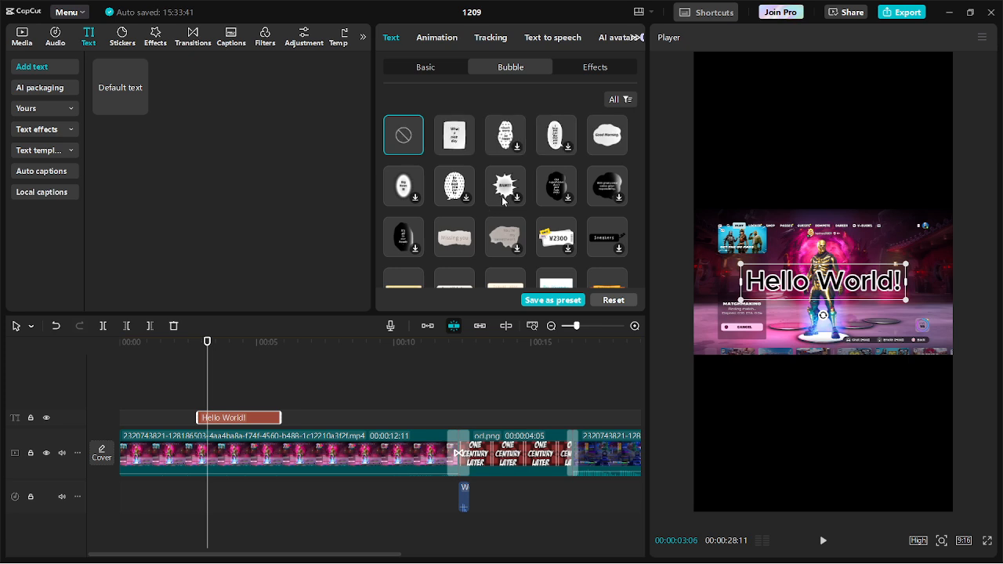
click(555, 135)
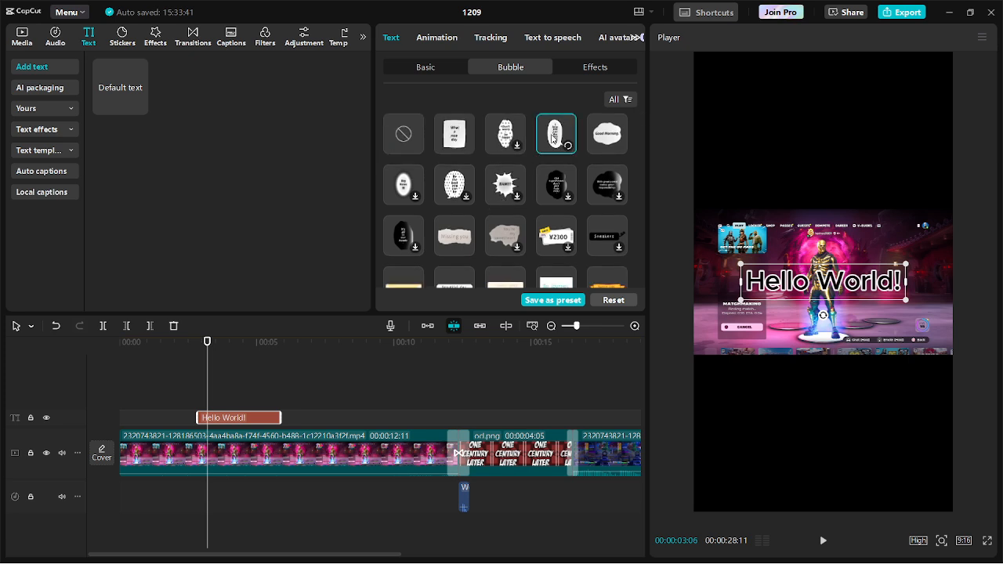
click(592, 140)
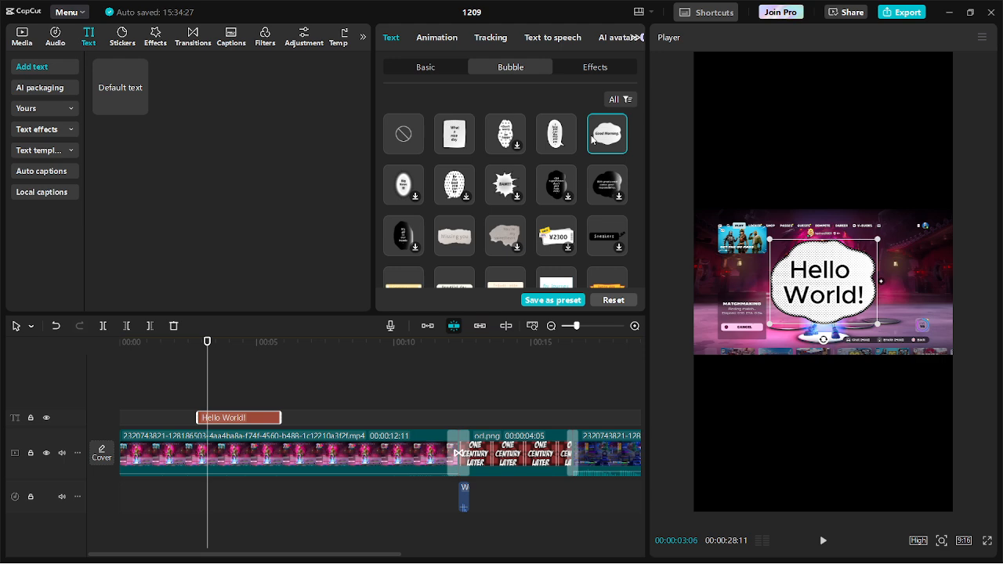
scroll(525, 196, down, 5)
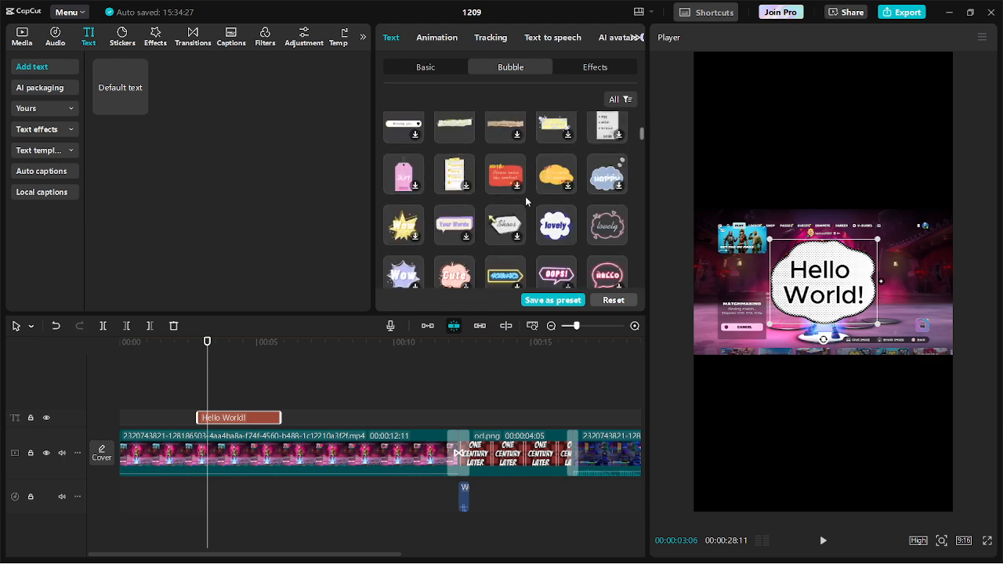
click(493, 136)
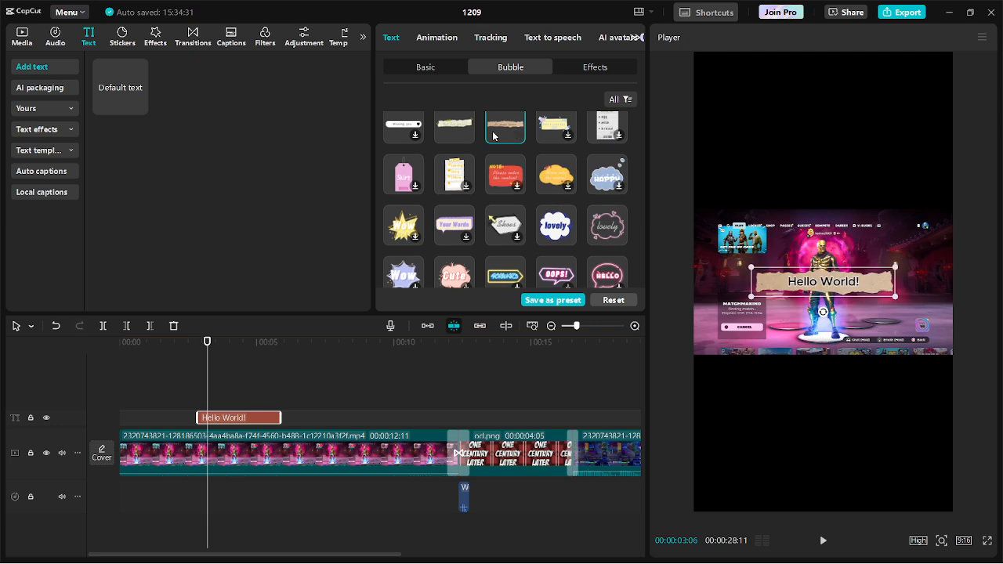
- Try the pink cloud bubble on the Hello World! text and settle on the white kitten-shaped bubble
scroll(485, 223, down, 5)
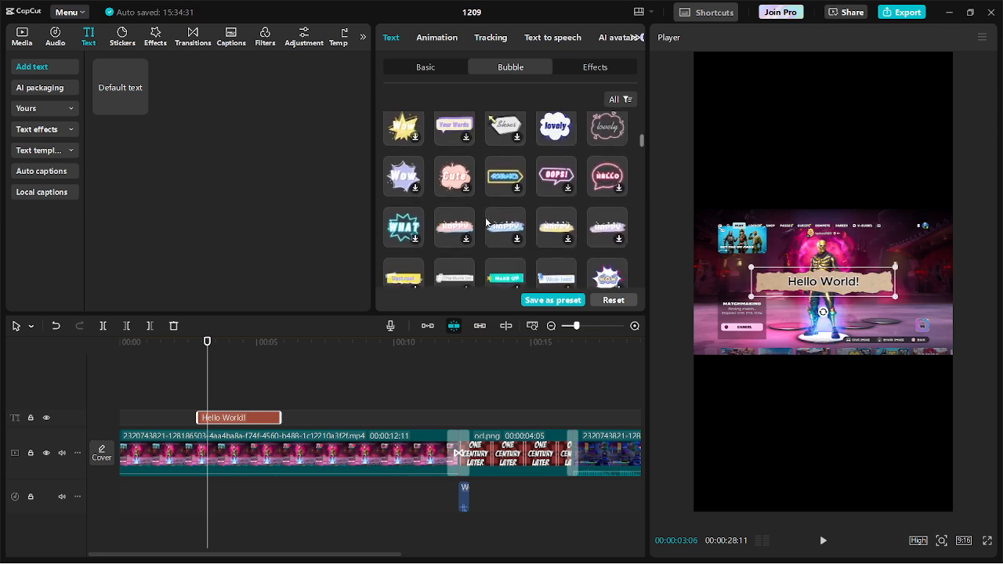
scroll(486, 223, down, 2)
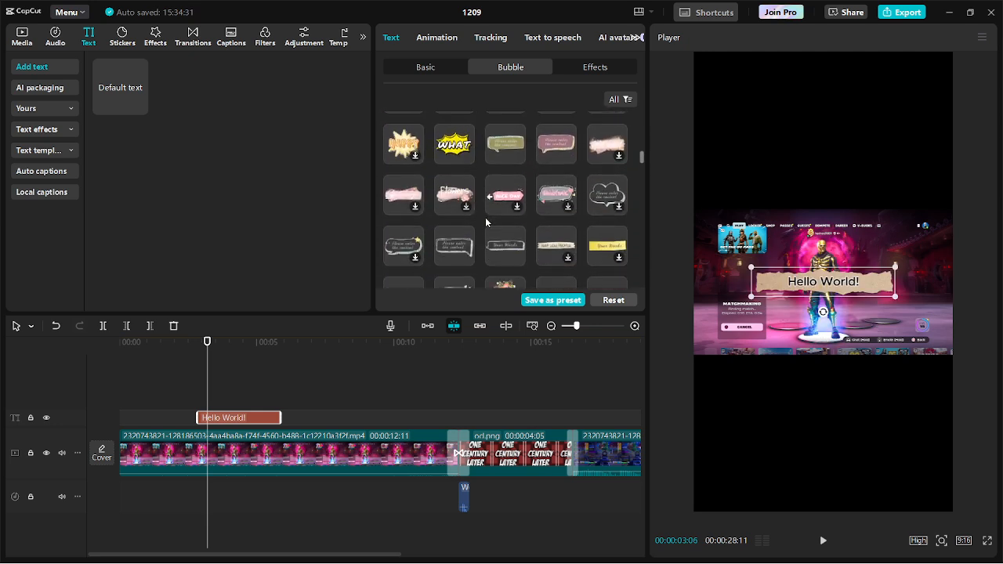
scroll(486, 223, down, 3)
scroll(486, 222, down, 2)
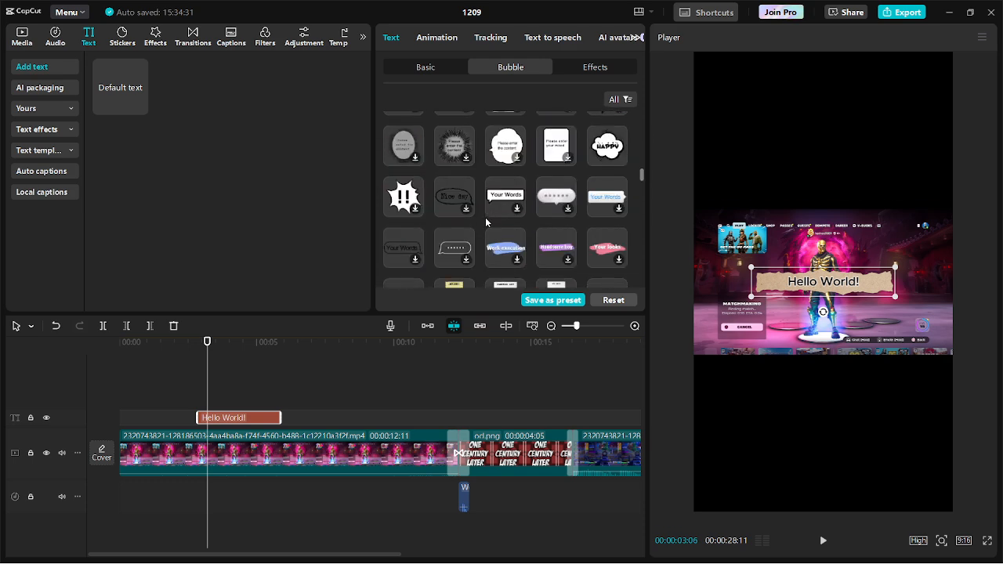
scroll(485, 222, down, 2)
scroll(486, 222, down, 3)
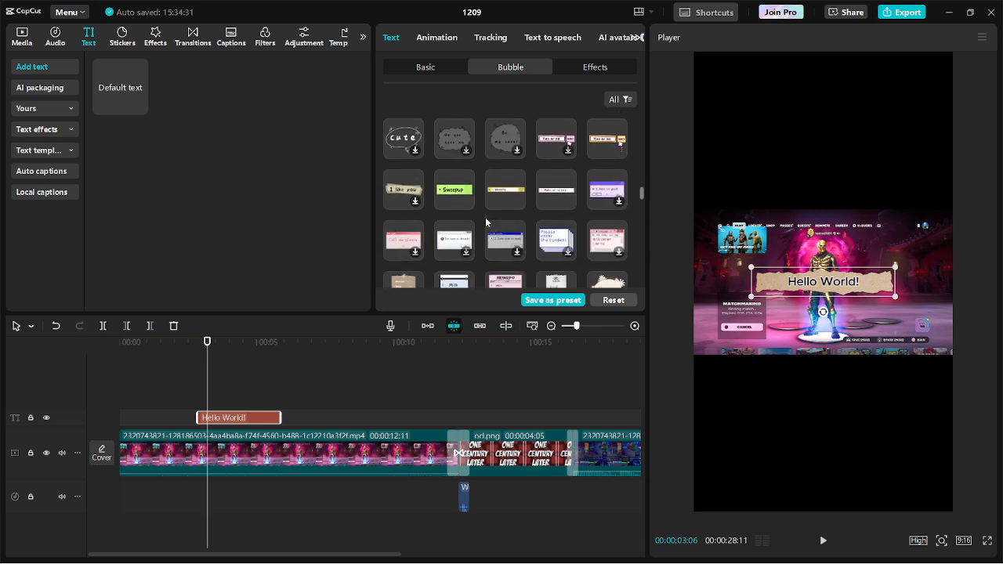
scroll(486, 222, down, 2)
scroll(486, 223, down, 2)
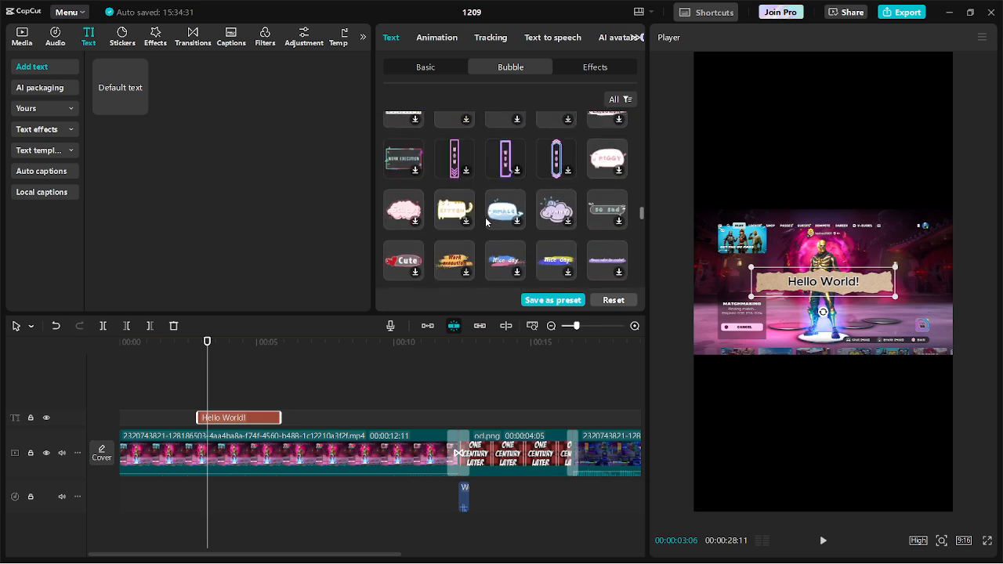
click(396, 220)
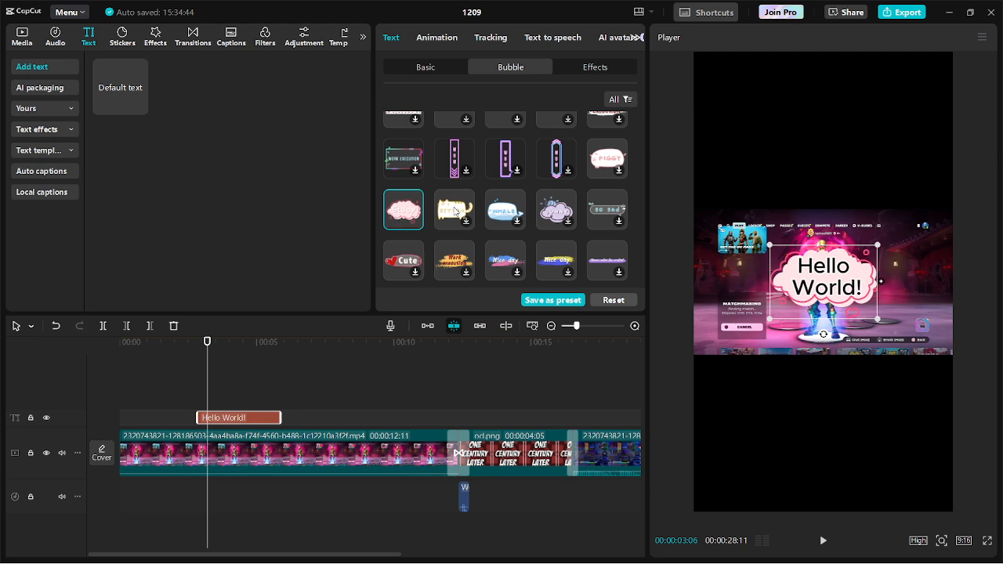
click(460, 206)
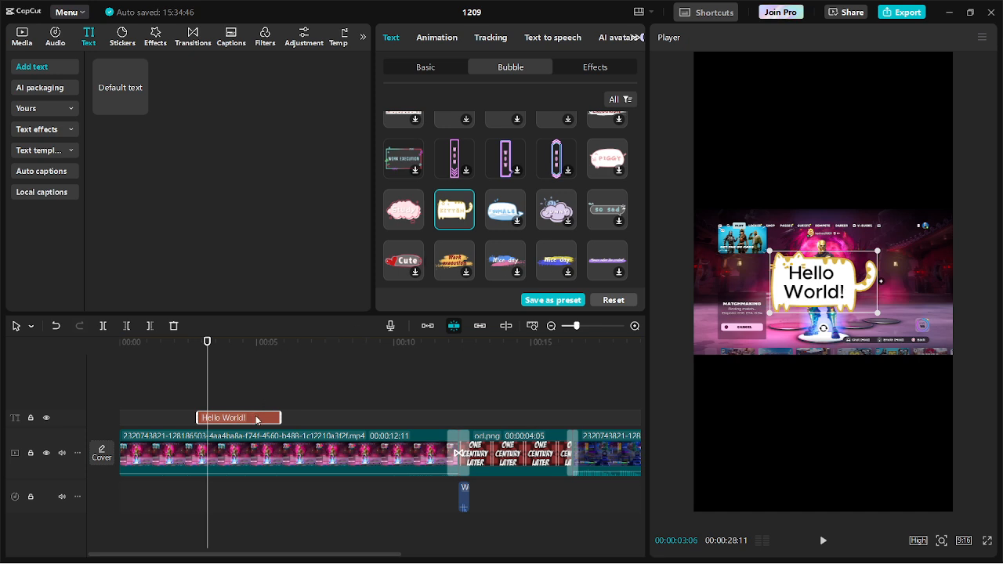
- Move the Hello World! text clip to the very start of the timeline
drag(256, 420, 202, 422)
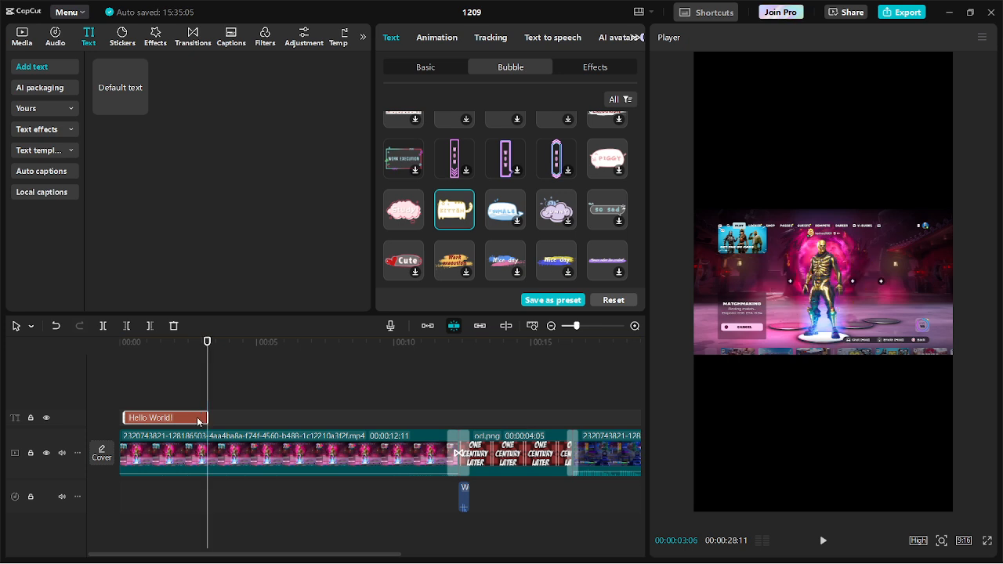
click(436, 37)
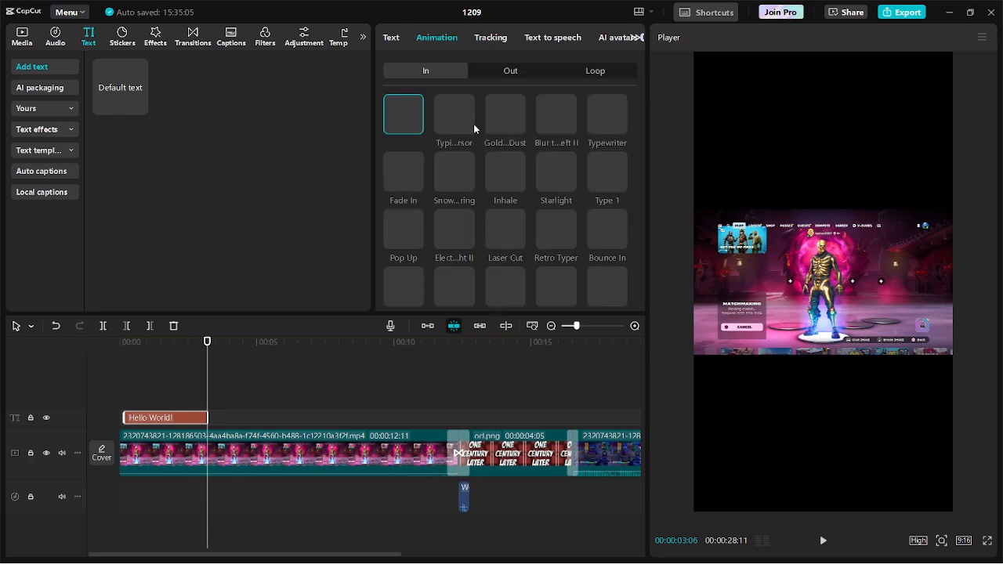
click(392, 38)
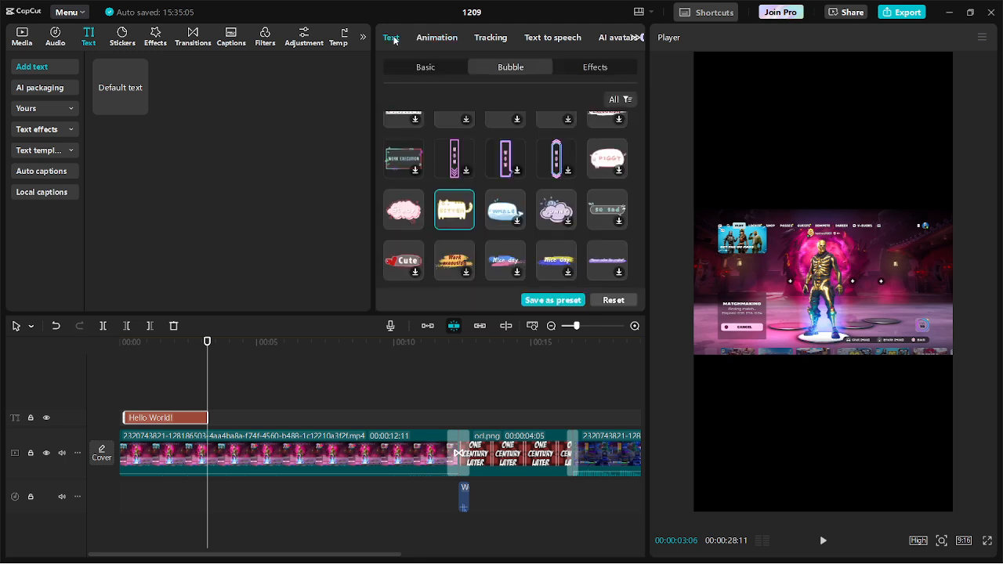
scroll(522, 156, up, 5)
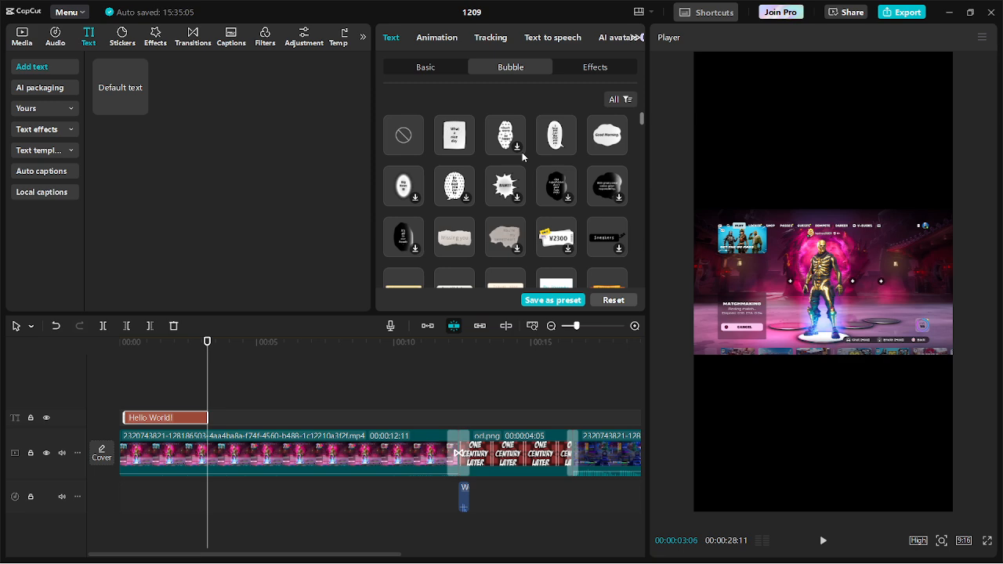
click(439, 64)
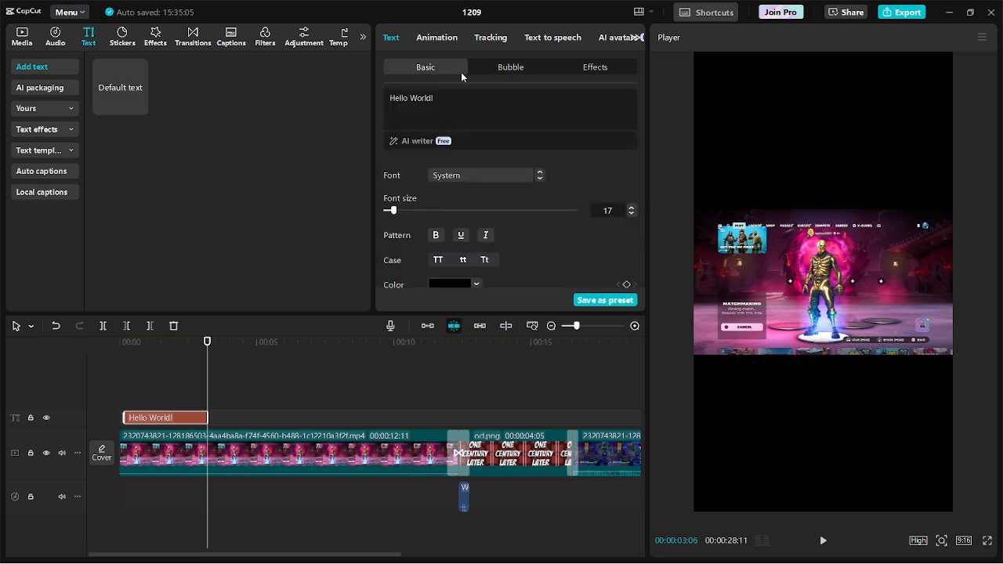
scroll(581, 240, down, 3)
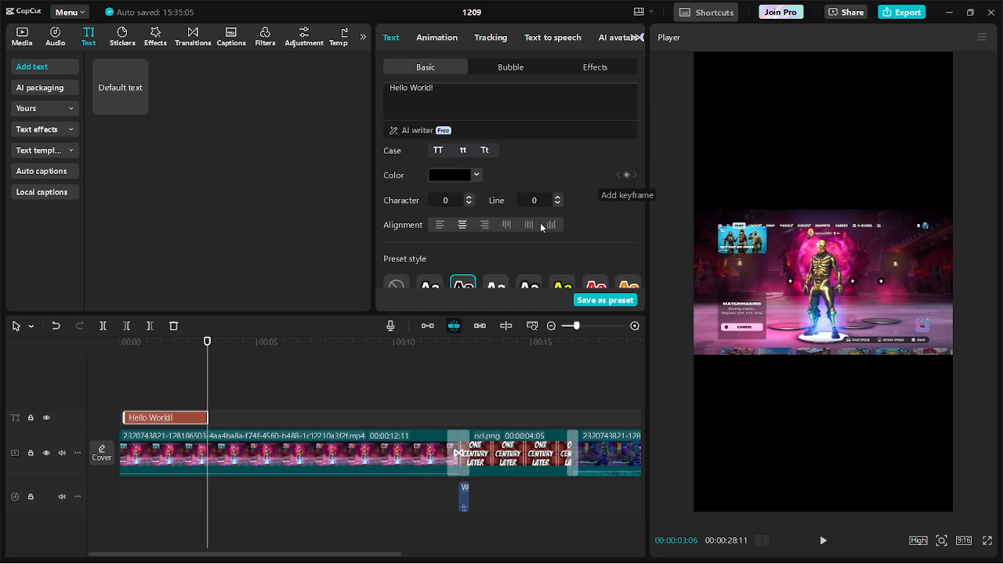
drag(205, 382, 125, 376)
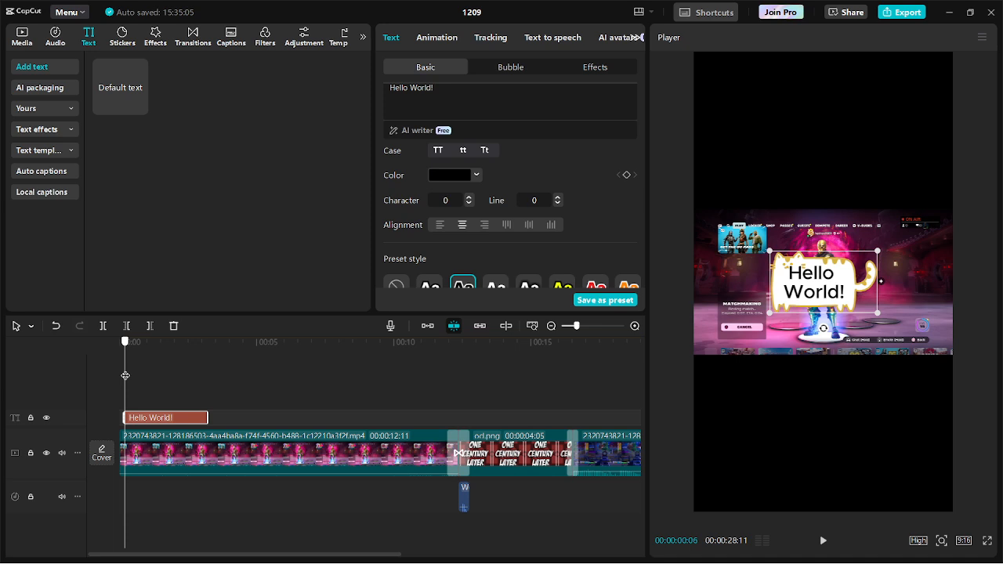
drag(160, 415, 104, 391)
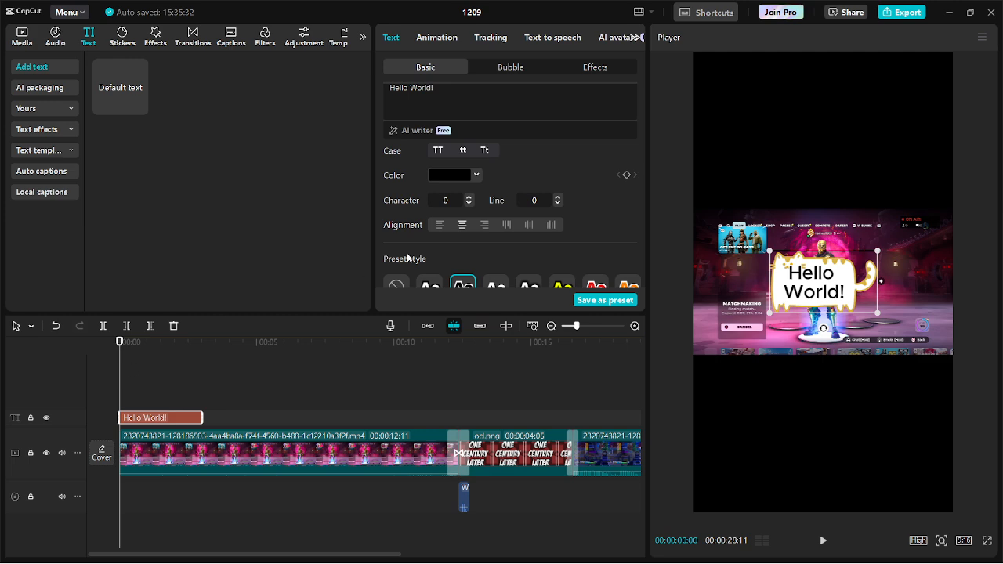
- Add a color keyframe at the start of the Hello World! text and show the clip's keyframe rows on the timeline
click(626, 176)
right_click(155, 420)
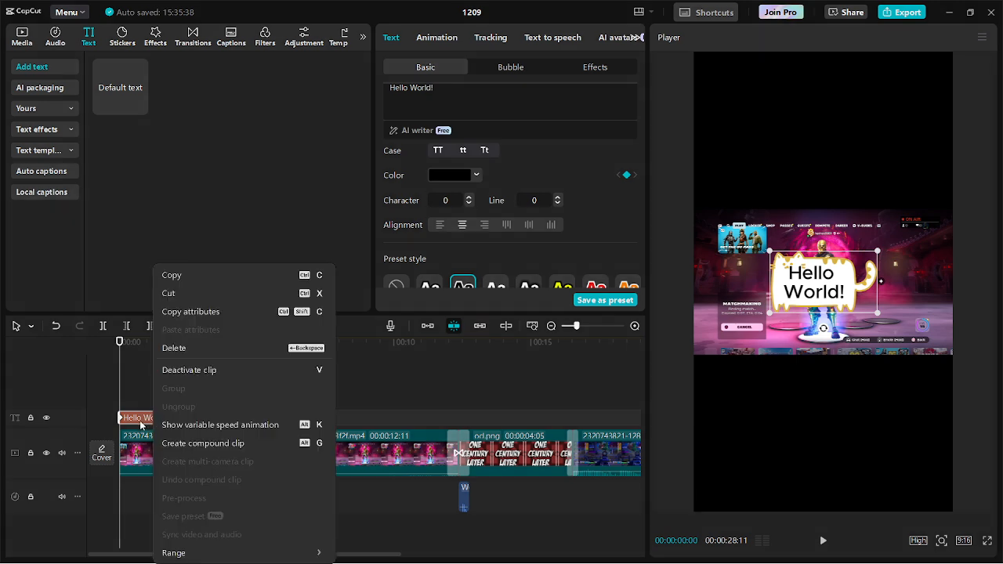
click(188, 424)
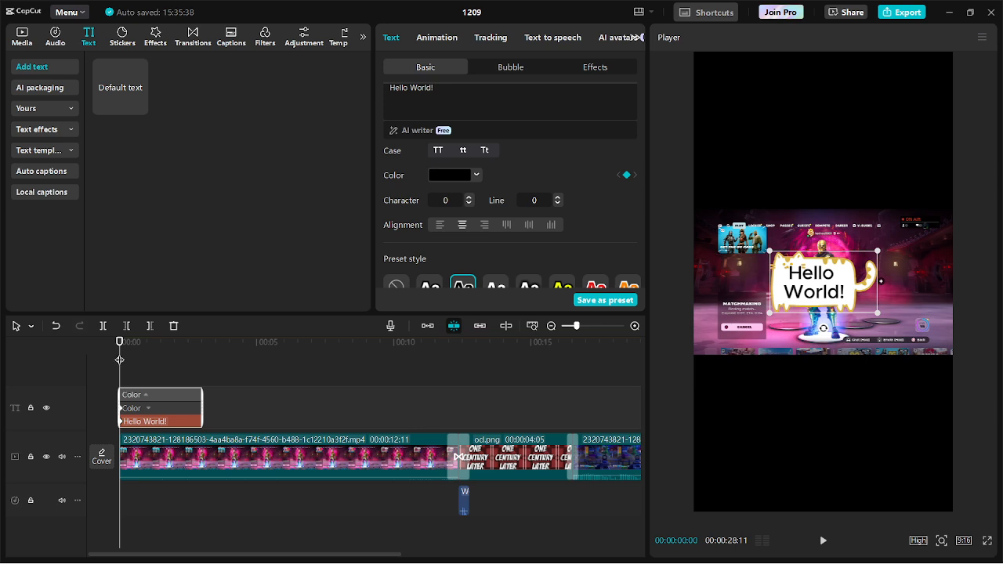
- Change the text color to red at 00:00:01:11 so that a second color keyframe is set there
drag(119, 360, 156, 363)
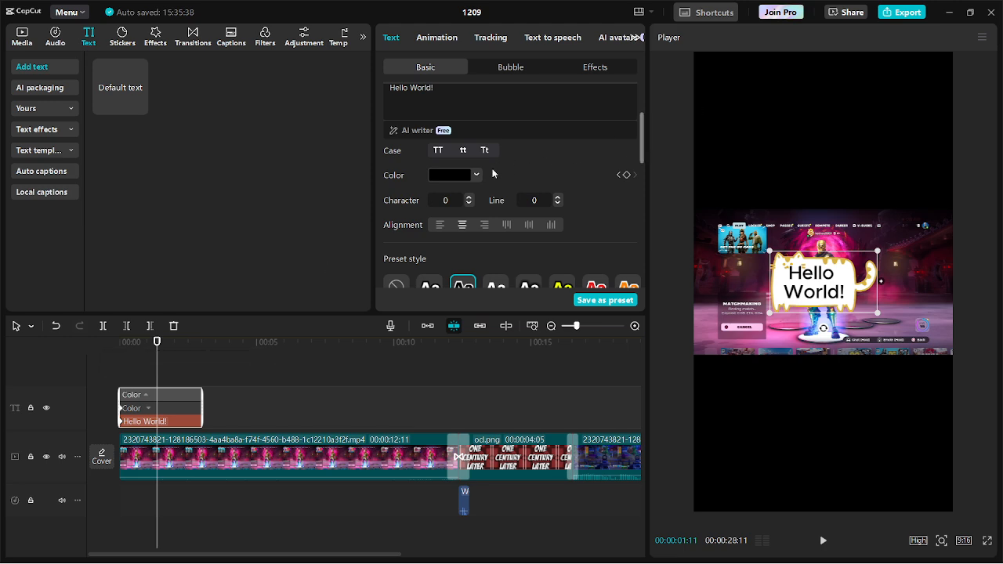
click(459, 179)
click(459, 178)
click(447, 177)
drag(494, 213, 558, 210)
click(595, 201)
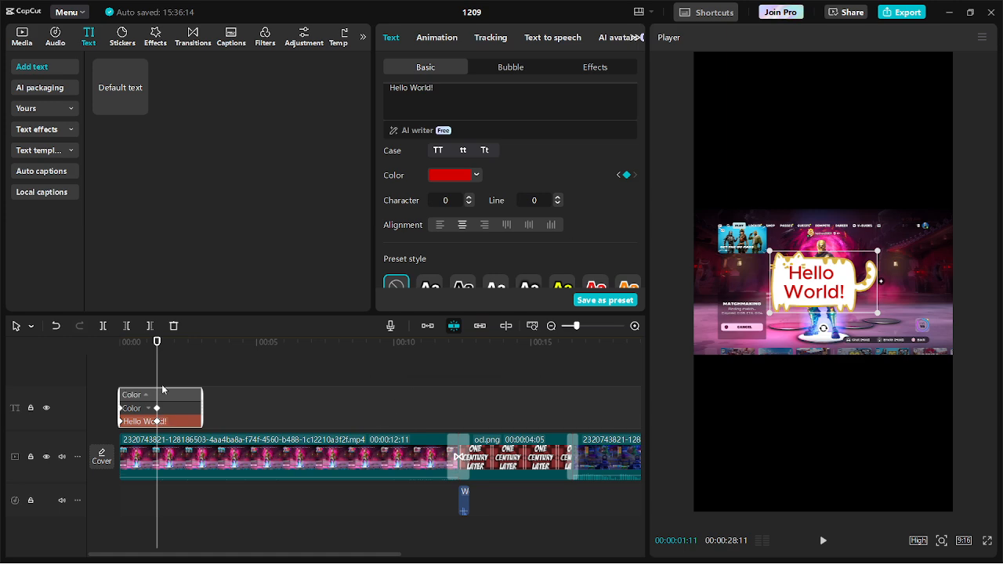
- Collapse the Color keyframe row of the text clip on the timeline and expand it again
mouse_move(155, 365)
mouse_down()
mouse_move(105, 361)
mouse_move(159, 368)
mouse_up()
scroll(175, 421, up, 4)
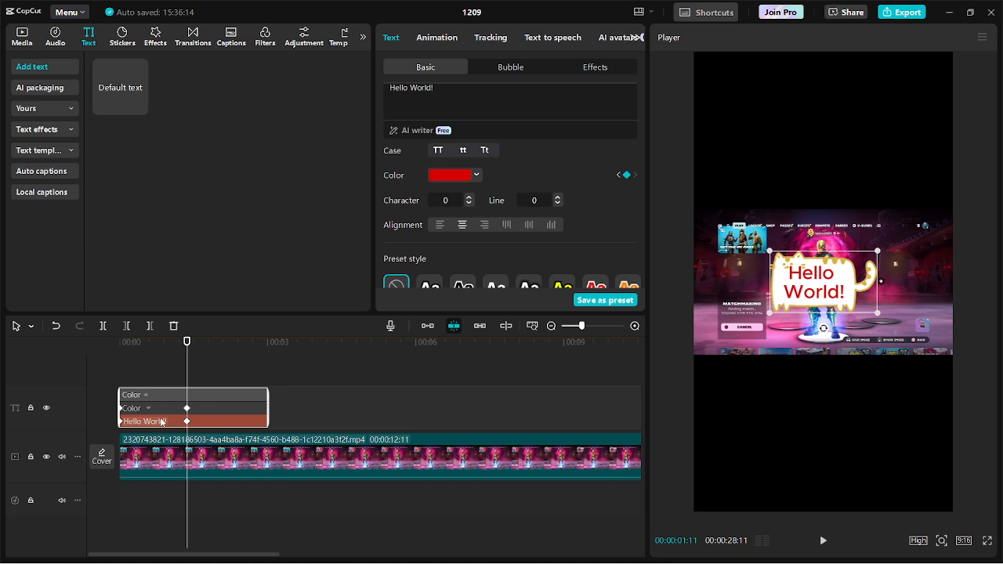
click(142, 395)
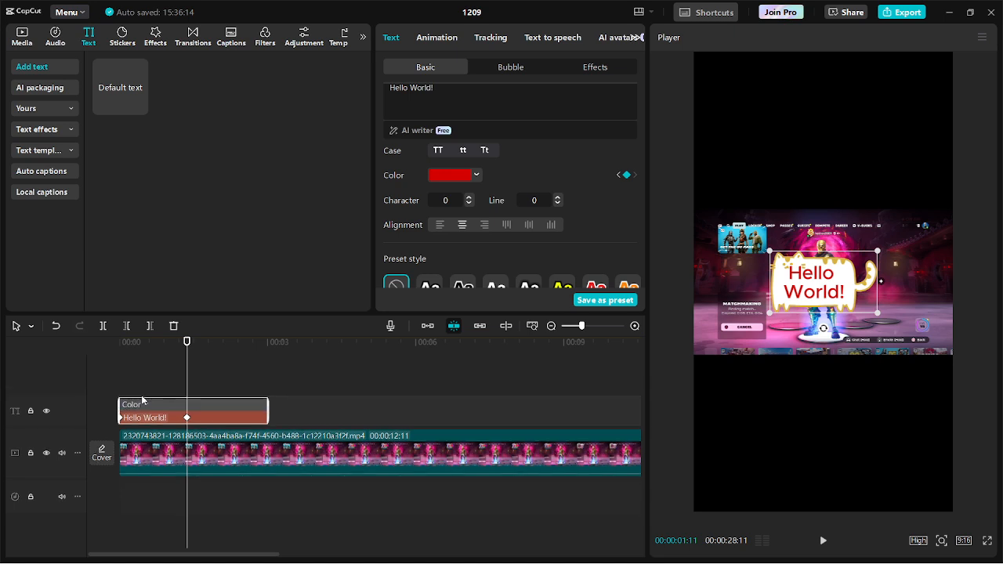
click(147, 405)
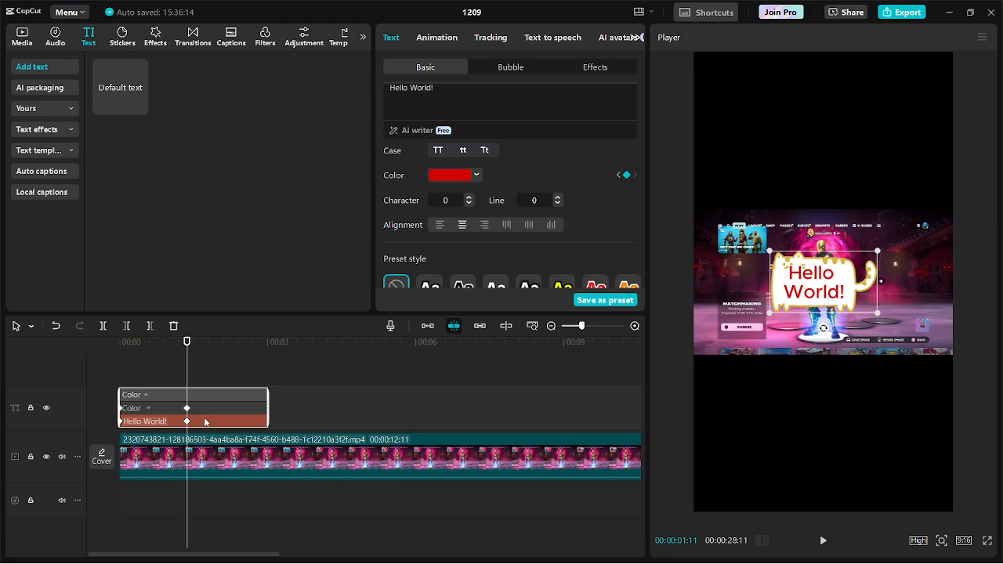
- Add a scale keyframe to the Hello World! text at 00:00:01:11 and enlarge the timeline area
scroll(454, 178, up, 3)
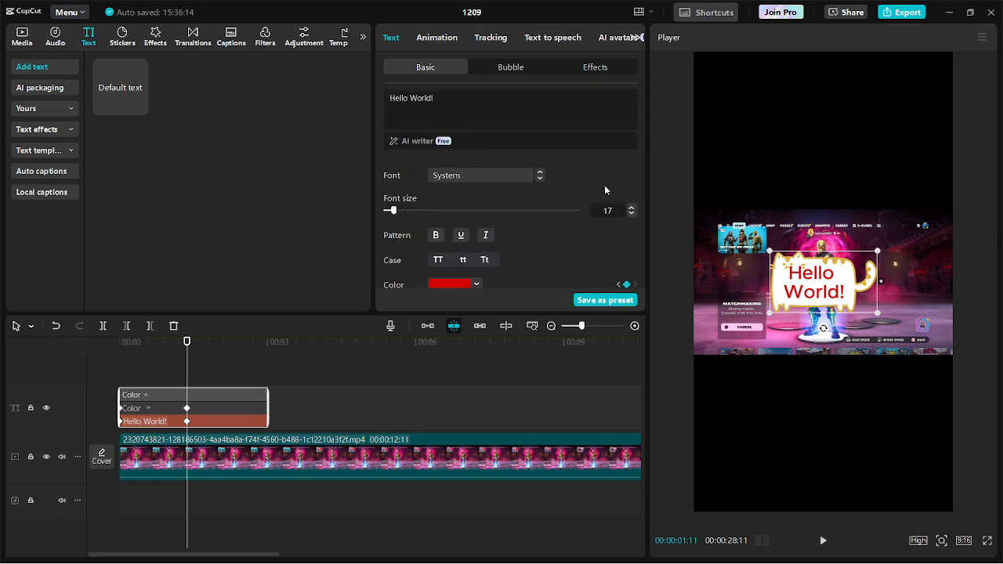
scroll(538, 225, down, 1)
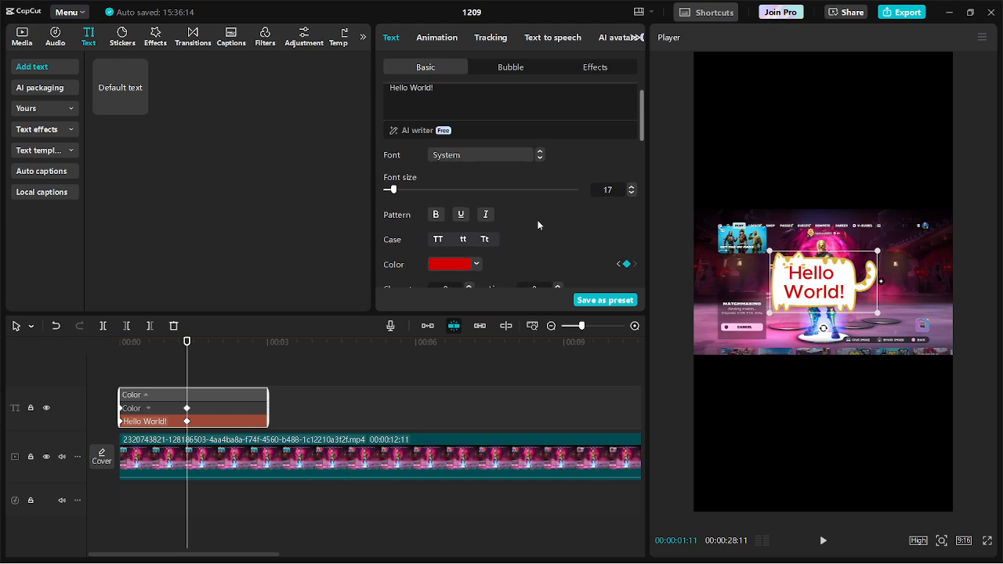
scroll(538, 225, down, 4)
scroll(537, 225, up, 2)
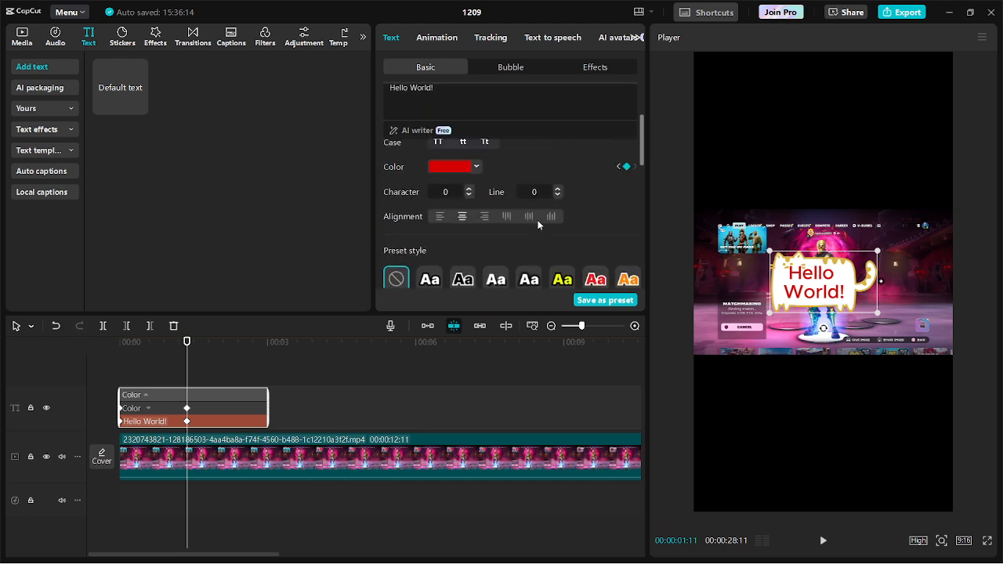
scroll(538, 225, down, 2)
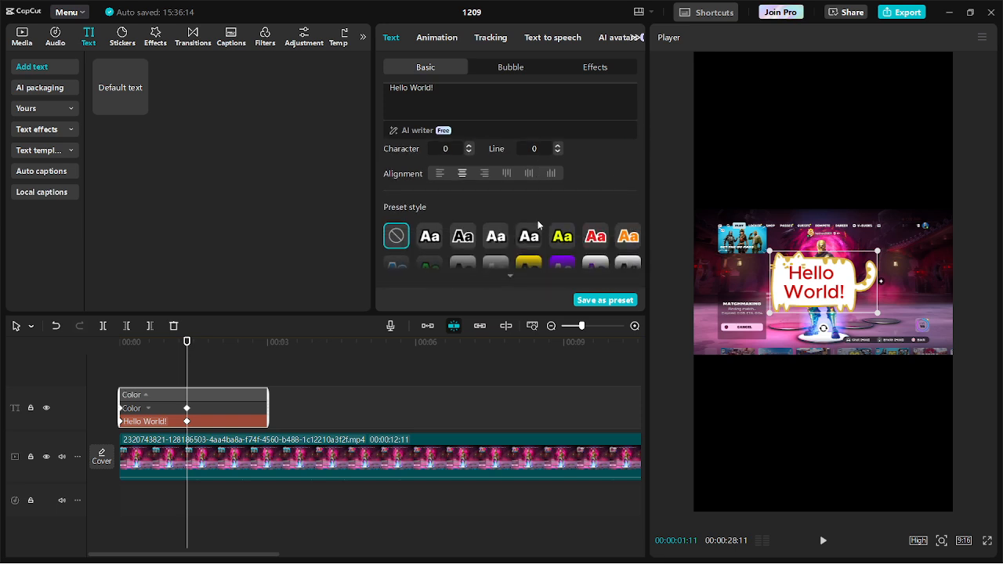
scroll(538, 225, down, 5)
scroll(538, 225, down, 1)
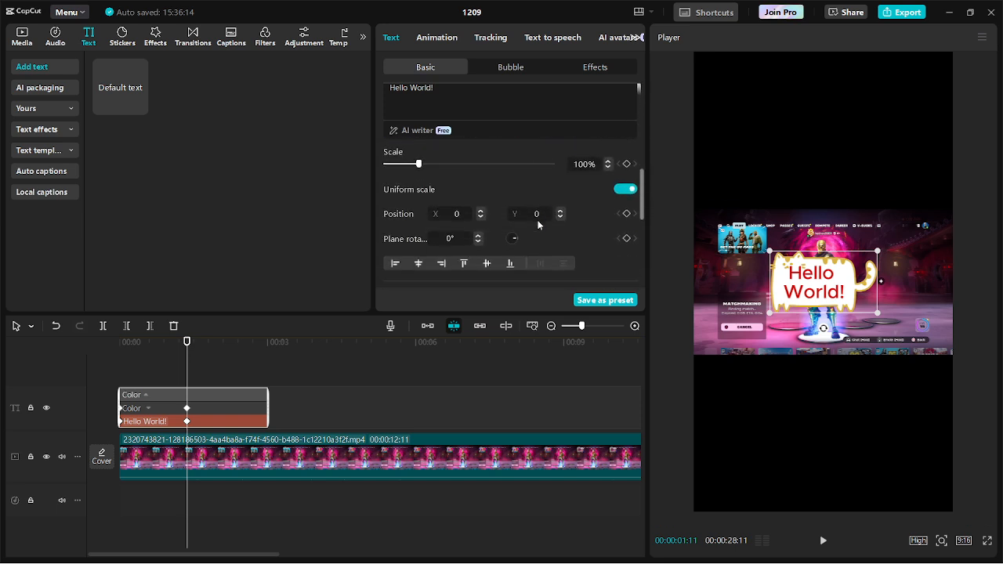
scroll(538, 225, up, 1)
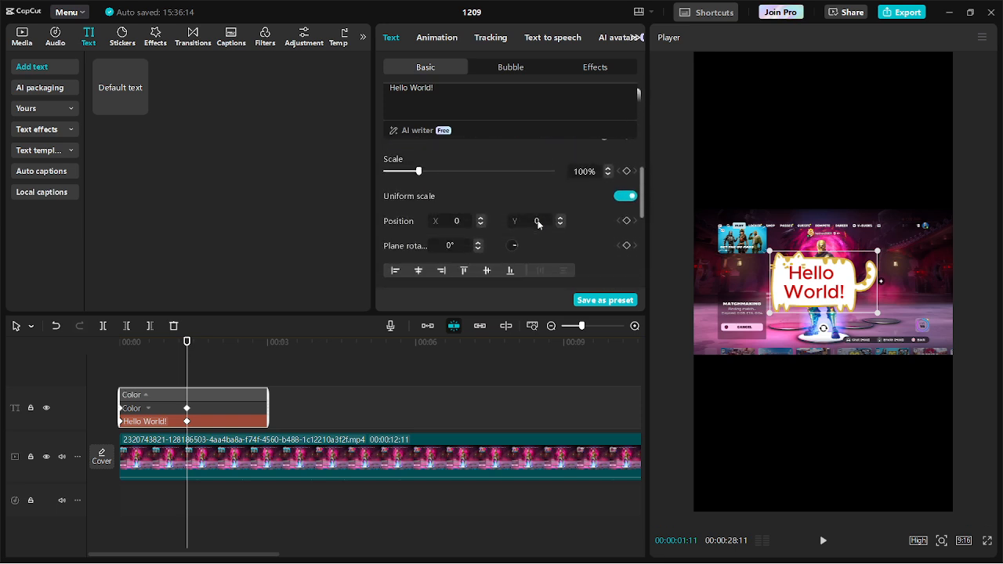
click(627, 173)
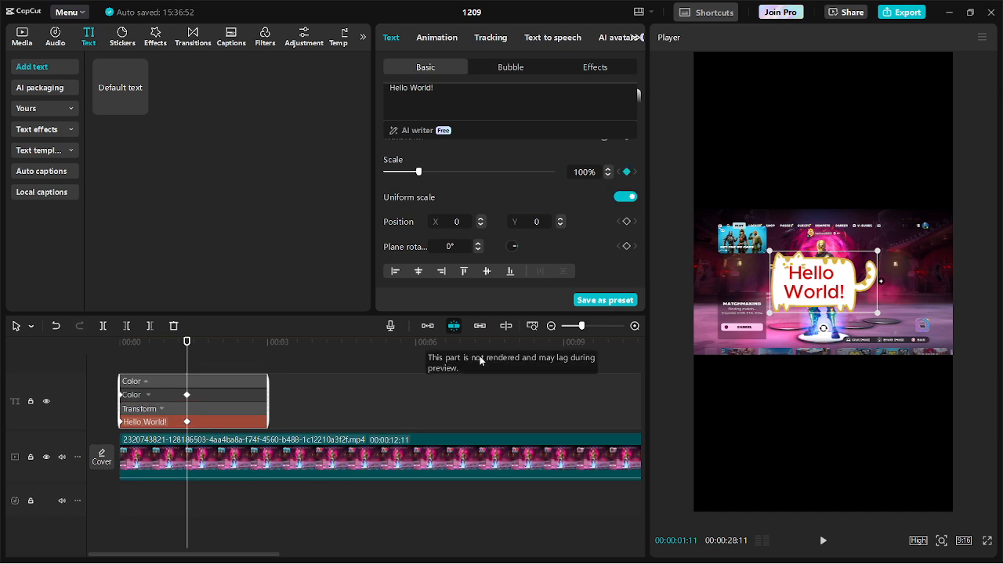
scroll(435, 366, up, 1)
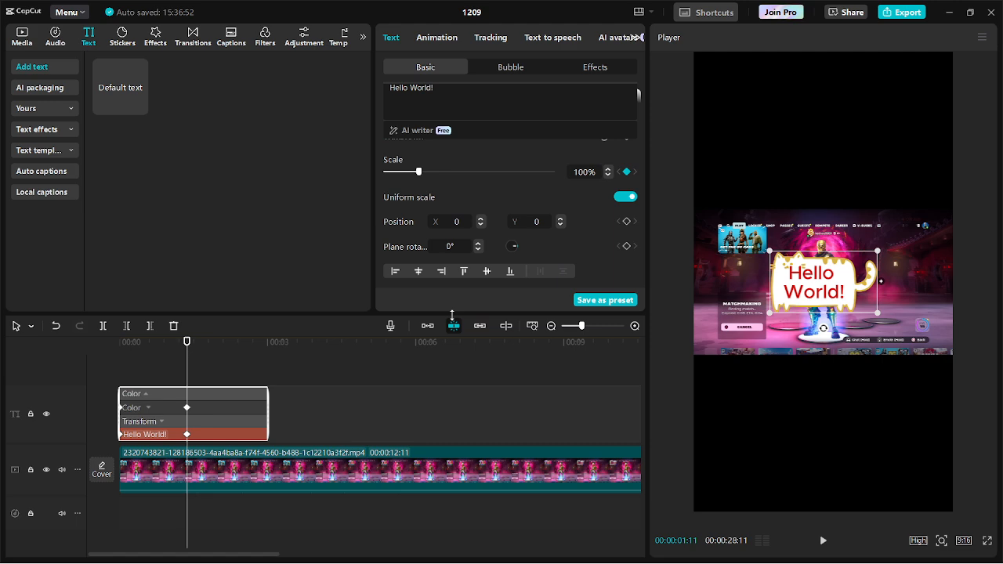
drag(451, 315, 454, 279)
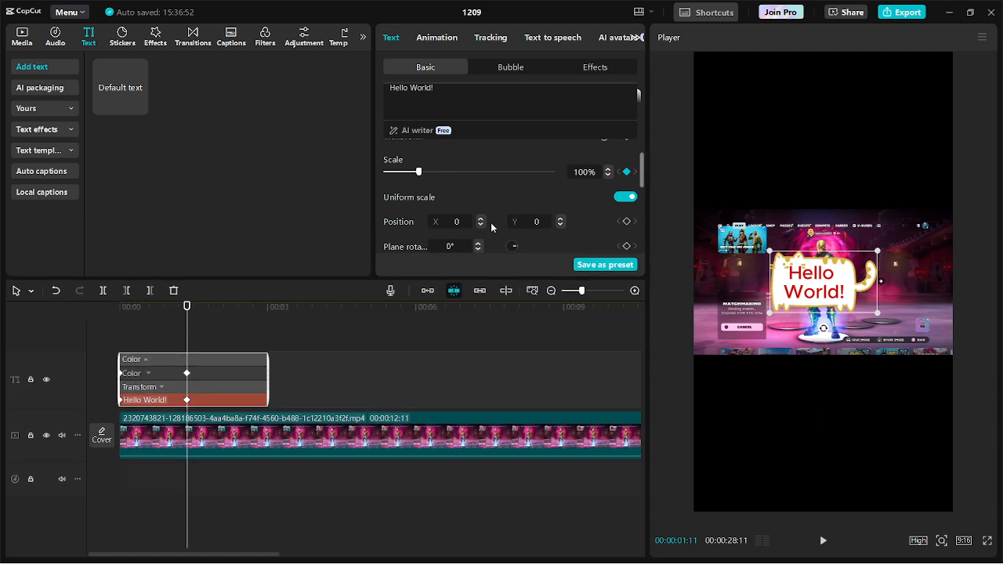
- Place the playhead at 00:00:02:12 and set the Hello World! text's stroke thickness to 51
scroll(492, 227, down, 1)
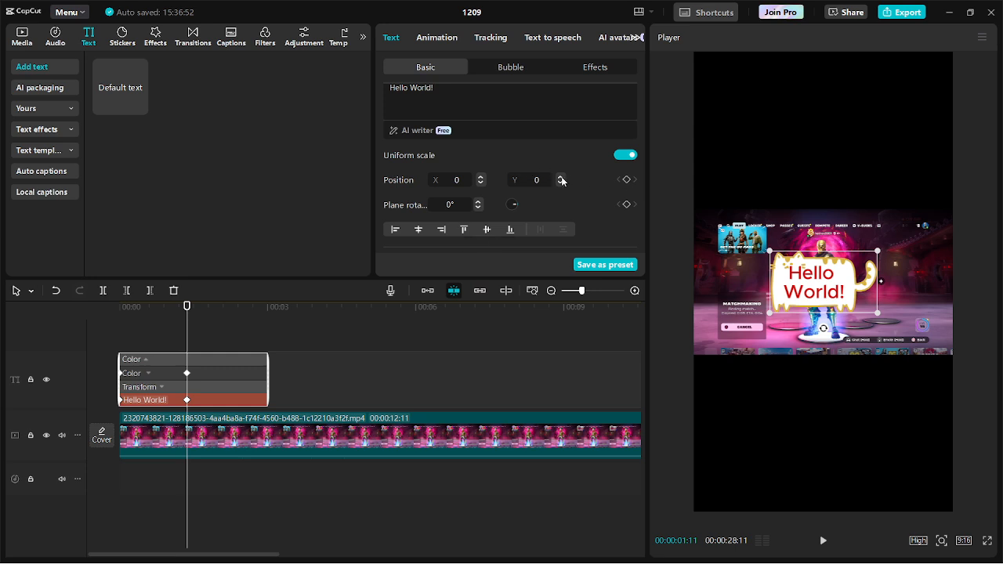
scroll(560, 180, down, 2)
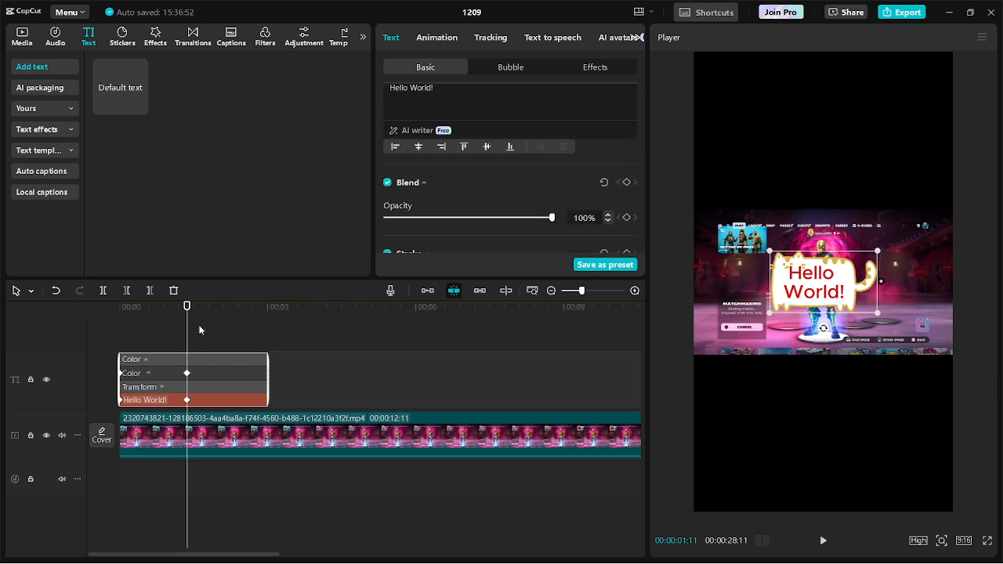
drag(190, 335, 237, 330)
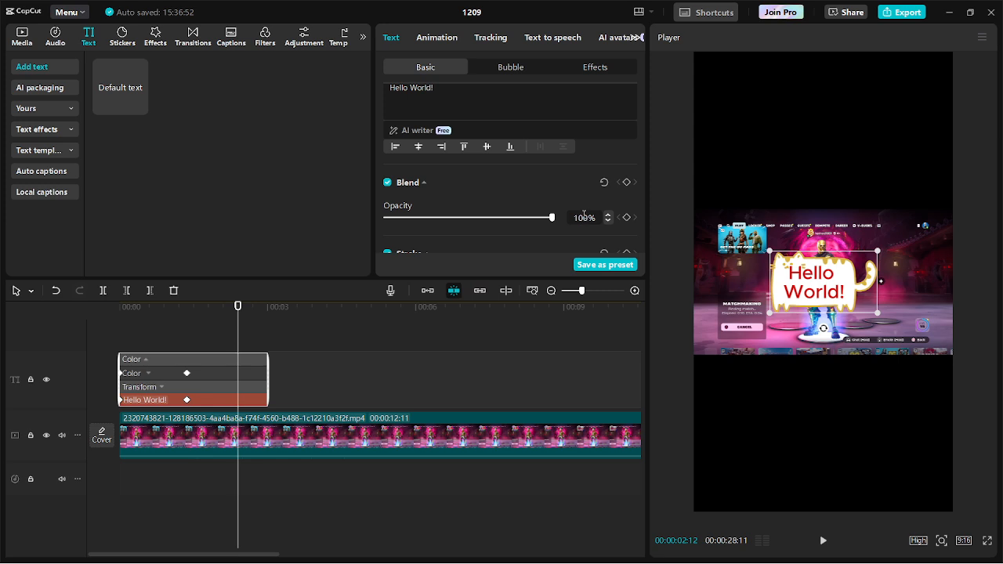
scroll(584, 211, down, 2)
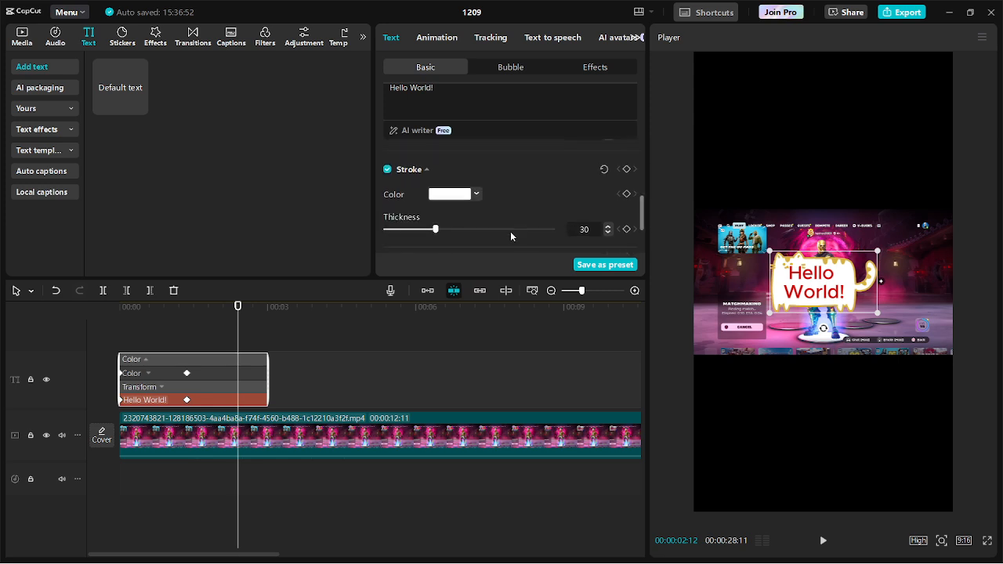
drag(437, 231, 472, 233)
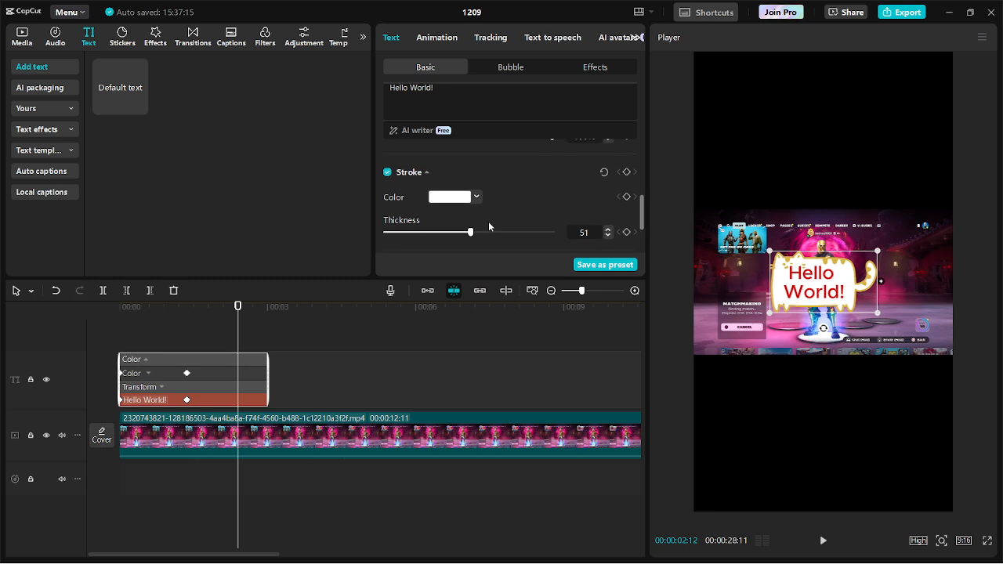
- Scale the Hello World! text to 167% at 00:00:02:12 so that another scale keyframe is set there
scroll(488, 223, down, 5)
scroll(488, 224, up, 3)
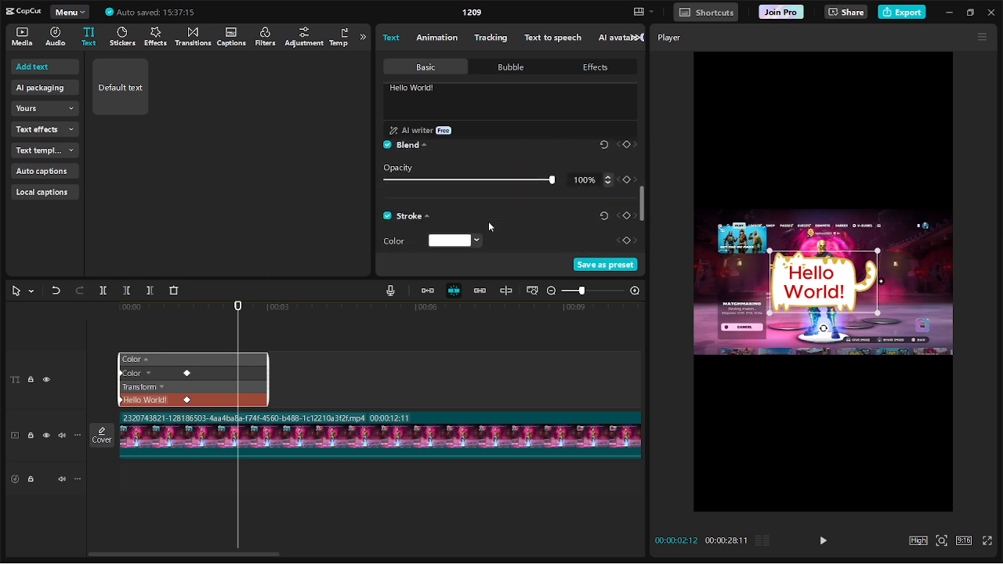
scroll(503, 183, down, 3)
scroll(503, 185, up, 3)
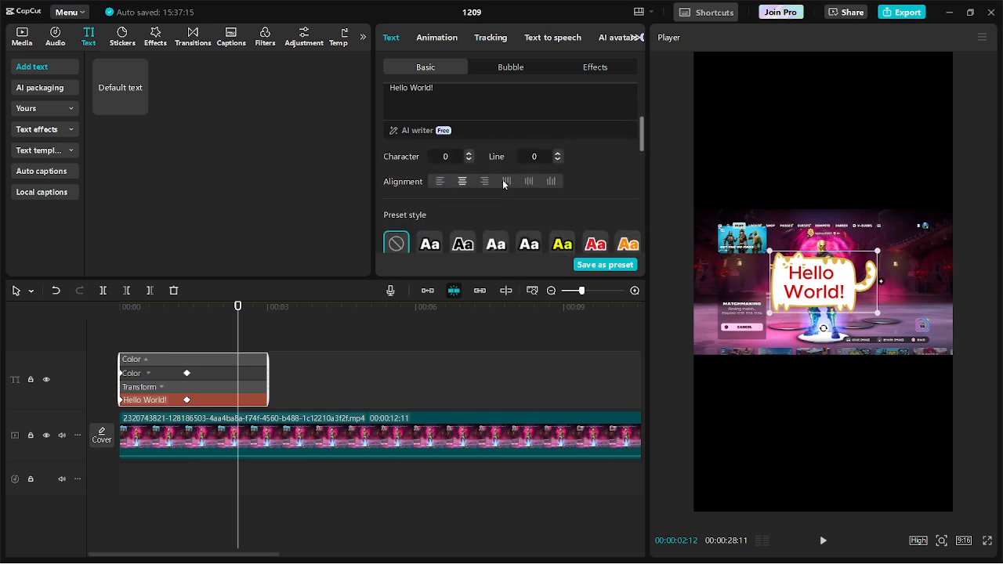
scroll(503, 185, down, 2)
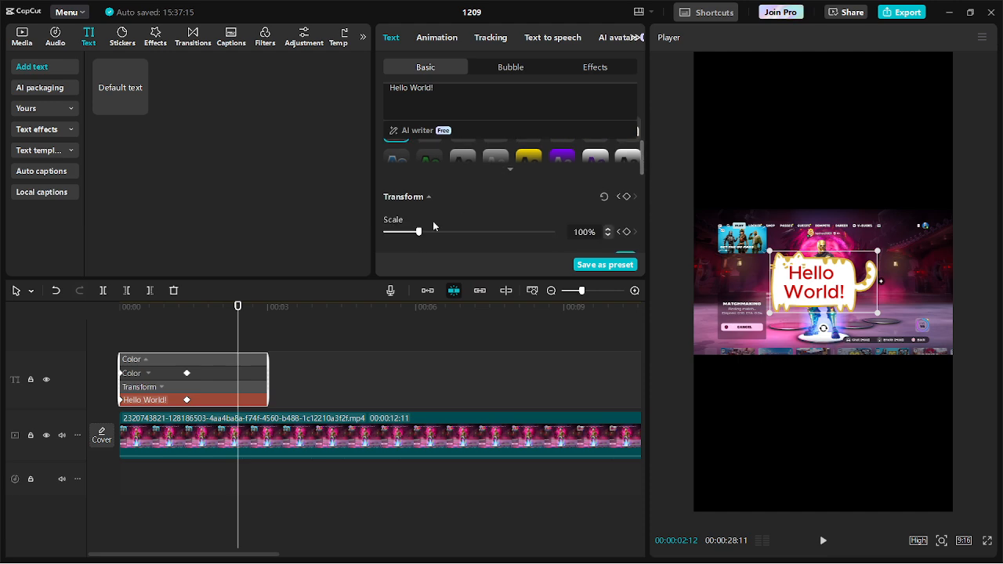
drag(419, 232, 448, 232)
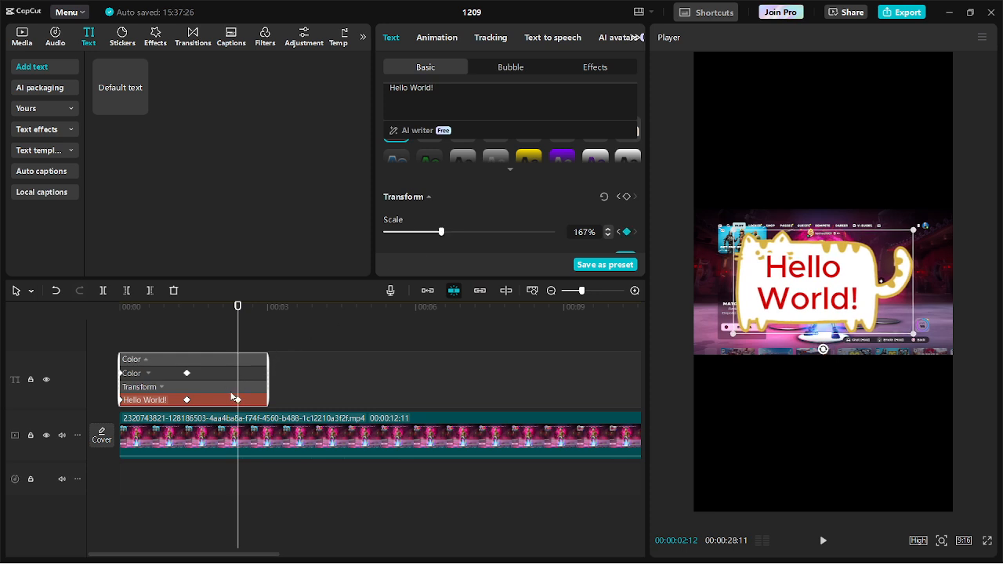
- Expand the text clip's scale curve and apply the Ease In preset curve to the scale keyframe at 00:00:01:11
click(160, 389)
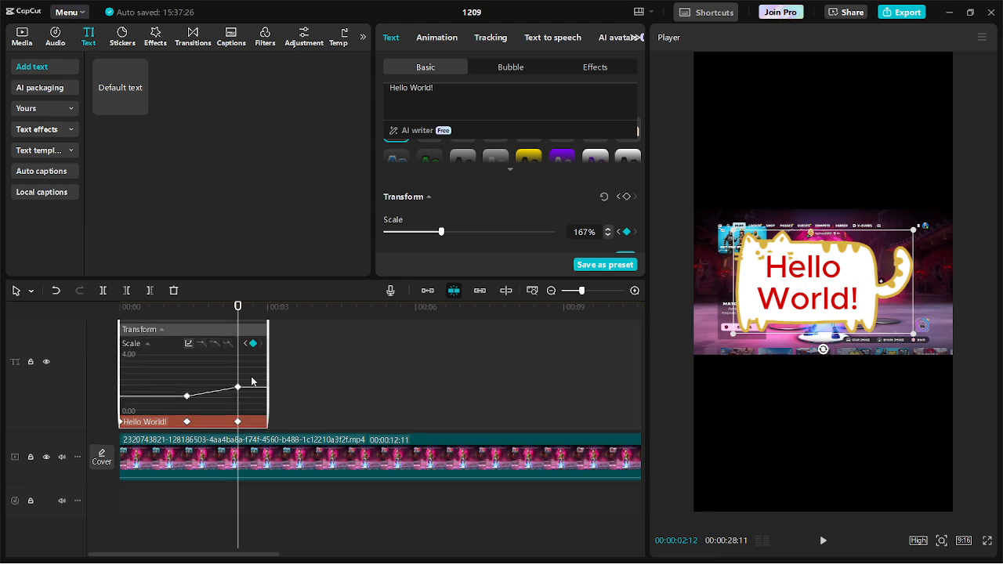
drag(252, 380, 170, 401)
click(185, 397)
click(186, 397)
scroll(199, 397, up, 3)
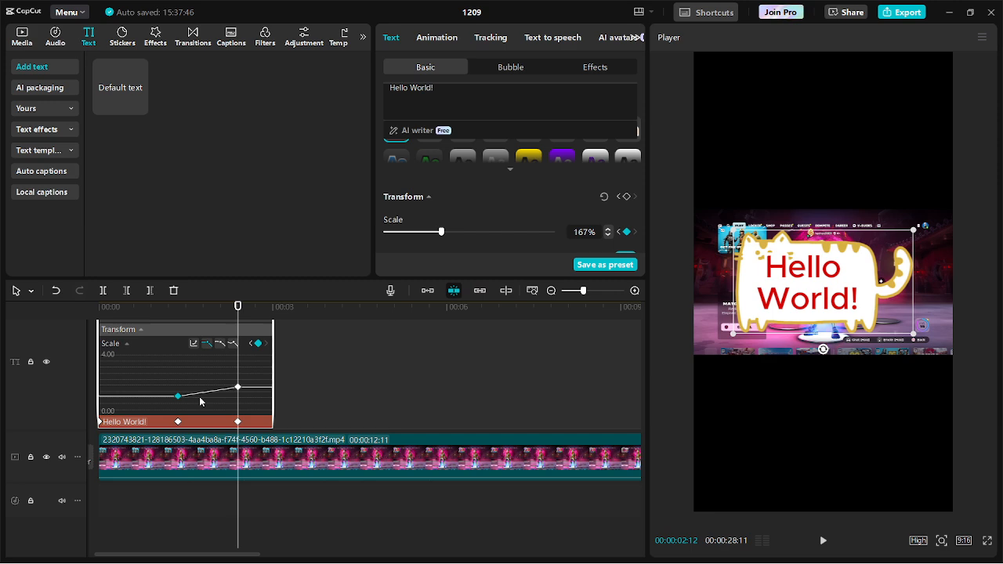
scroll(199, 396, left, 3)
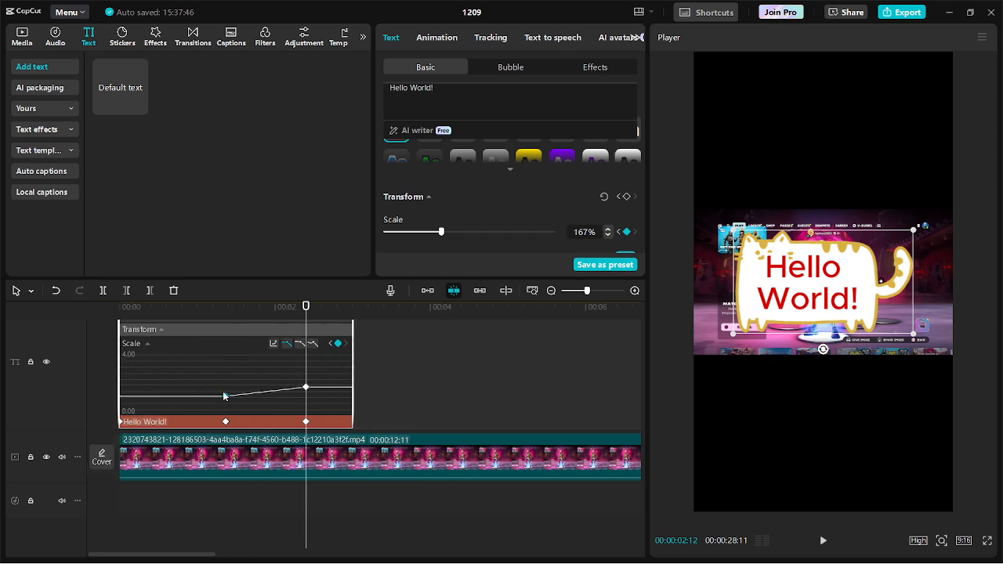
scroll(260, 325, up, 1)
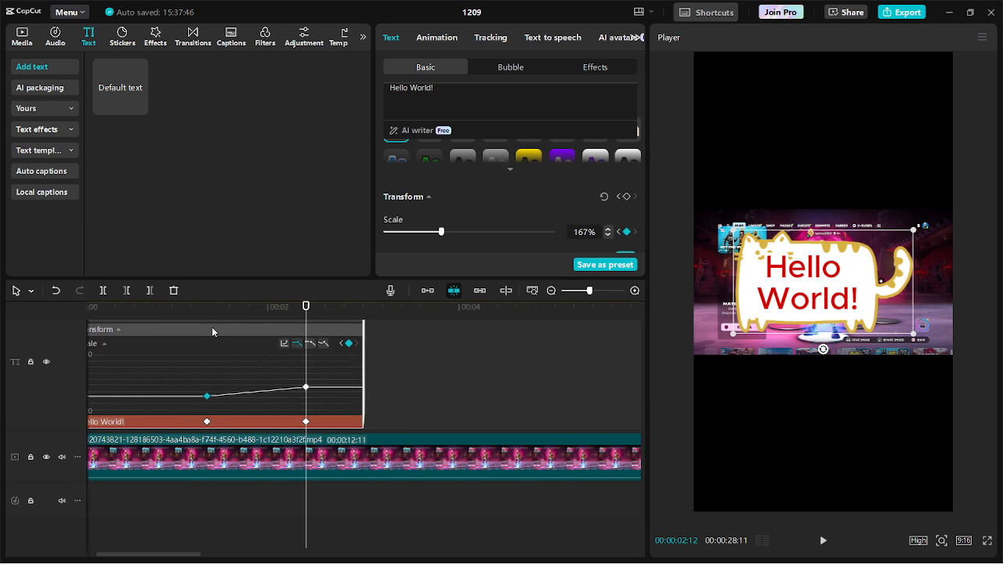
drag(211, 314, 207, 314)
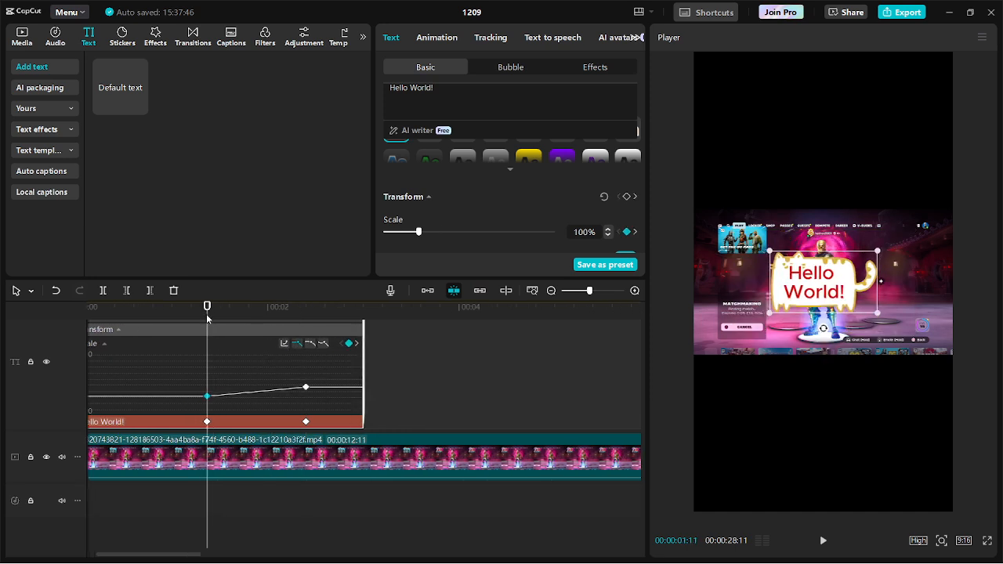
click(285, 344)
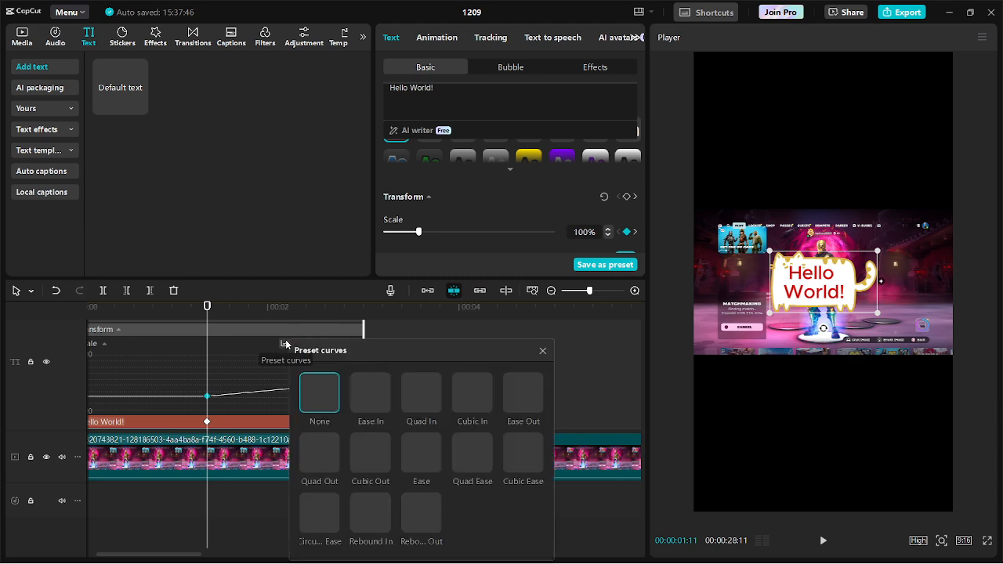
click(370, 405)
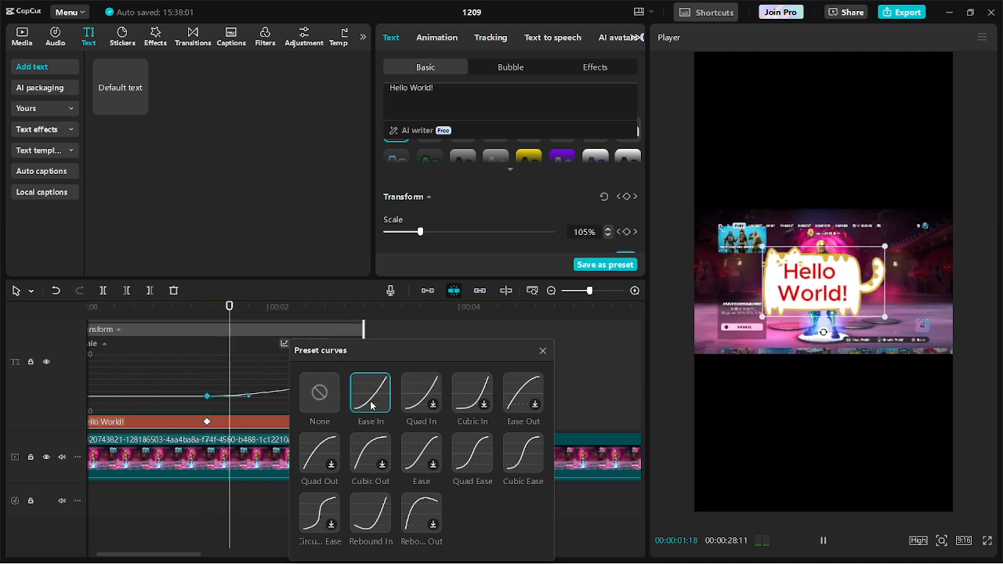
click(542, 350)
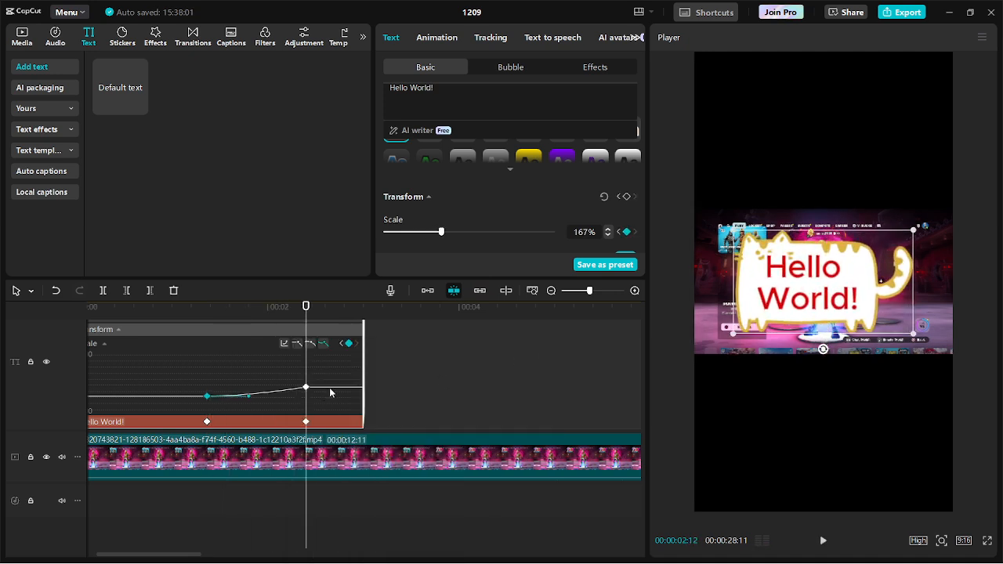
- Change the preset curve of the text's scale animation to Ease Out
click(283, 344)
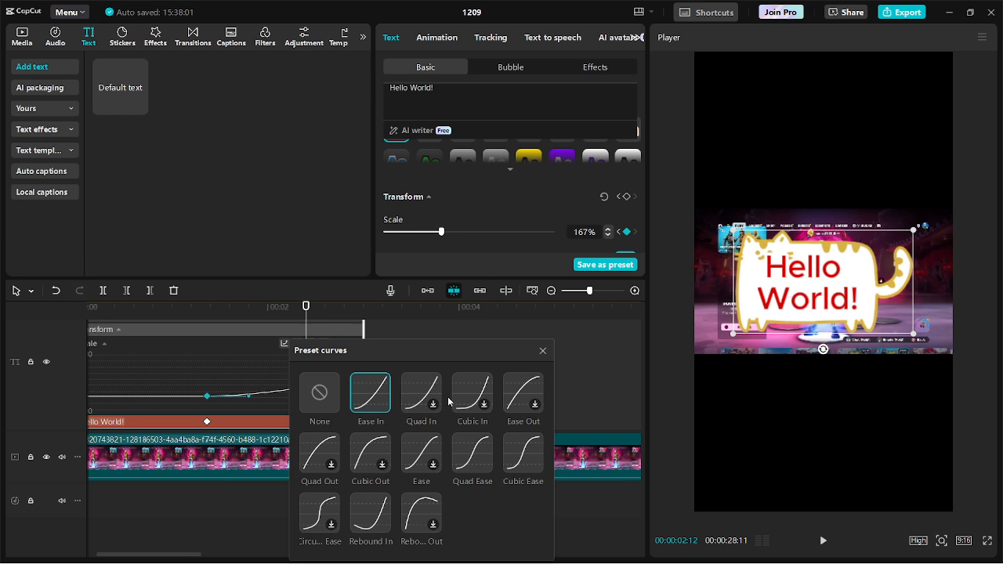
click(521, 409)
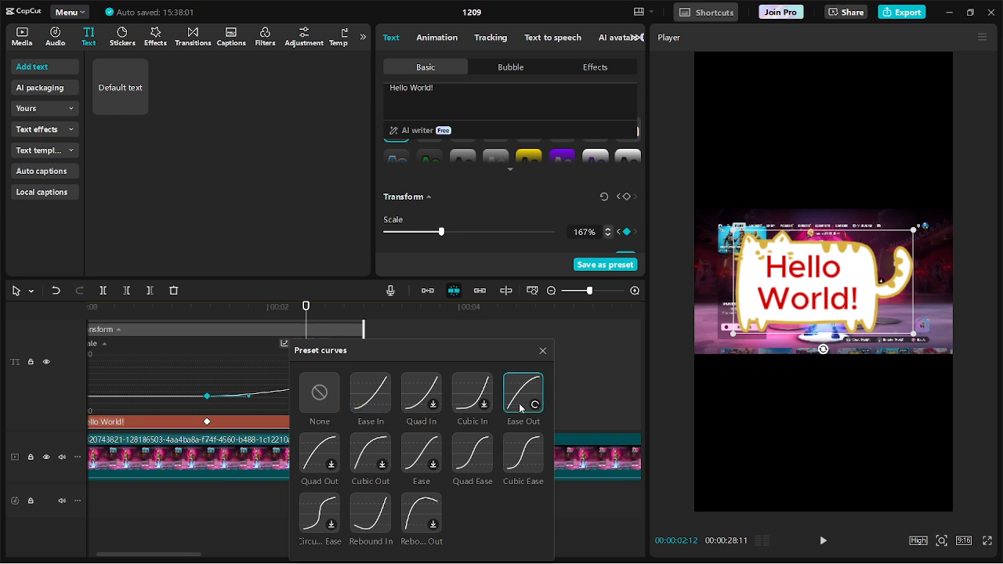
click(542, 351)
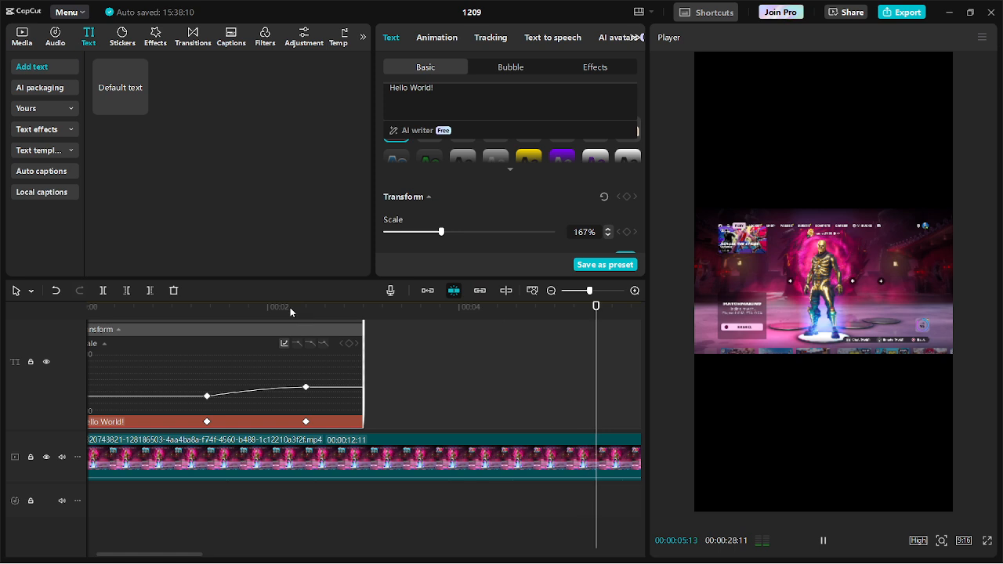
- Return the playhead to the scale keyframe at 00:00:01:11 and give its animation the Ease In preset curve again
click(290, 307)
drag(289, 311, 206, 337)
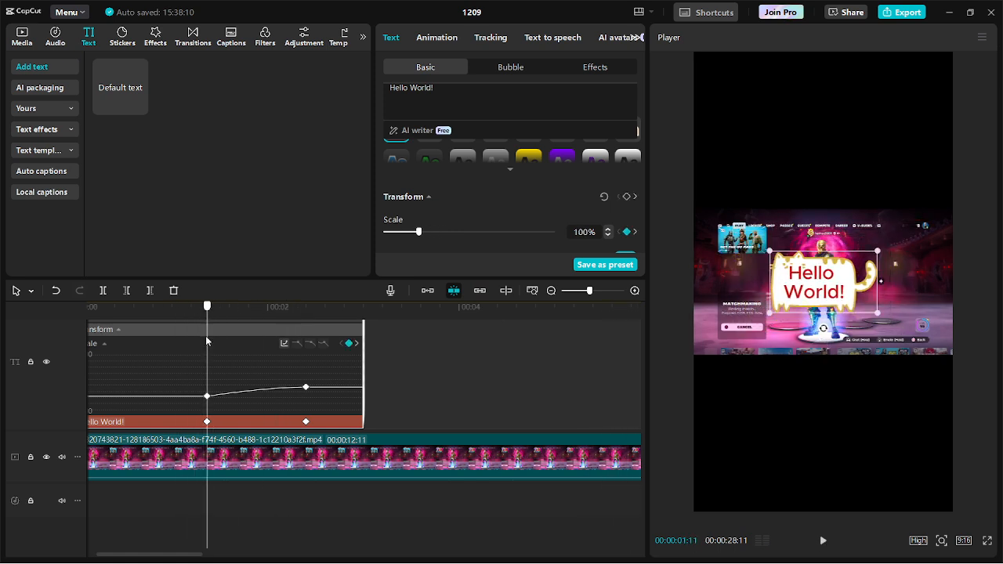
click(207, 395)
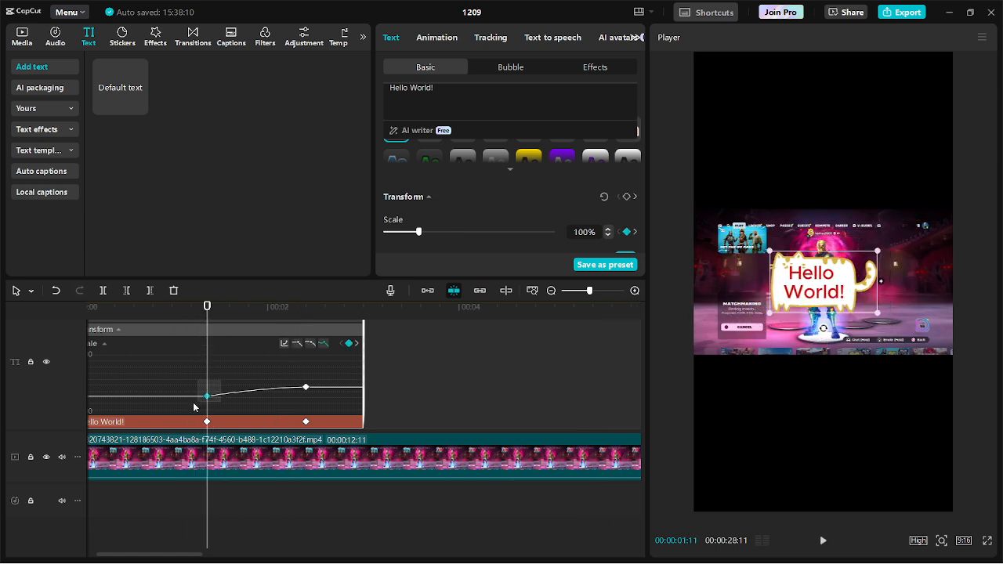
click(284, 344)
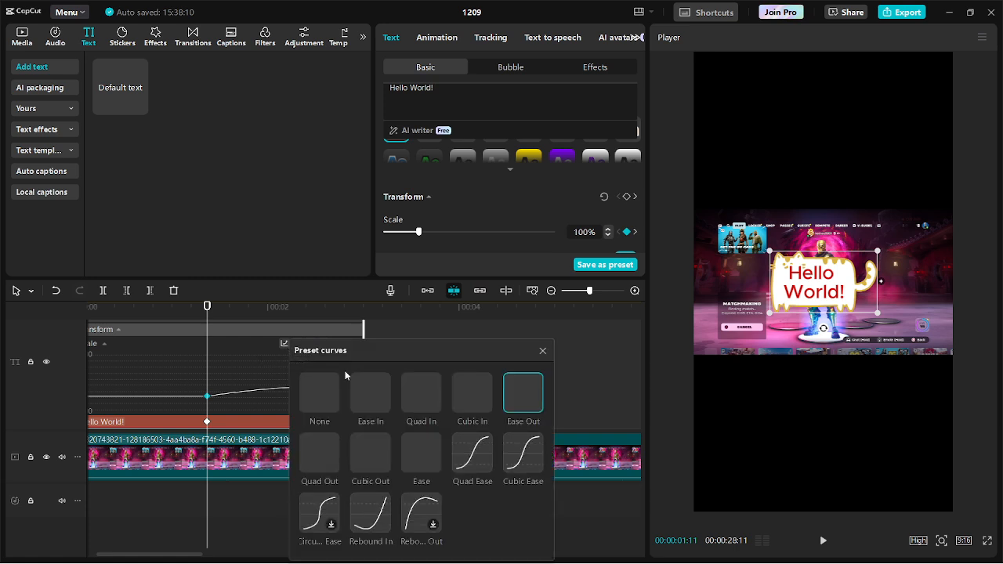
click(374, 409)
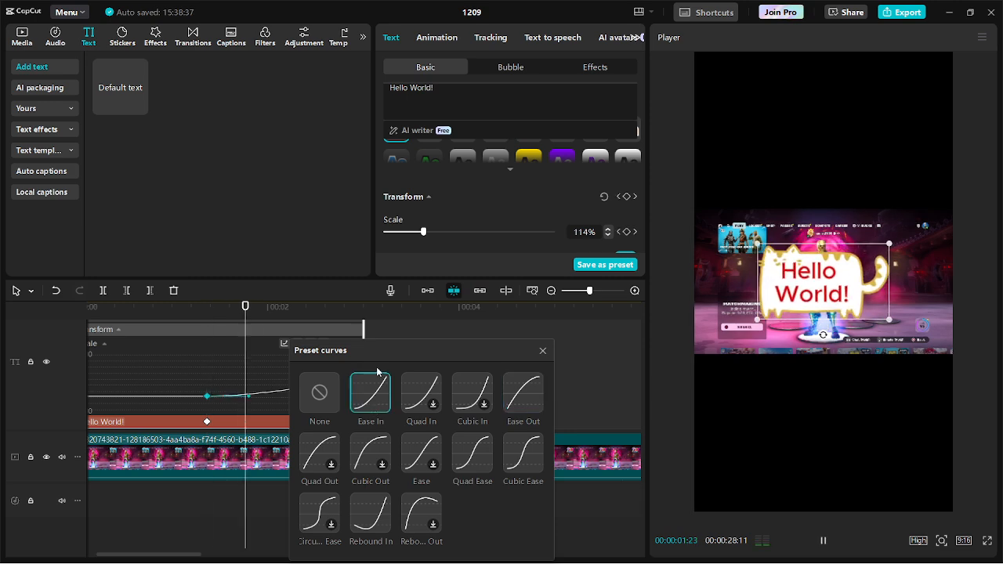
drag(394, 340, 481, 321)
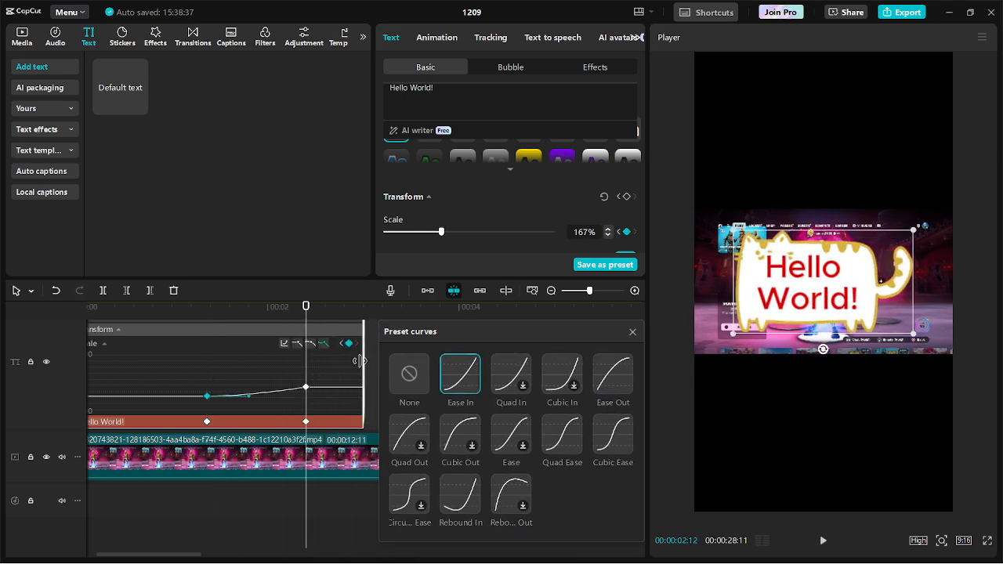
- Smooth the scale curve at the 00:00:02:12 keyframe with the Ease preset curve and close the preset curves
click(305, 387)
click(315, 344)
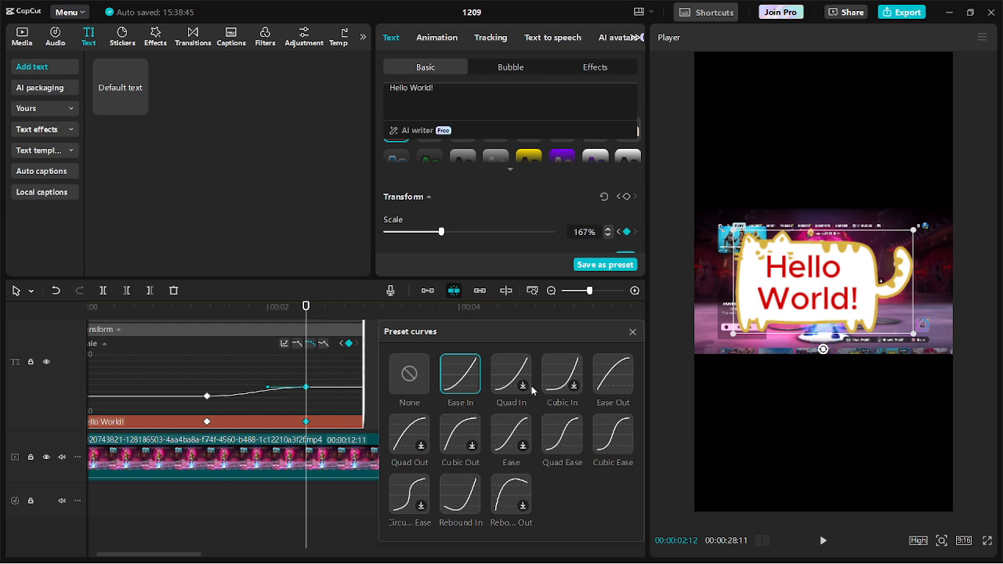
click(514, 435)
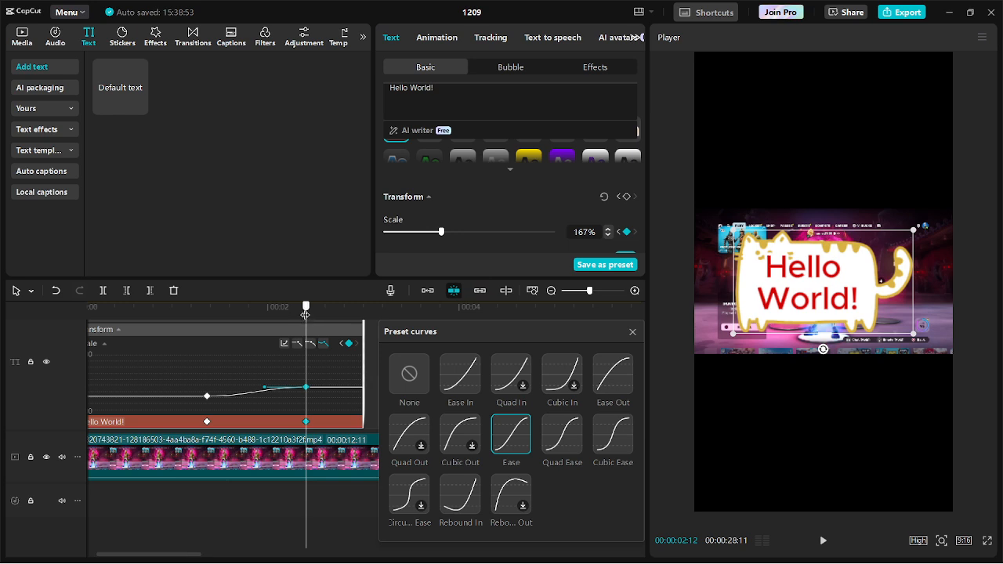
drag(306, 312, 213, 336)
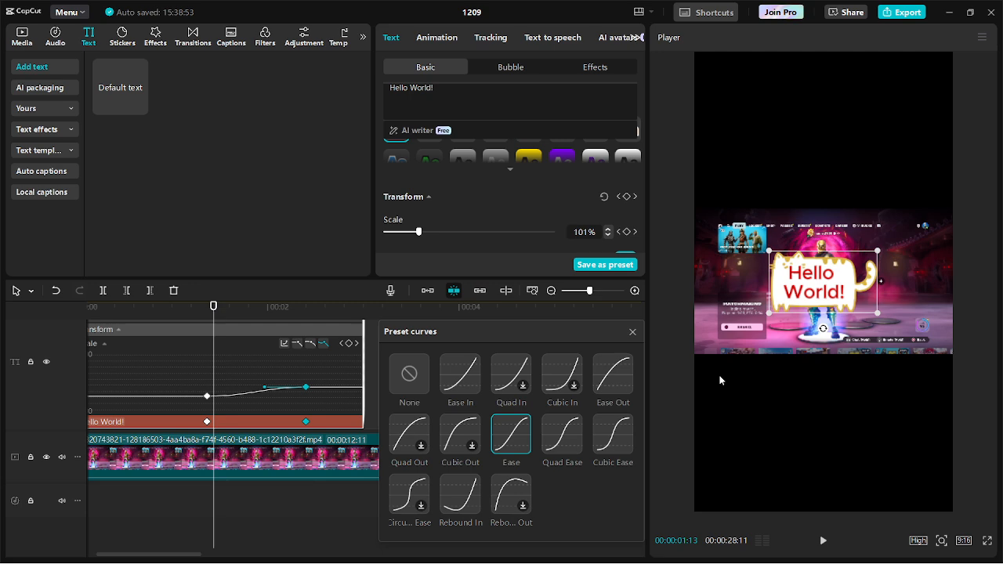
click(633, 332)
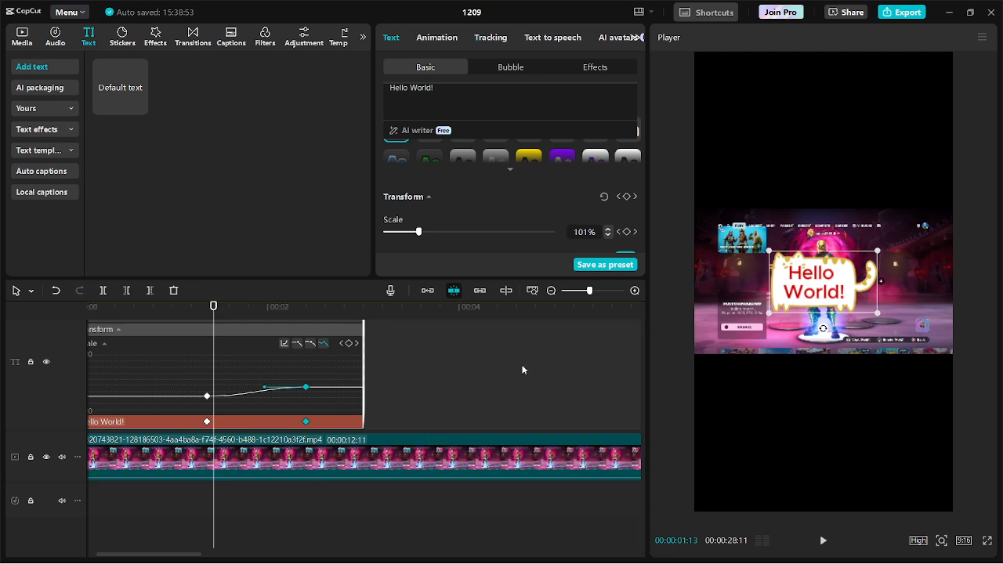
- Select all clips on the main video track and scale them up to 249%
scroll(408, 383, down, 2)
scroll(407, 378, down, 4)
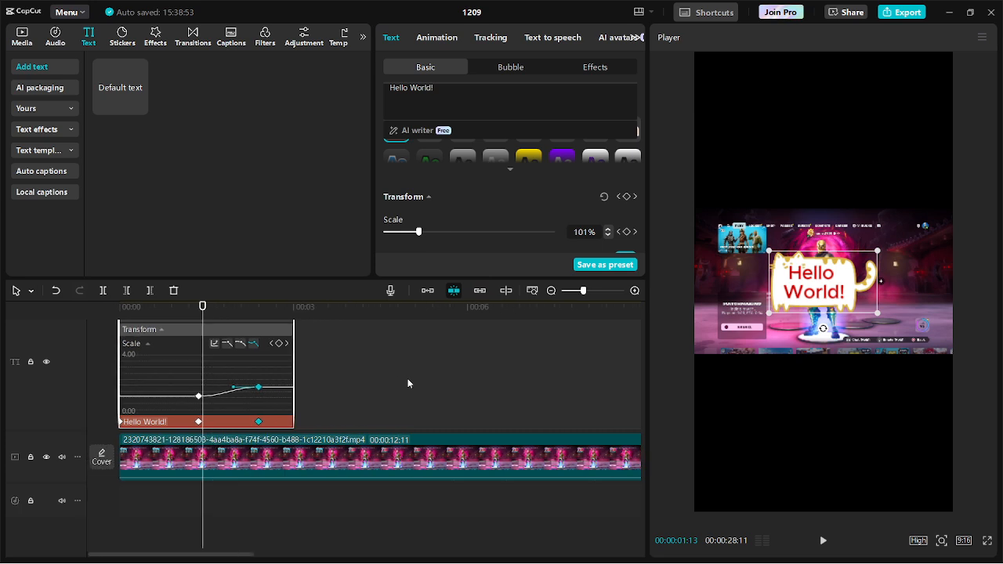
scroll(407, 380, down, 4)
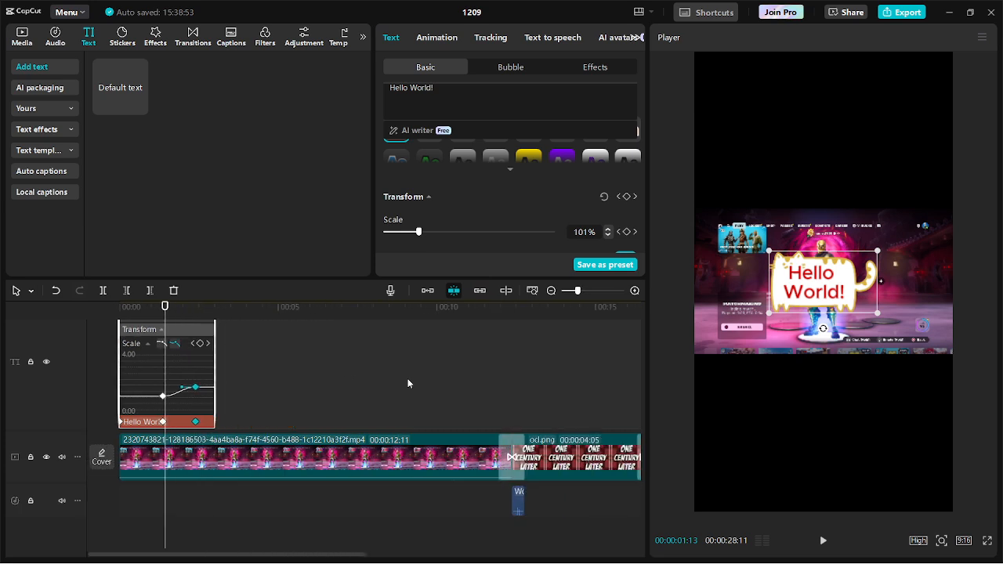
scroll(407, 383, down, 1)
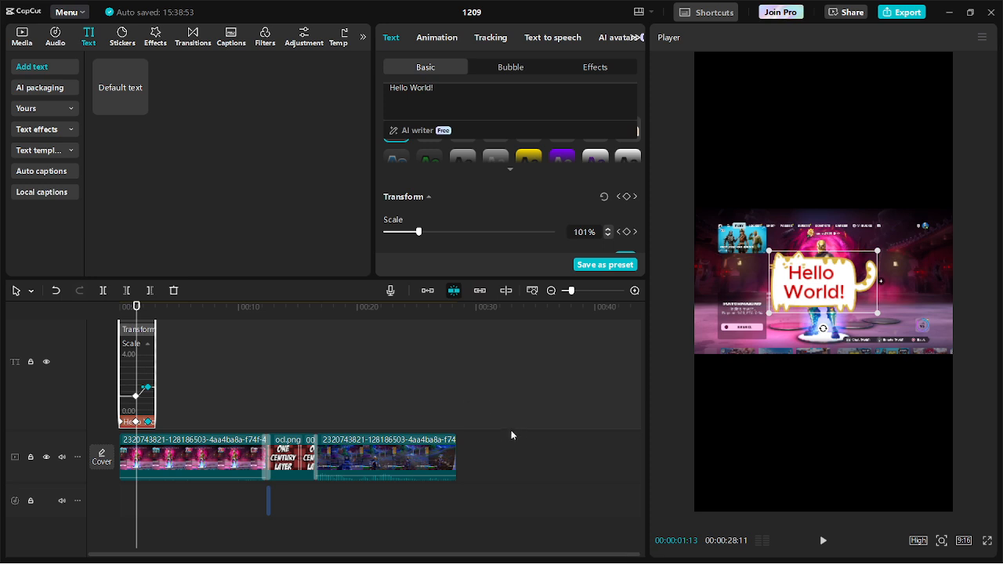
drag(501, 437, 134, 467)
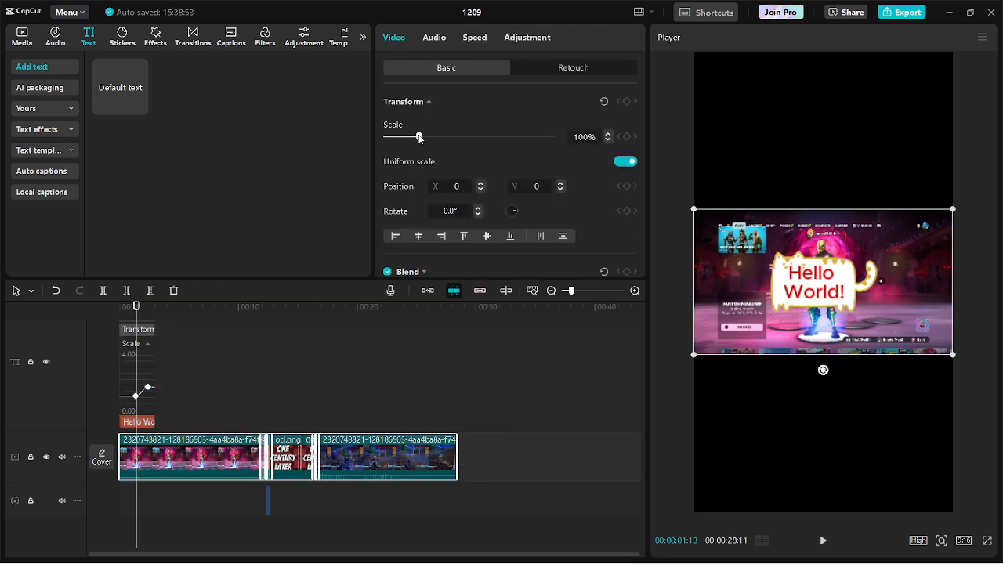
drag(419, 138, 468, 143)
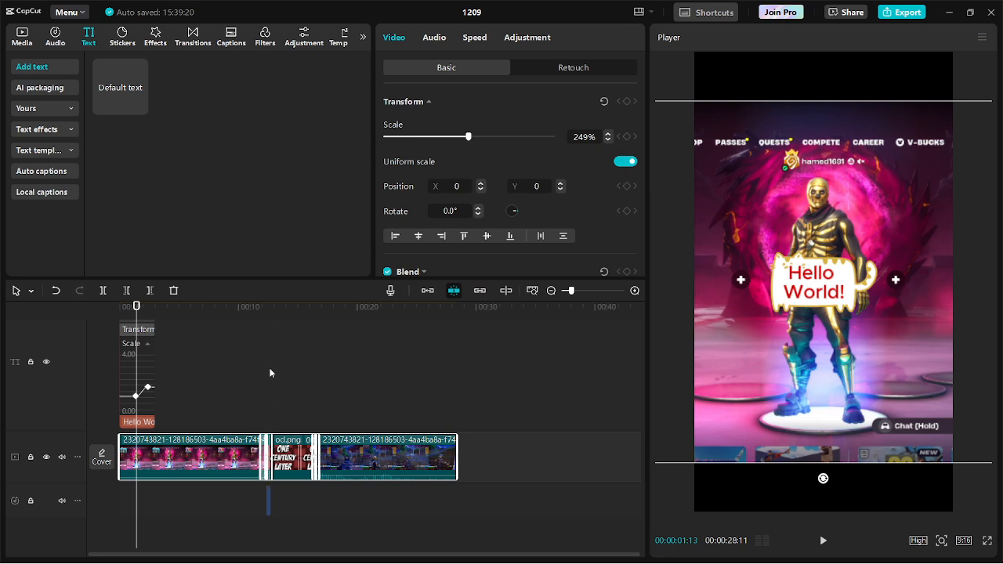
scroll(271, 373, up, 2)
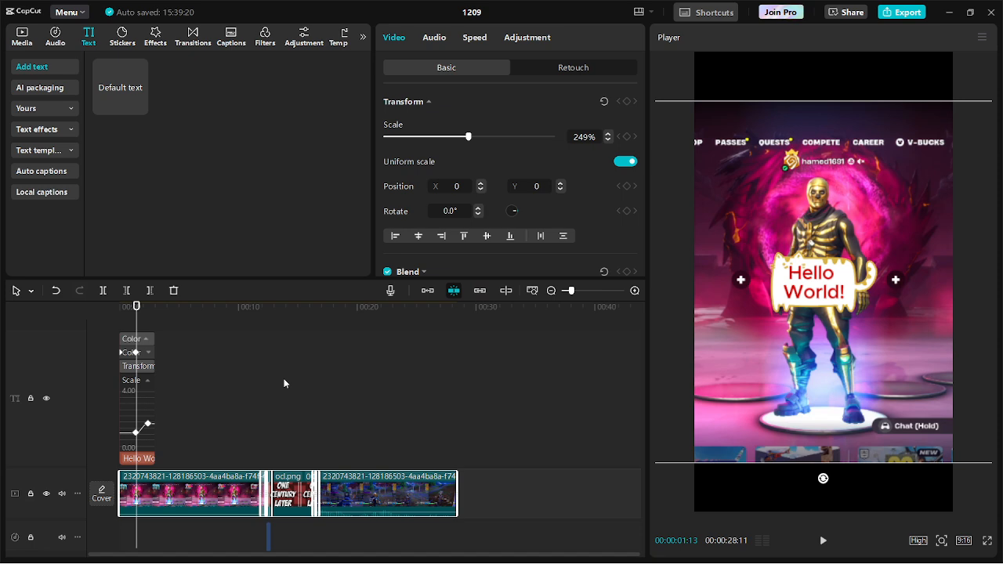
- Deselect the clips and collapse the text's scale curve graph in the timeline
click(310, 385)
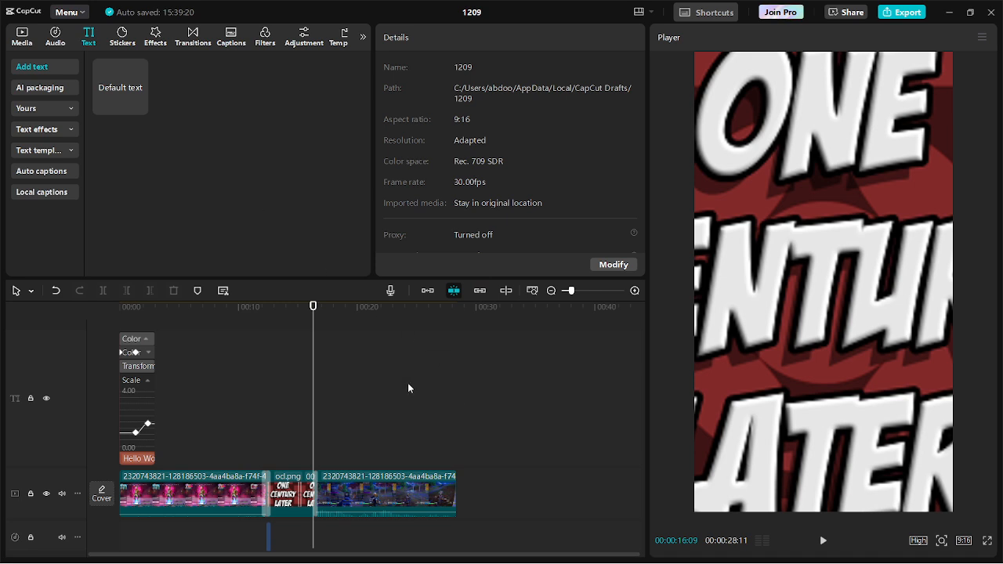
scroll(314, 372, down, 3)
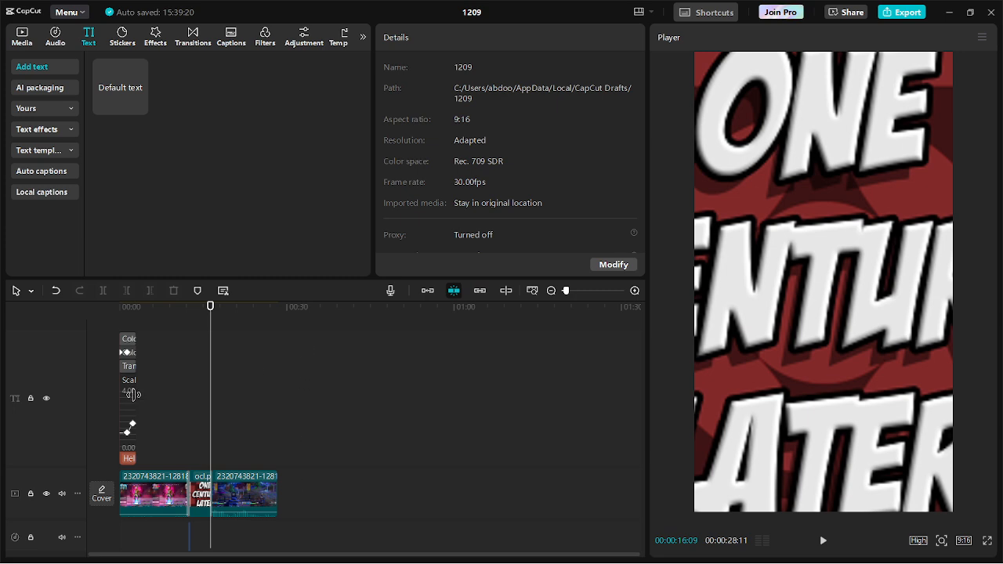
scroll(159, 385, up, 1)
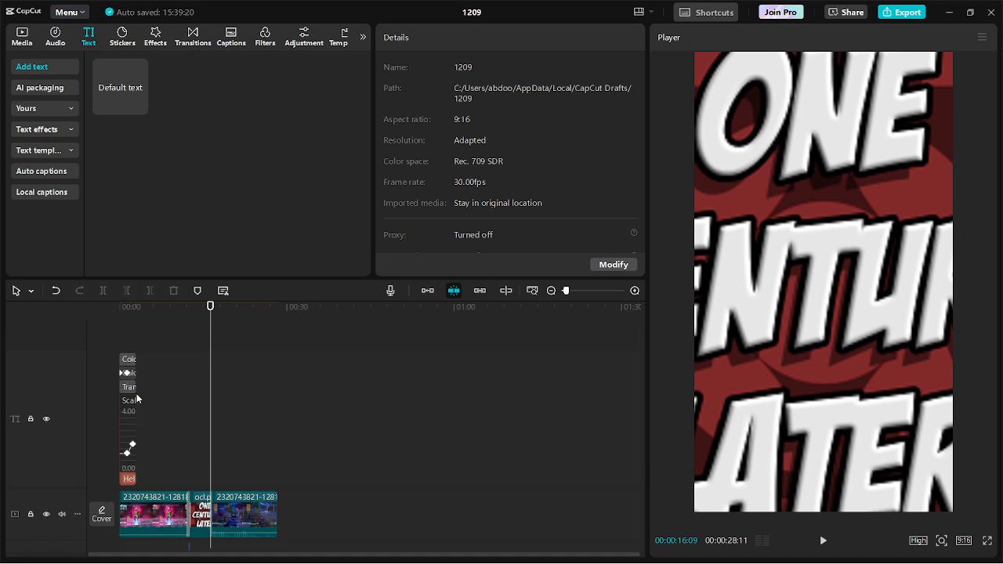
scroll(127, 407, up, 3)
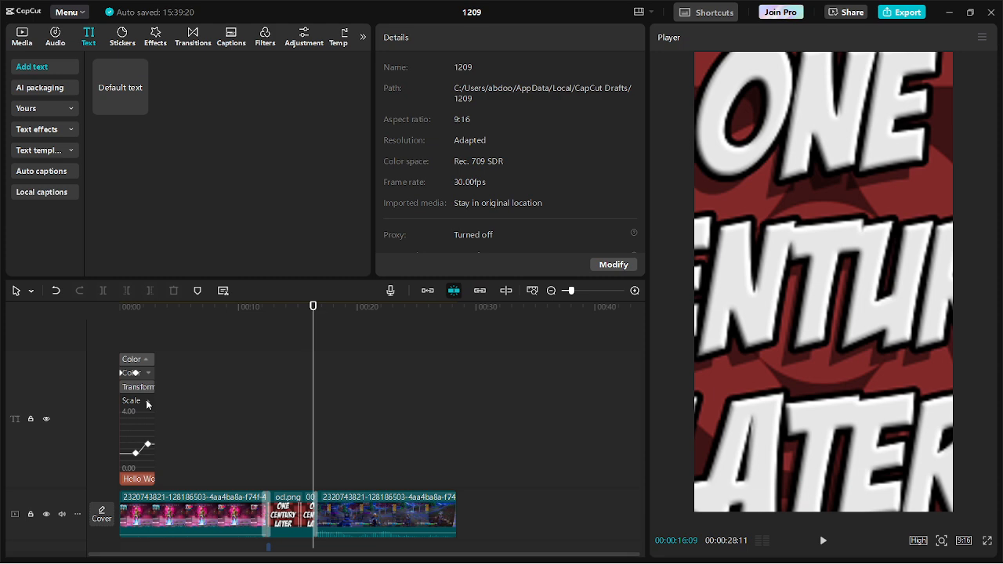
click(147, 404)
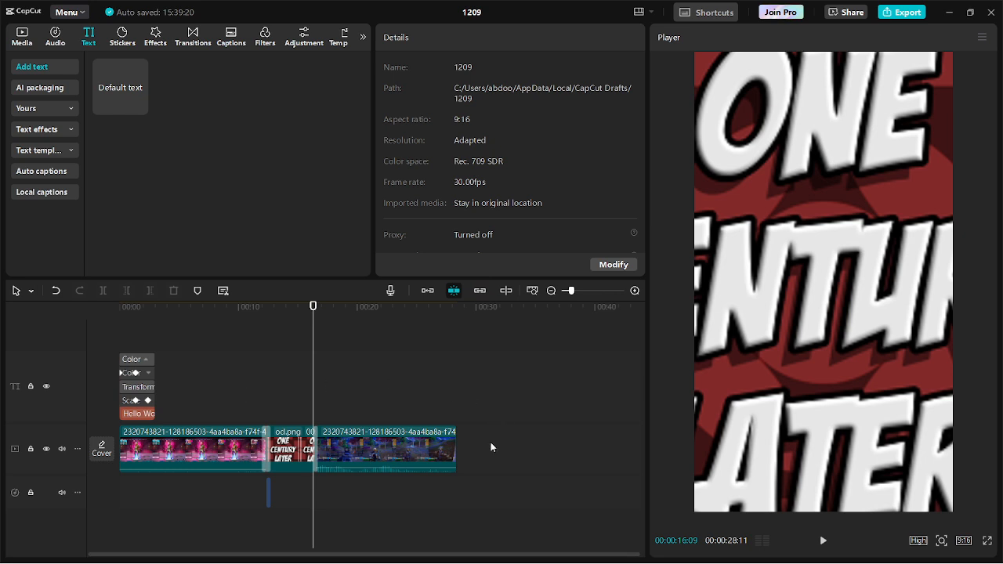
- Select everything on the timeline and move the video clips up one track, leaving the main track empty
drag(491, 443, 119, 335)
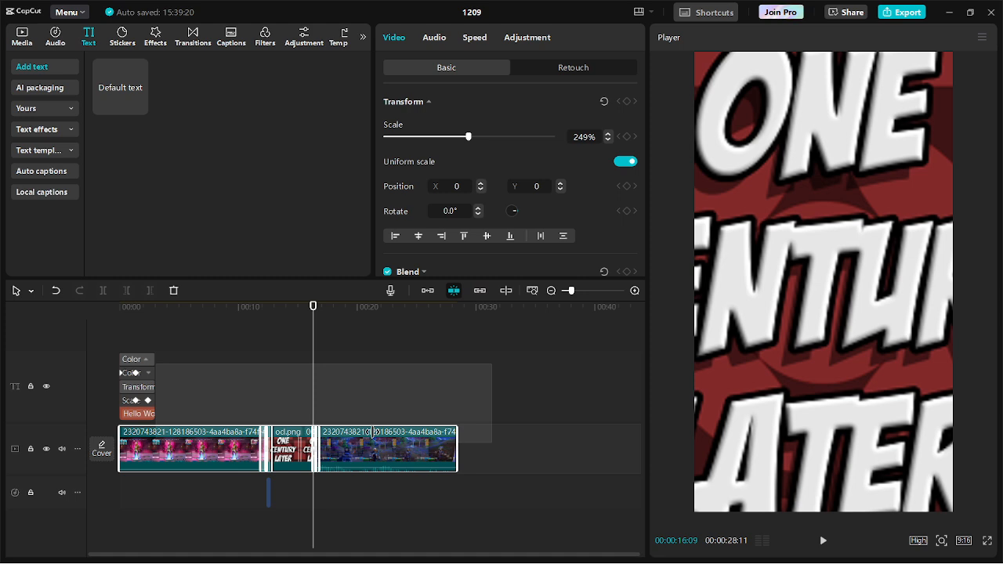
key(ctrl+a)
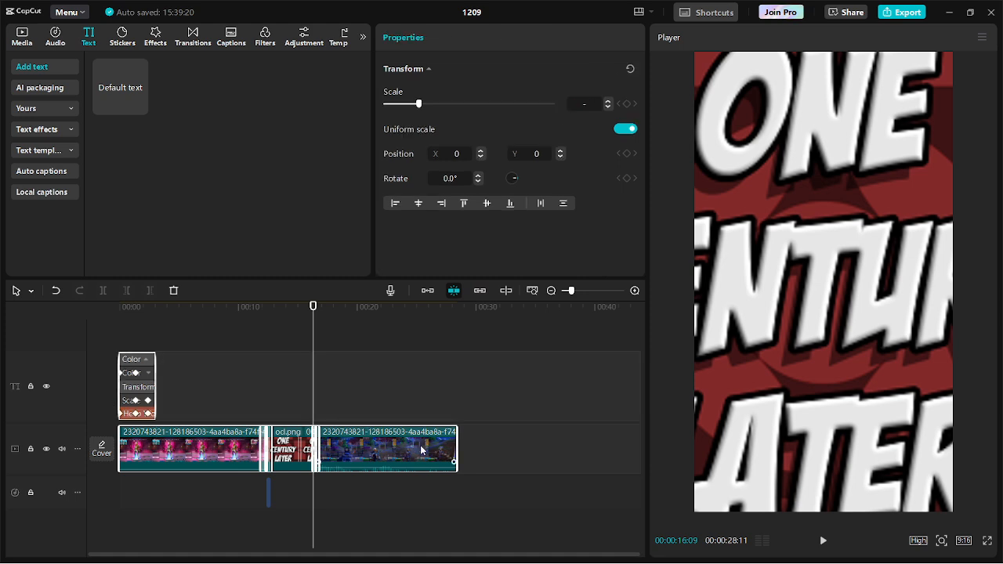
drag(421, 450, 416, 402)
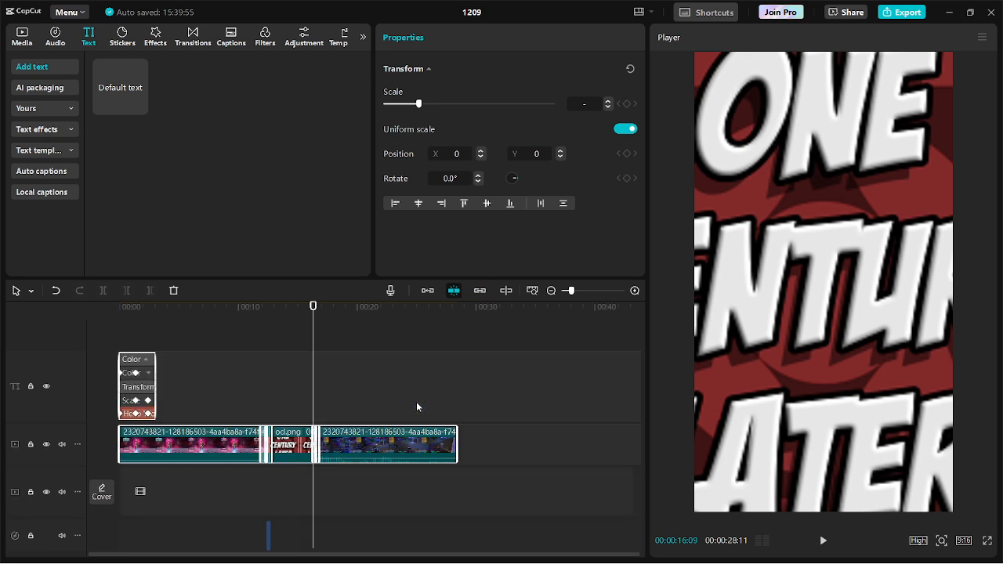
scroll(395, 478, down, 2)
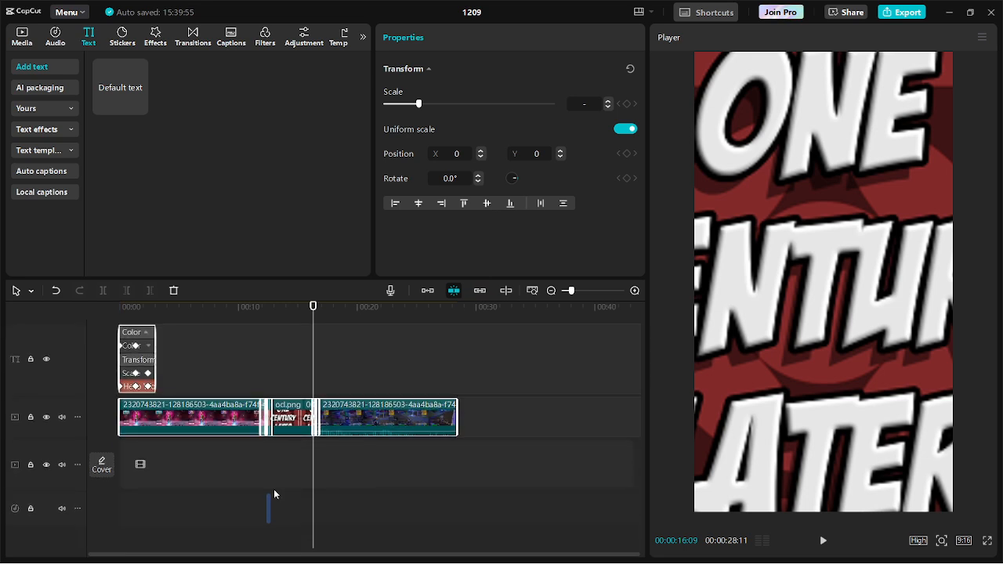
- Import "Abstract black comic zoom.jpg" and lay it on the main track from the start to 00:00:28:11, beneath the other clips
click(31, 44)
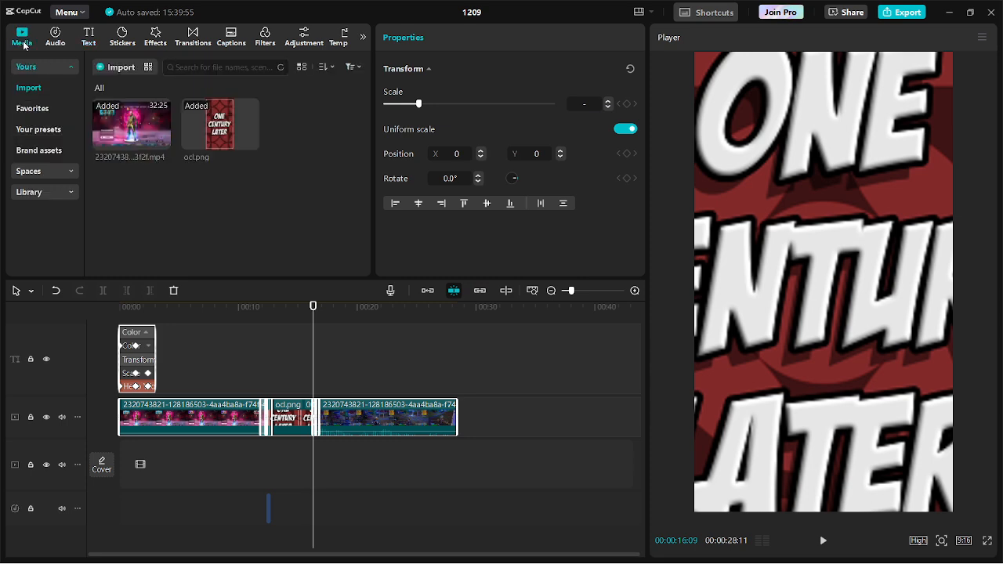
click(133, 73)
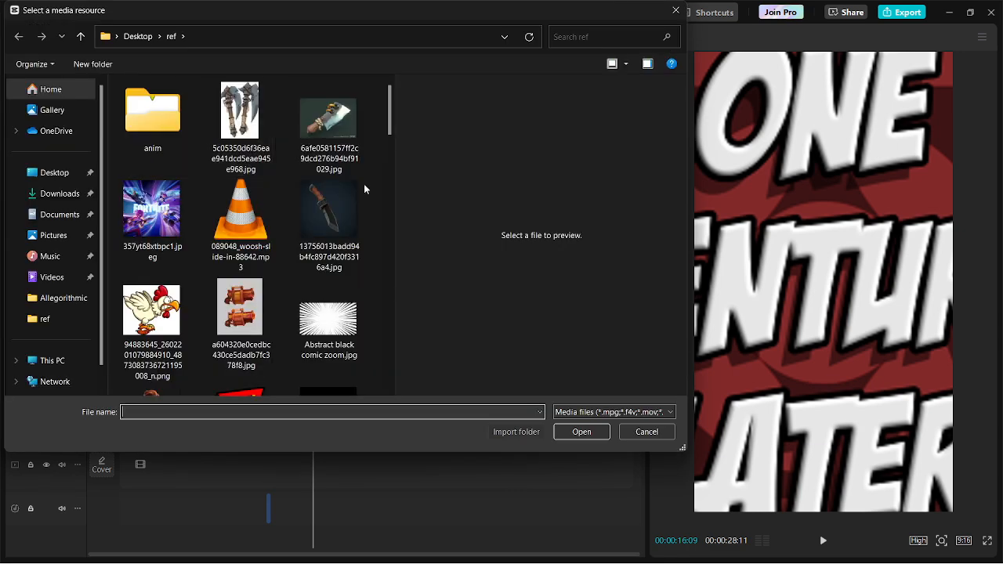
double_click(331, 341)
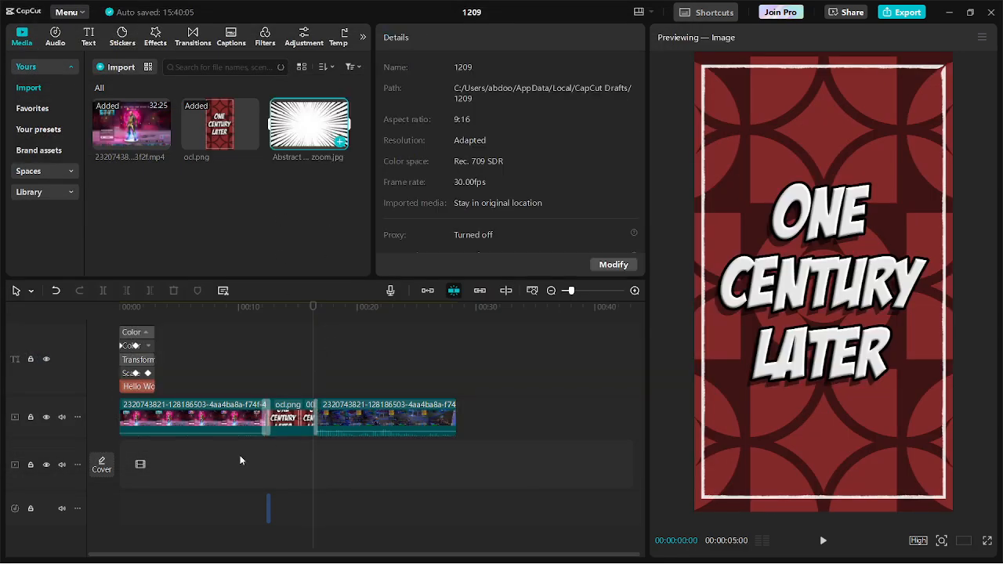
drag(241, 460, 114, 459)
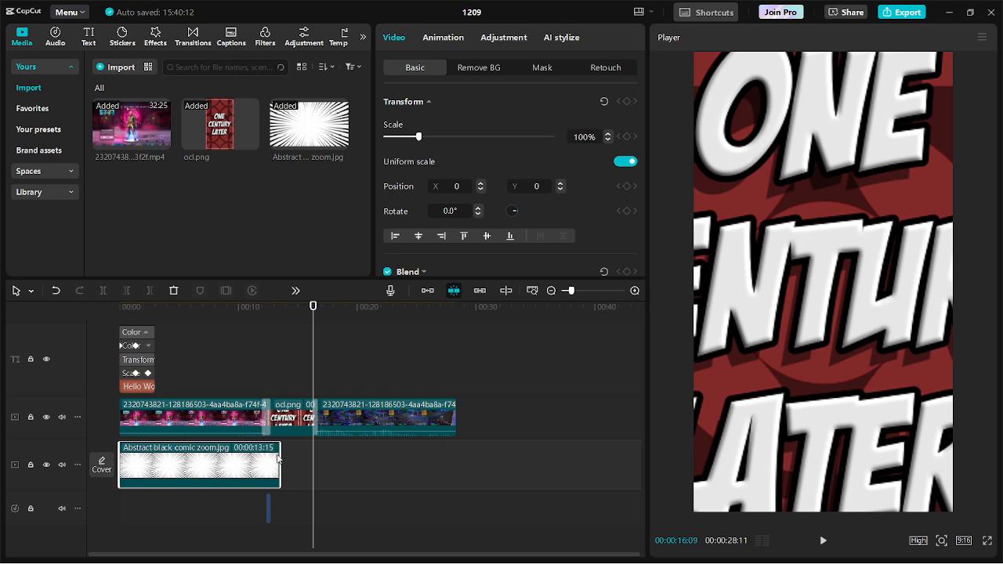
drag(279, 460, 457, 456)
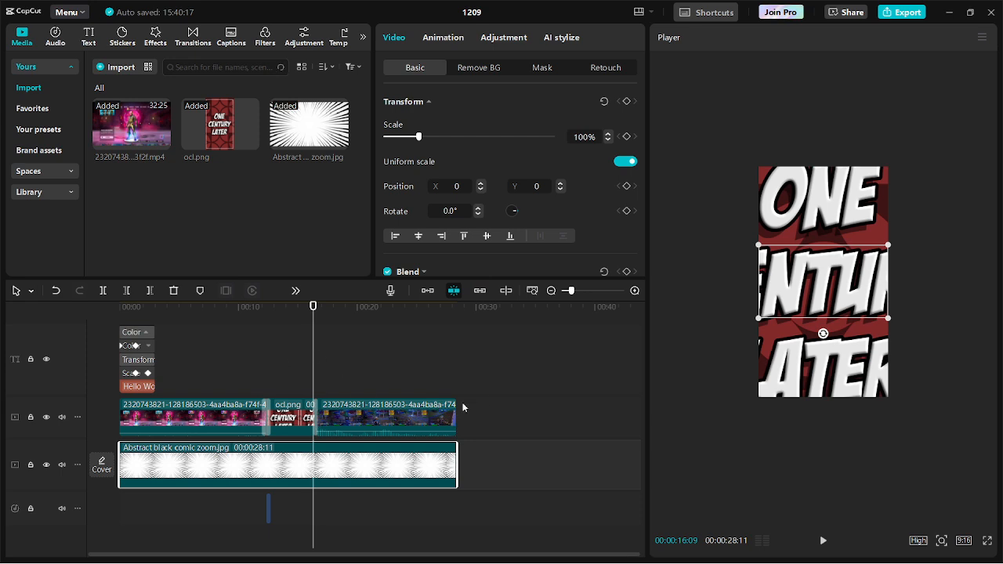
- Set the scale of all clips on the upper video track to 100%
drag(494, 398, 239, 418)
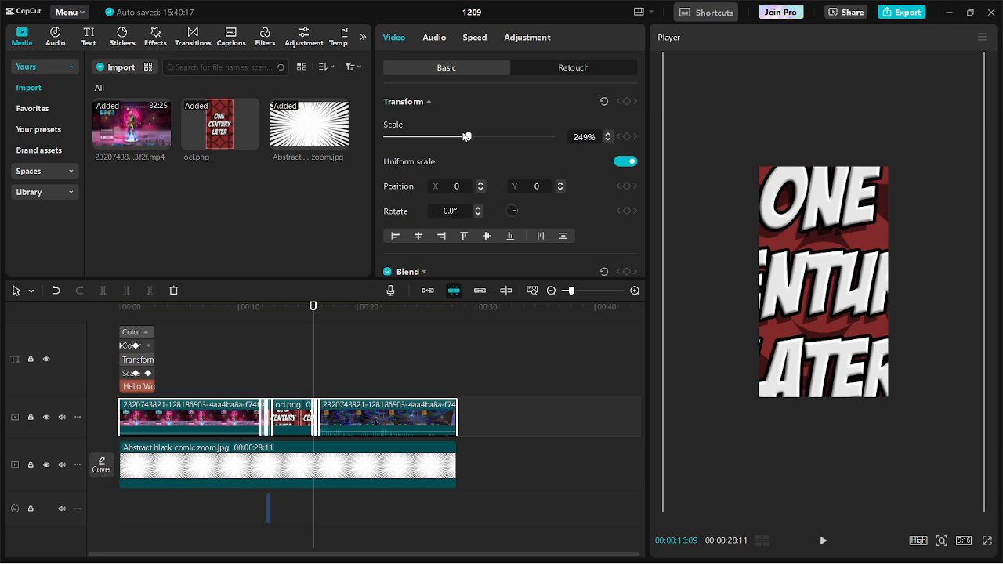
drag(466, 137, 419, 136)
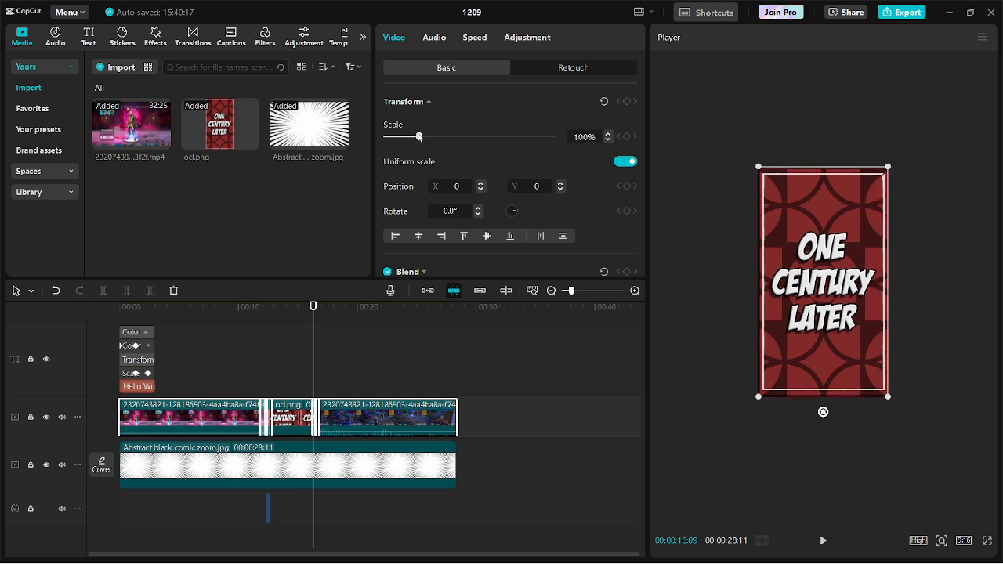
click(209, 305)
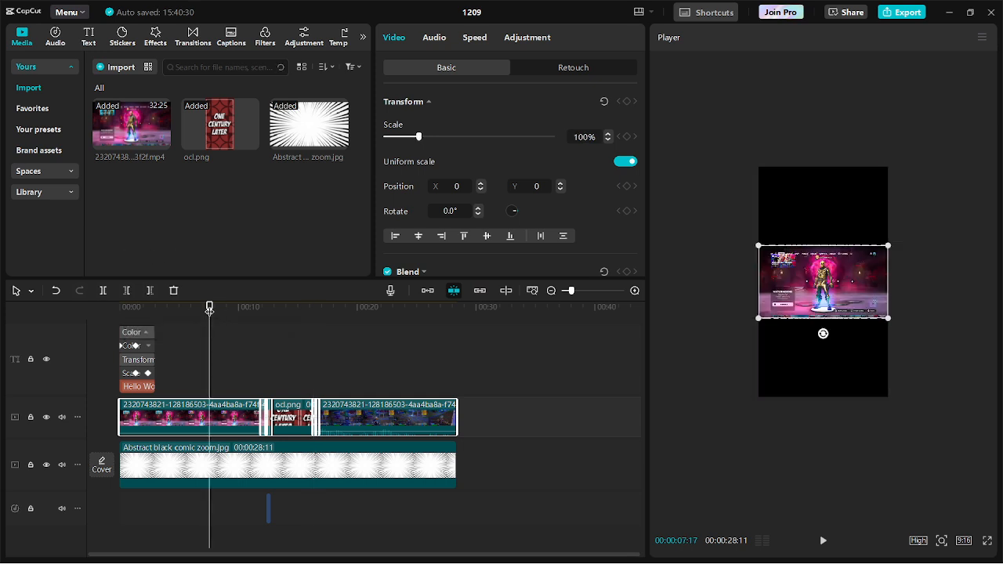
- Try to enlarge the two gameplay clips together on the canvas, leaving ocl.png out of the selection
click(444, 424)
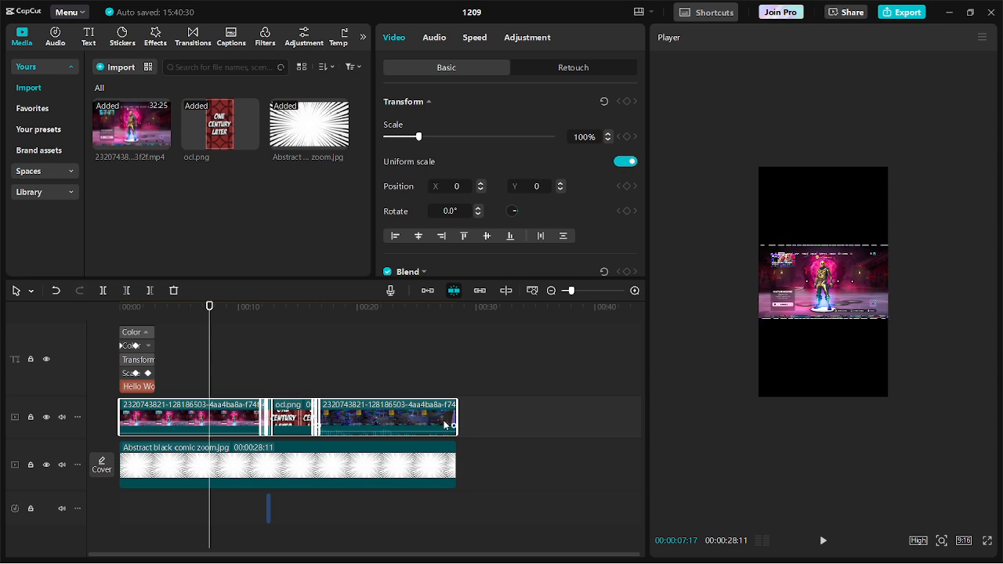
click(239, 416)
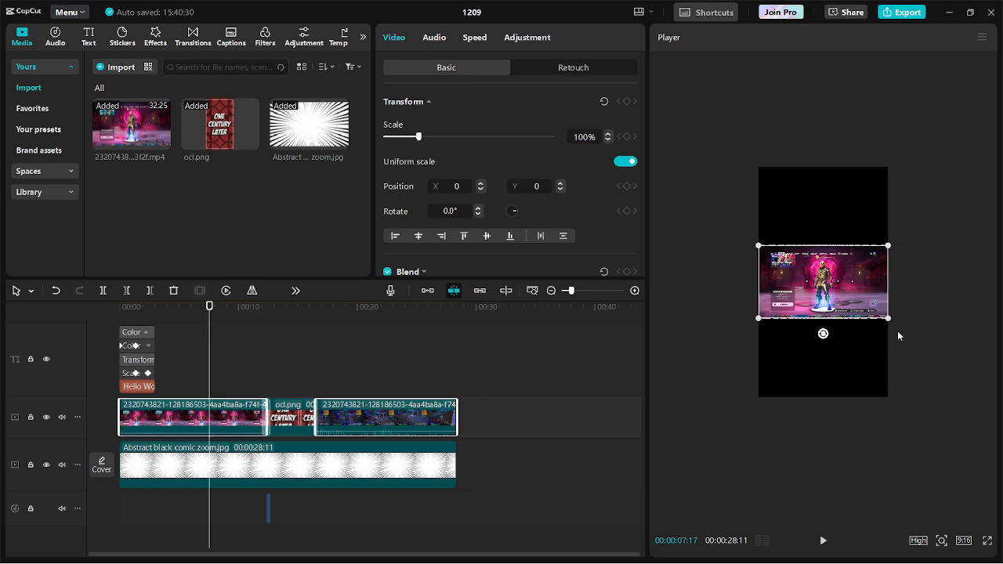
drag(892, 321, 1002, 397)
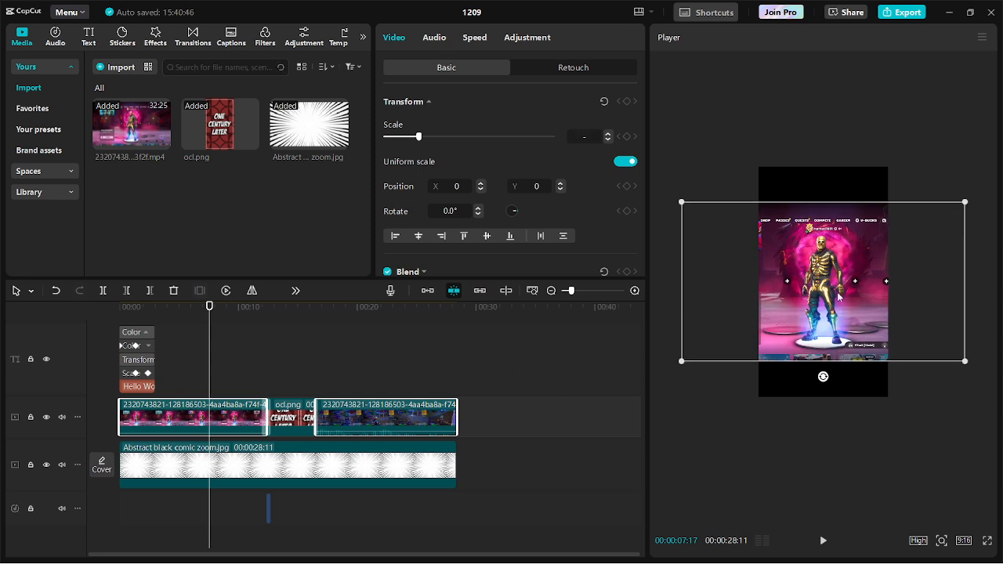
- Scale the comic zoom background image up to 332% so it fills the vertical frame
click(312, 313)
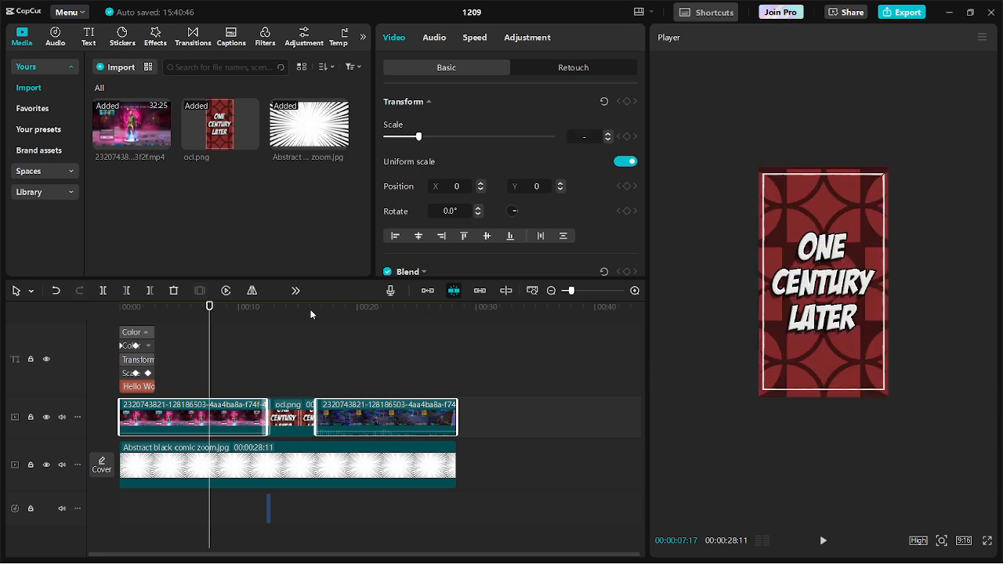
drag(300, 316, 292, 316)
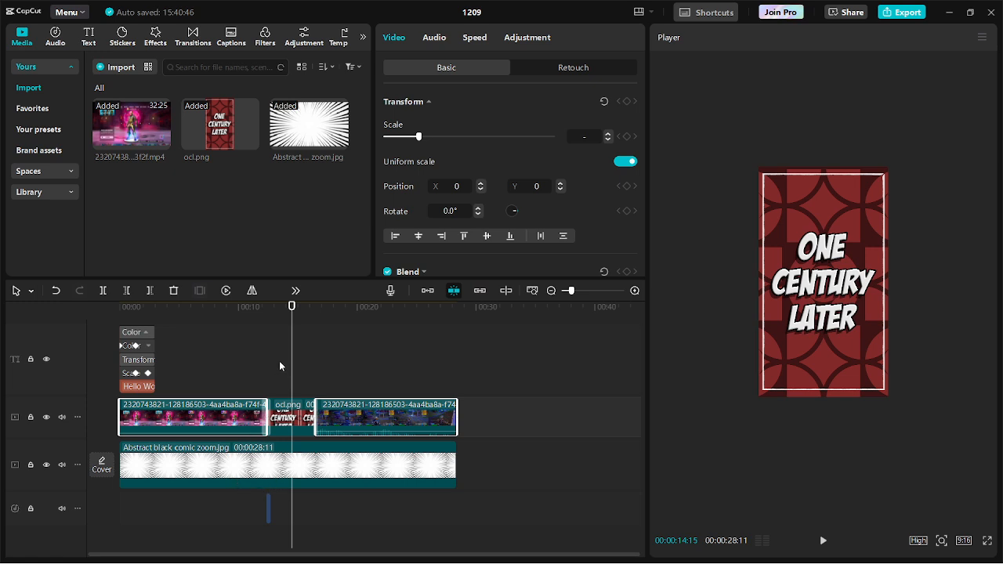
click(290, 417)
click(242, 472)
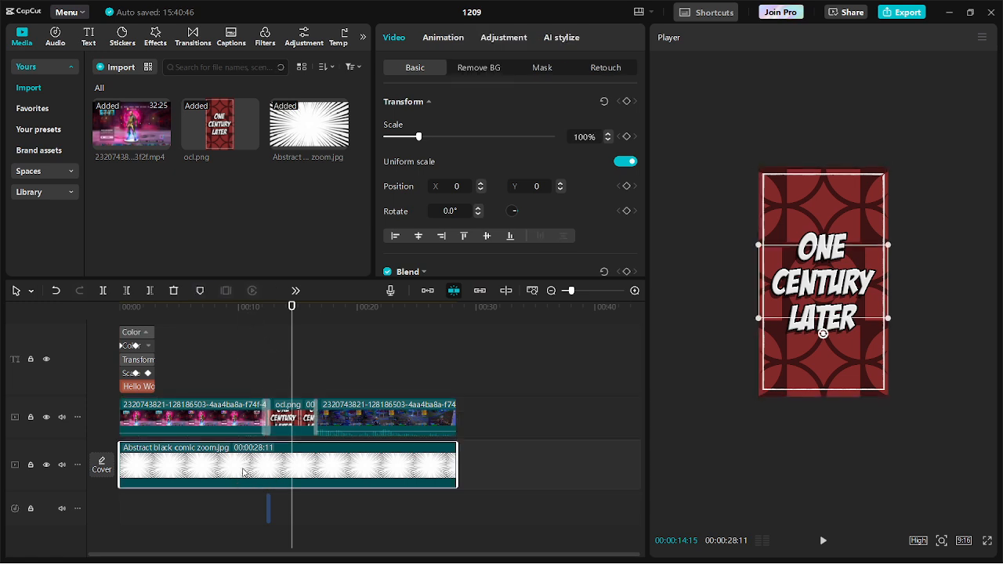
click(753, 320)
click(377, 314)
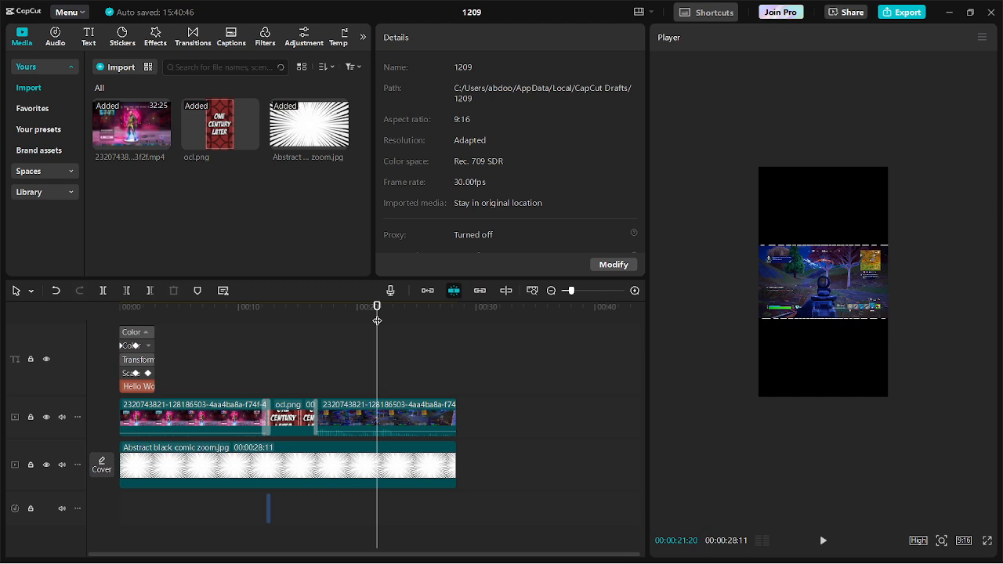
click(815, 305)
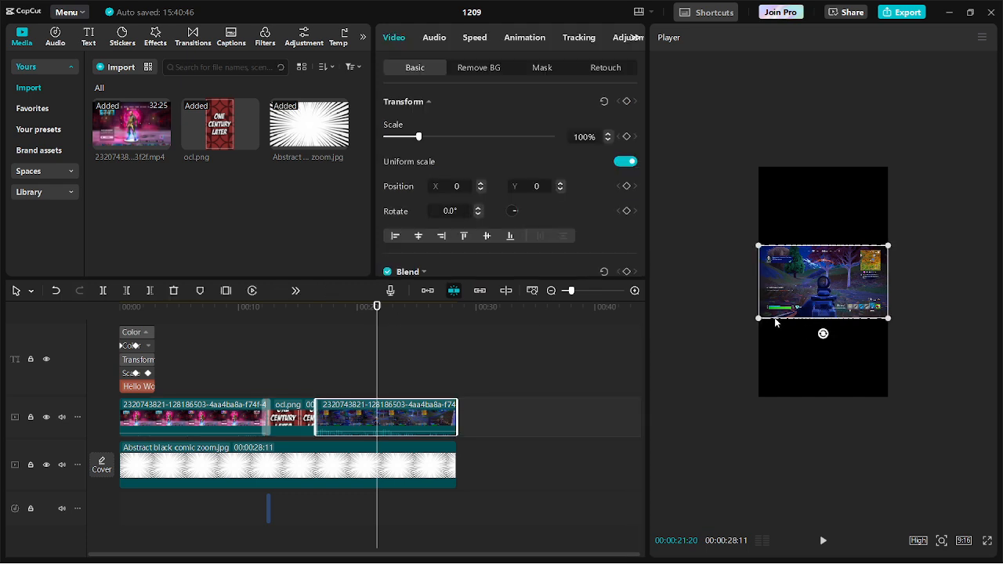
click(400, 472)
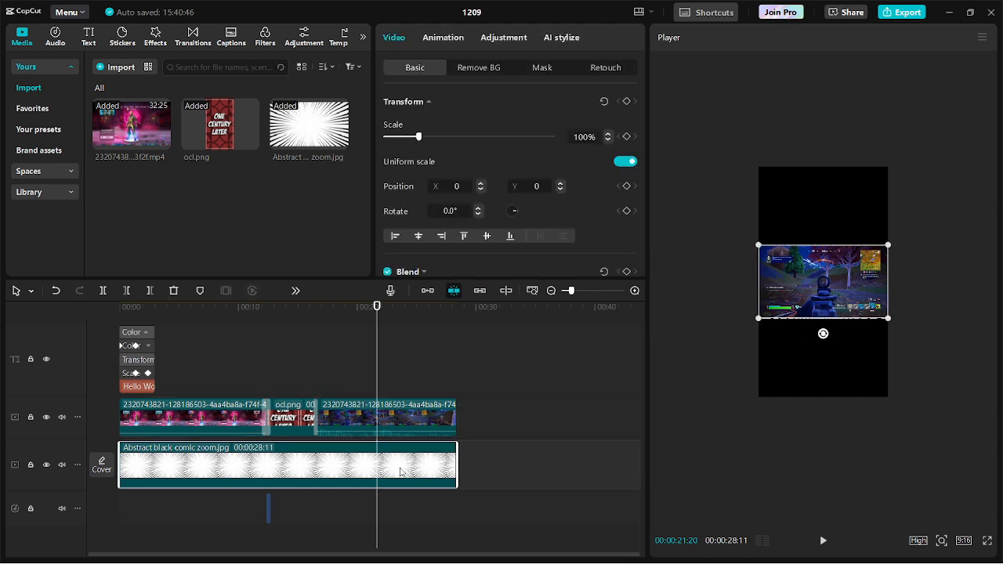
drag(758, 318, 580, 487)
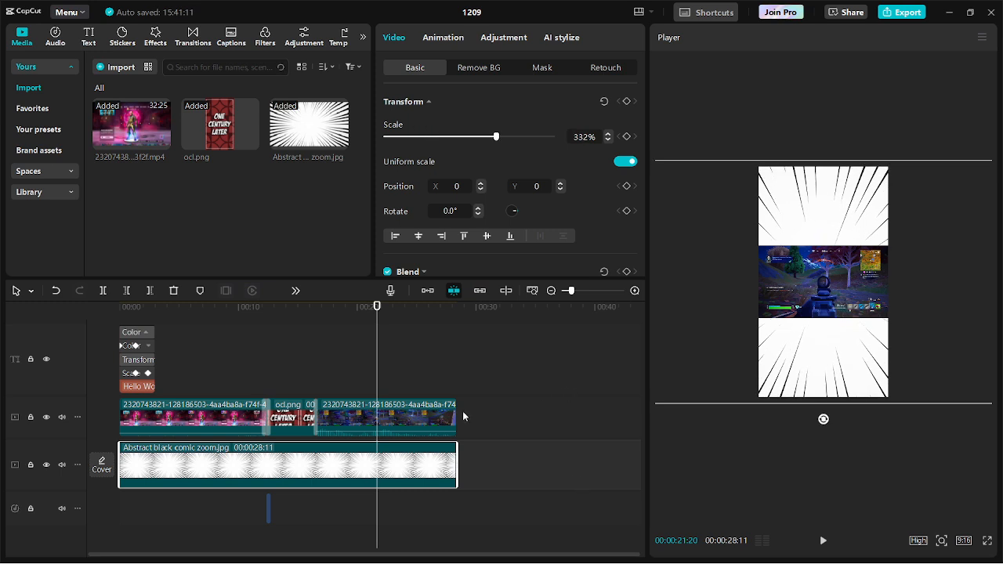
- Select both gameplay clips, match their scale at 100% and enlarge them together to 241%
drag(401, 311, 361, 345)
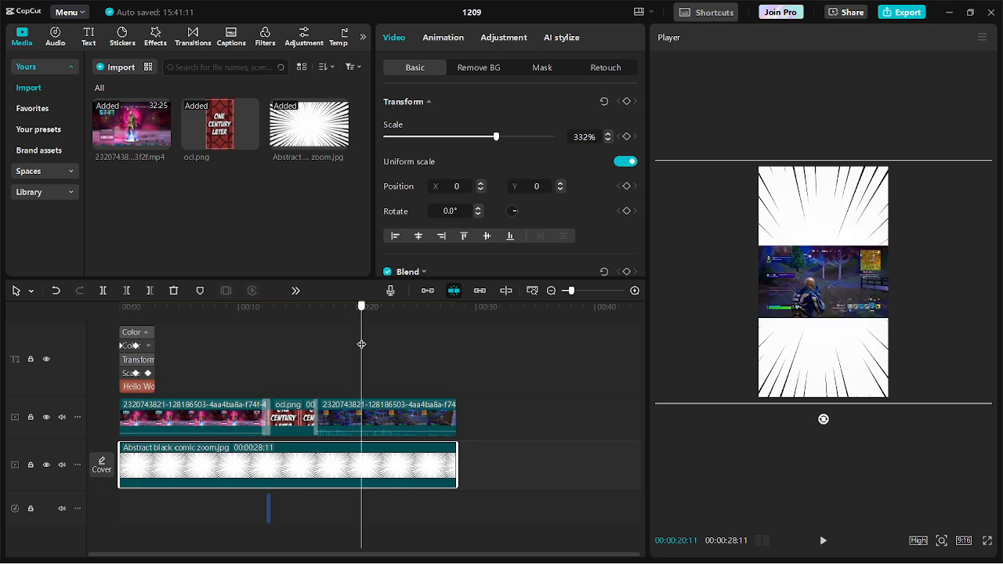
click(406, 419)
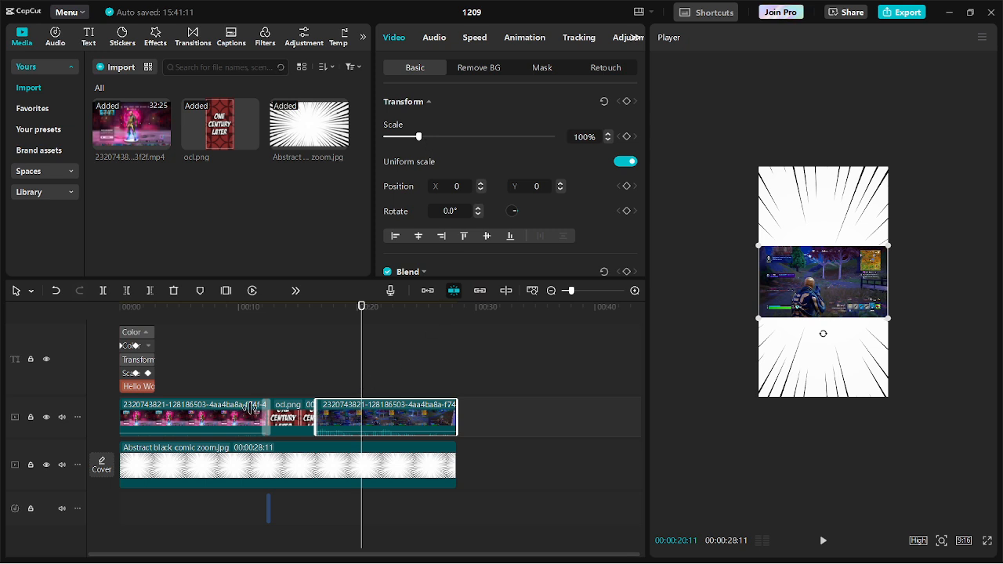
ctrl+click(210, 415)
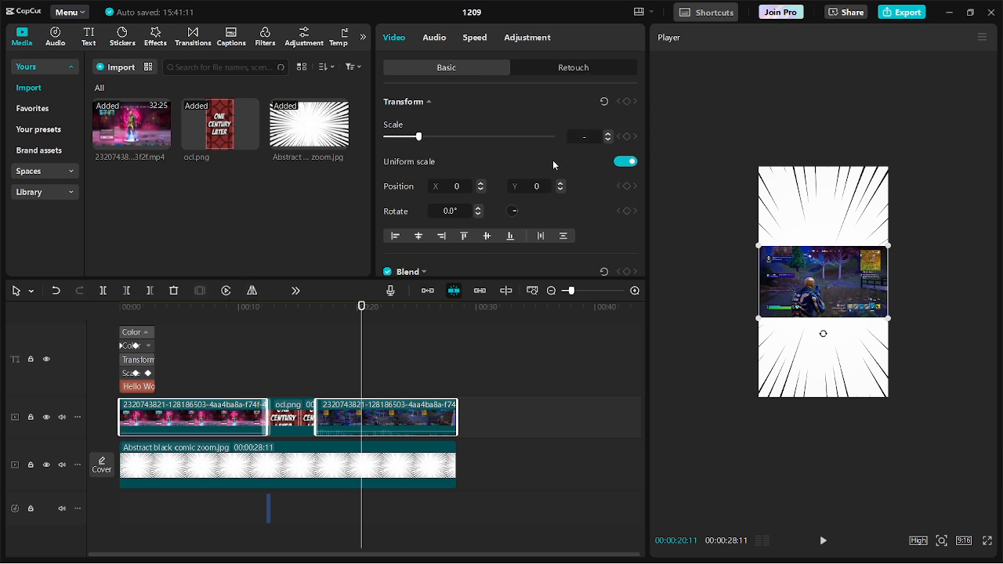
text(100)
drag(362, 311, 322, 293)
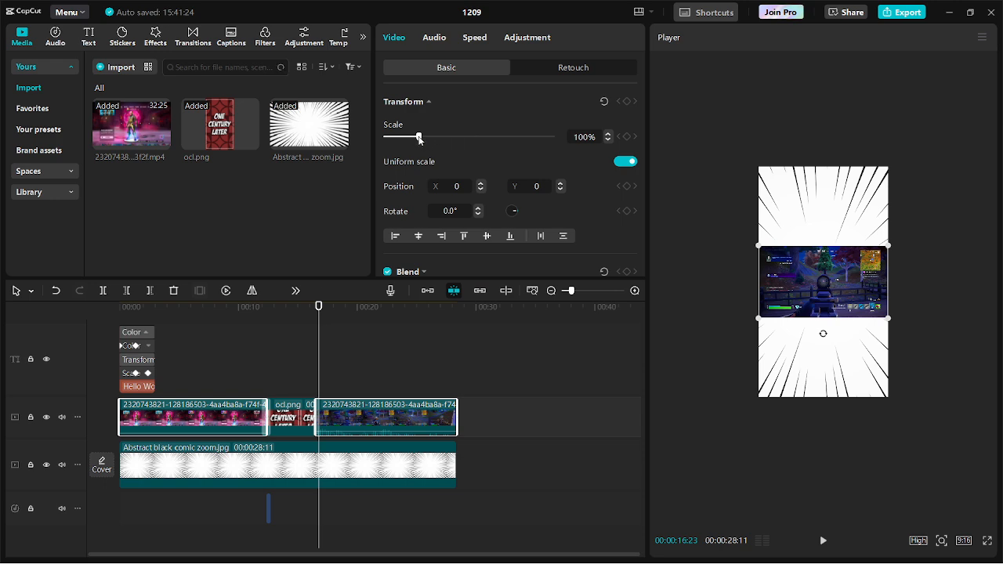
drag(419, 138, 466, 138)
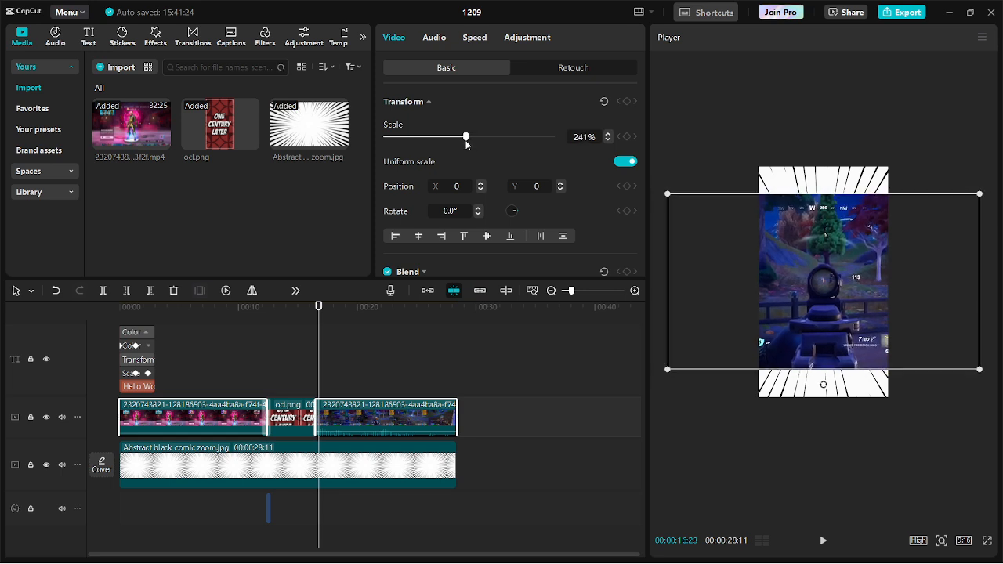
drag(316, 347, 380, 369)
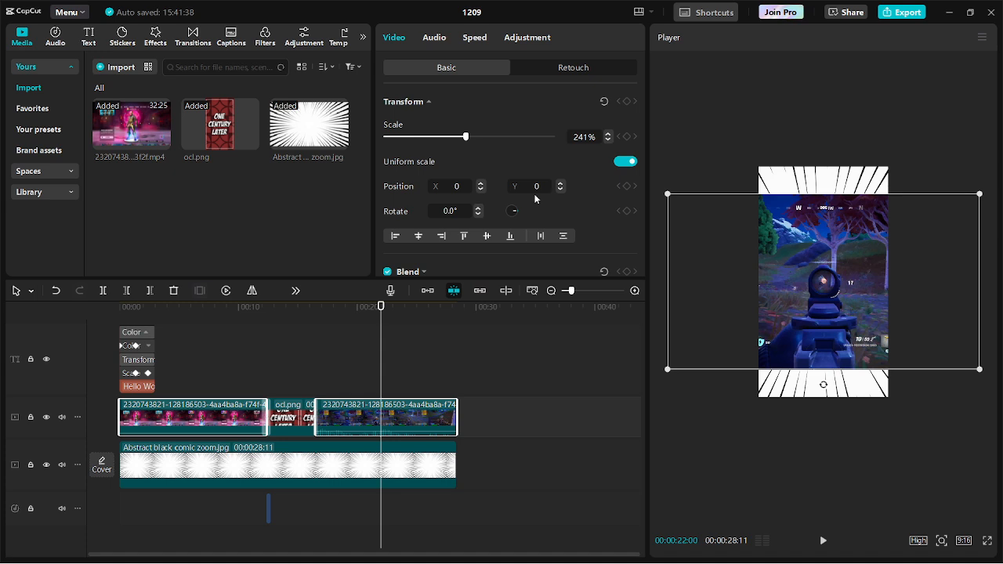
scroll(535, 199, down, 5)
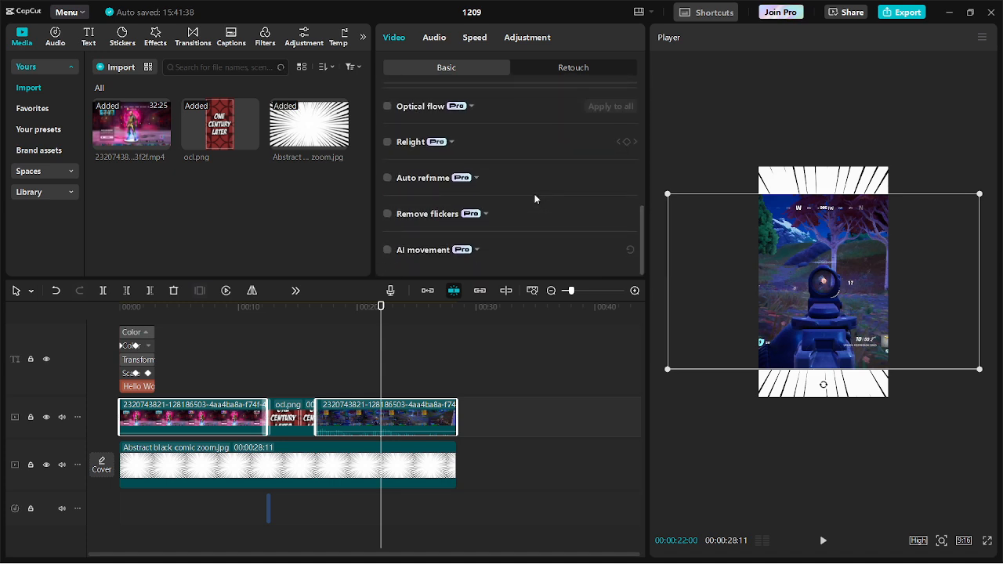
scroll(535, 199, up, 2)
scroll(535, 199, up, 3)
scroll(535, 199, down, 2)
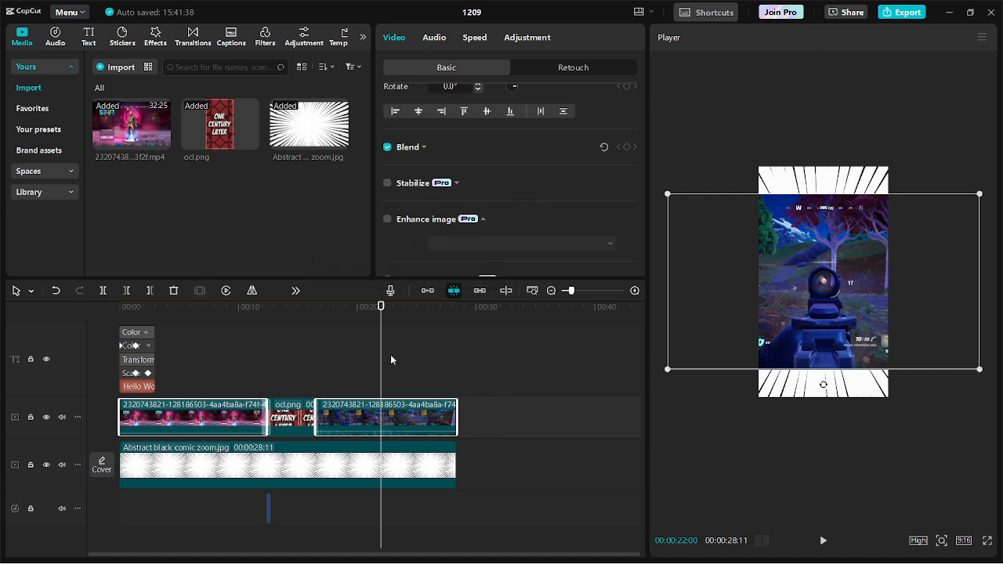
- Examine the export settings, including the resolution choices and the video, audio and GIF options, and close them without exporting
key(Home)
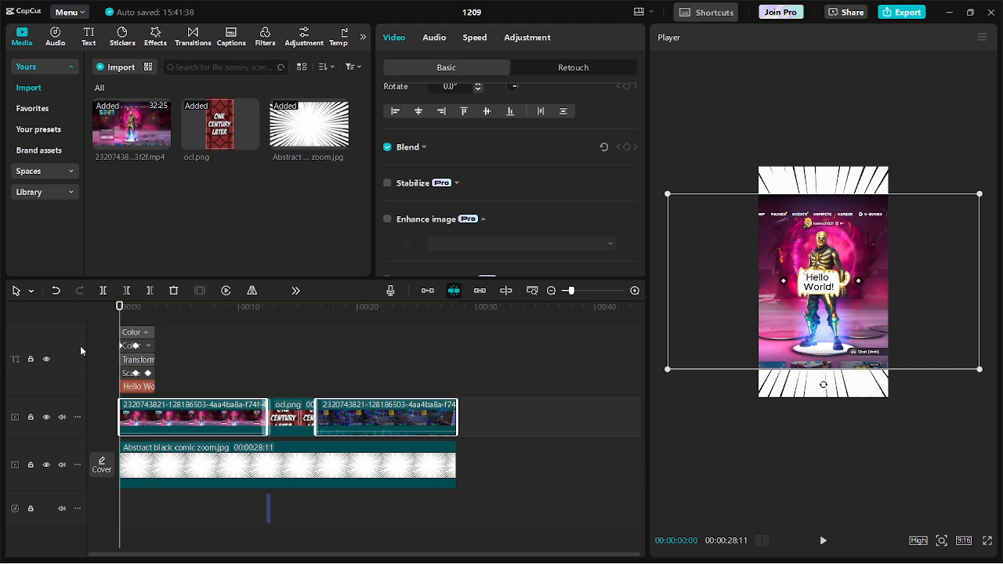
click(900, 13)
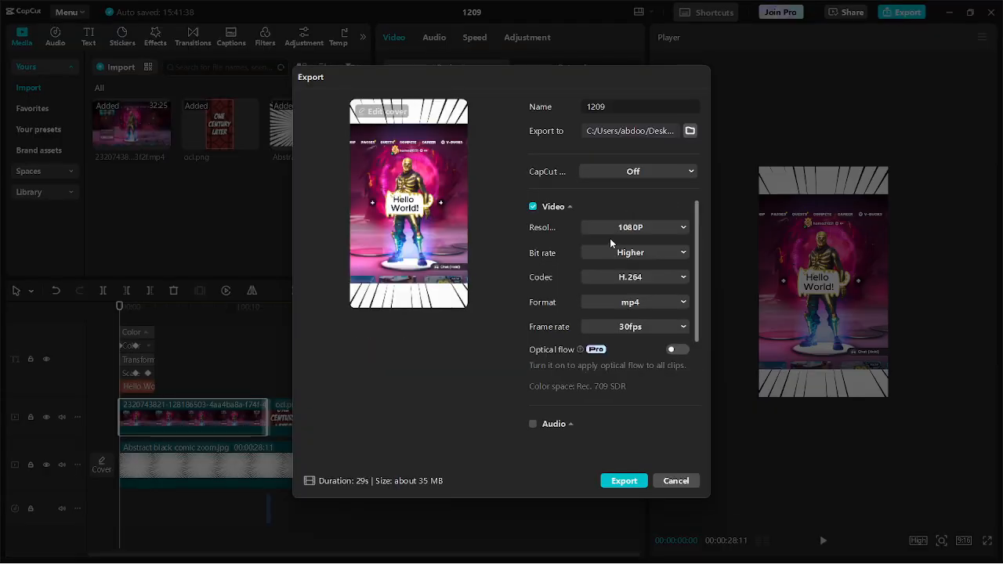
click(608, 230)
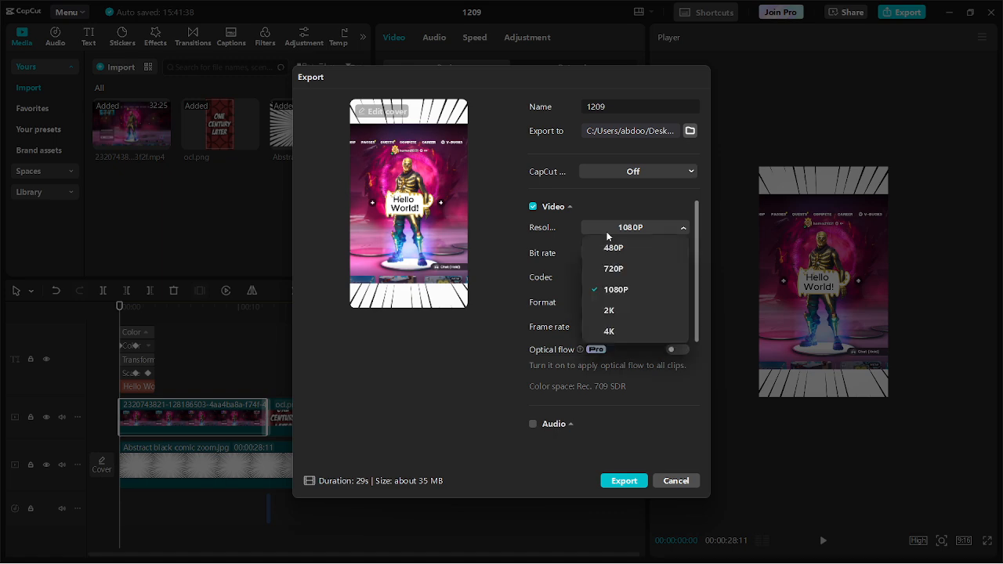
click(634, 209)
click(634, 208)
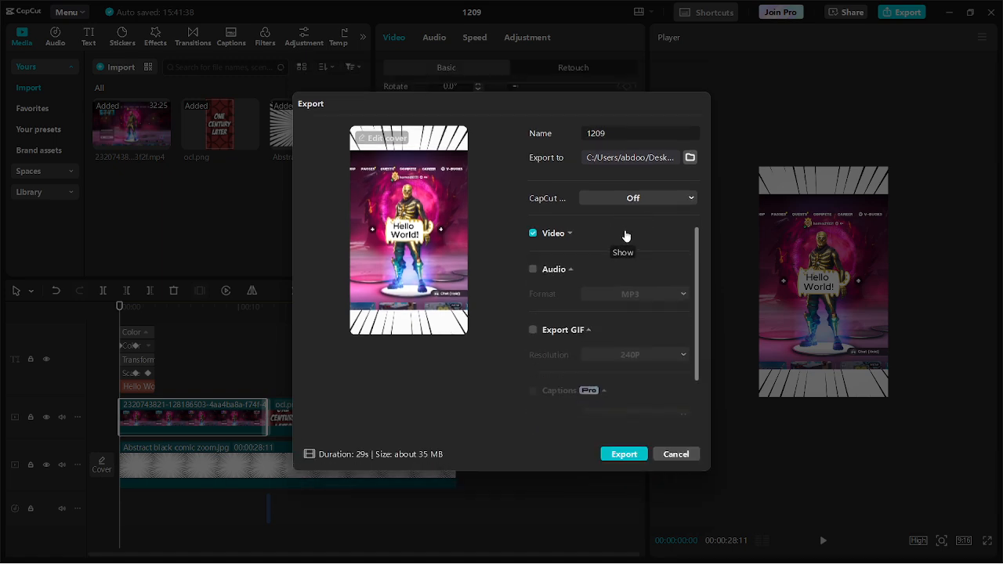
click(615, 242)
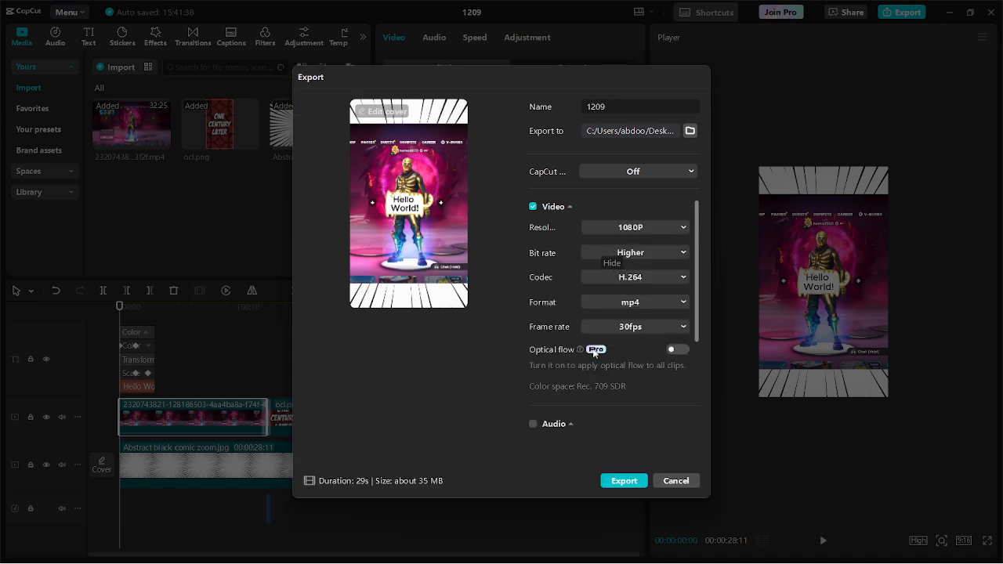
scroll(603, 379, down, 3)
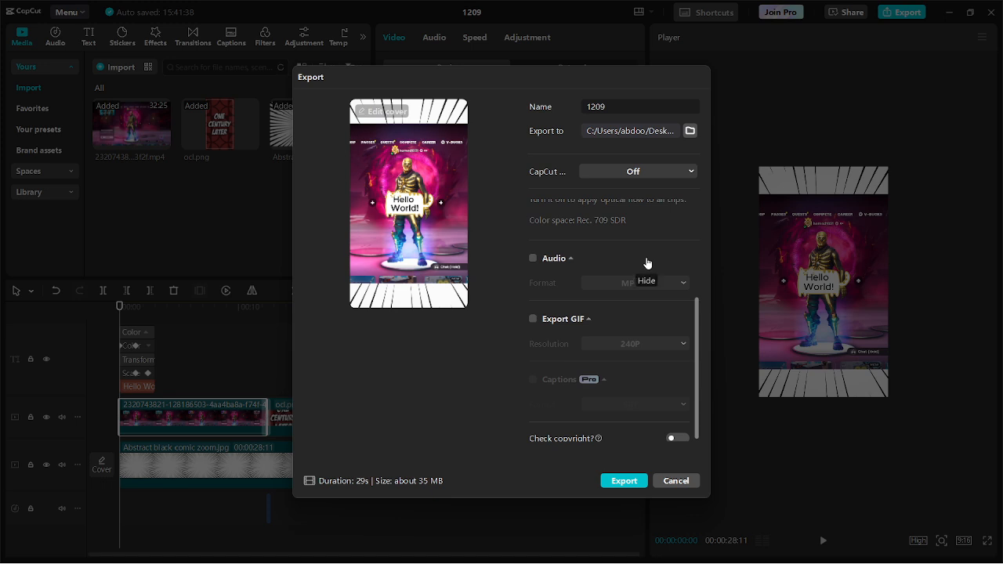
scroll(647, 264, down, 1)
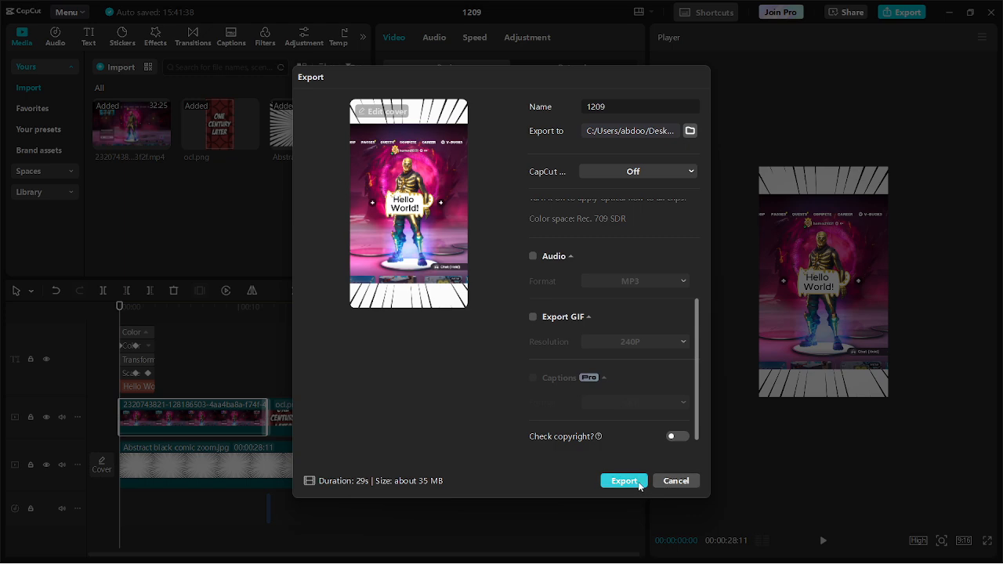
click(677, 482)
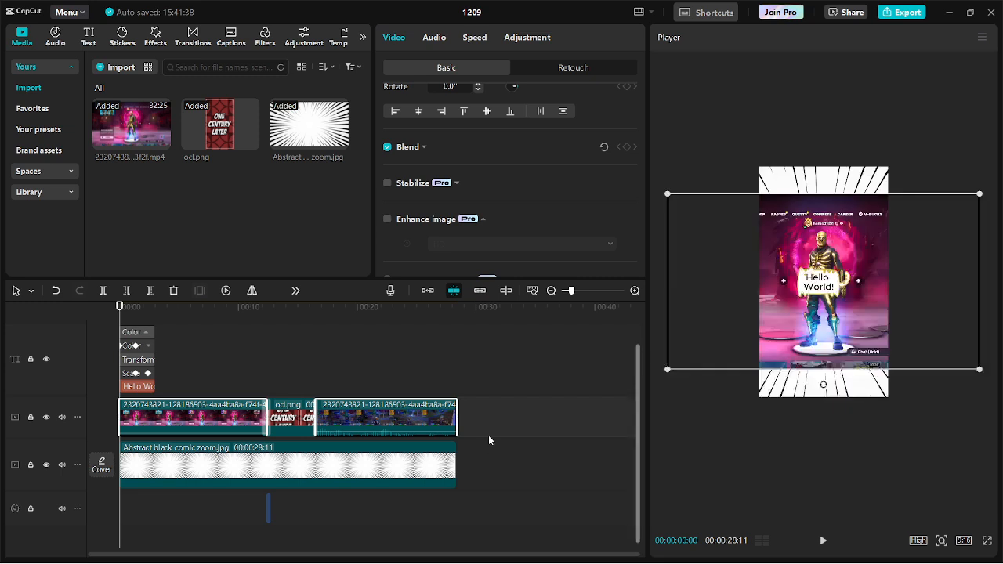
- Combine both gameplay clips and ocl.png on the upper video track into one compound clip and open it for editing
drag(484, 406, 171, 427)
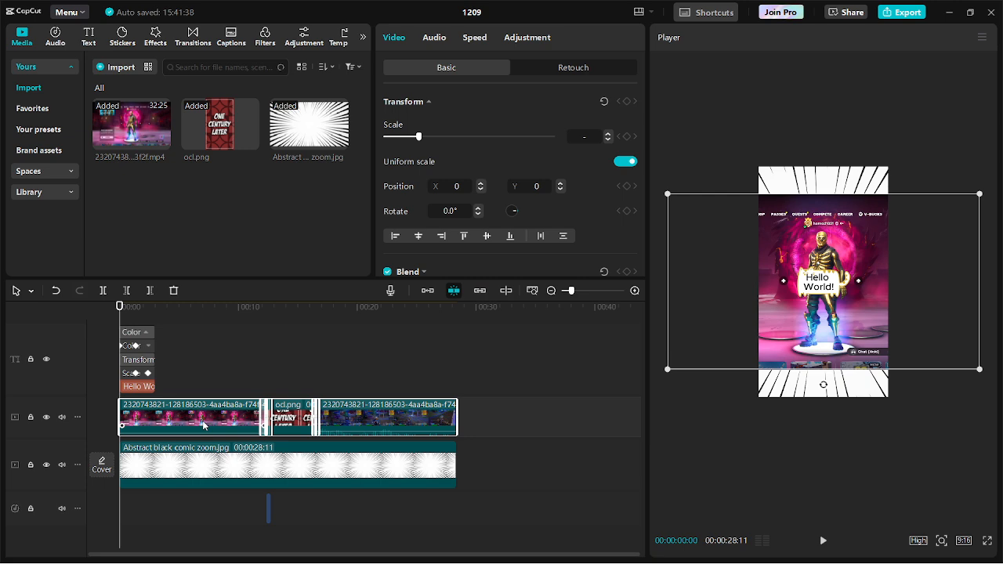
right_click(203, 426)
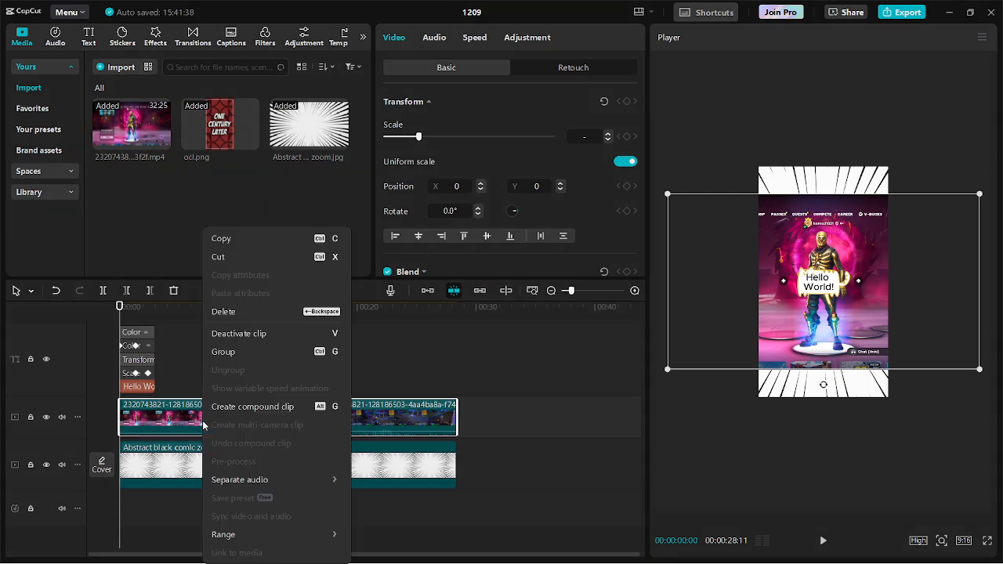
click(268, 407)
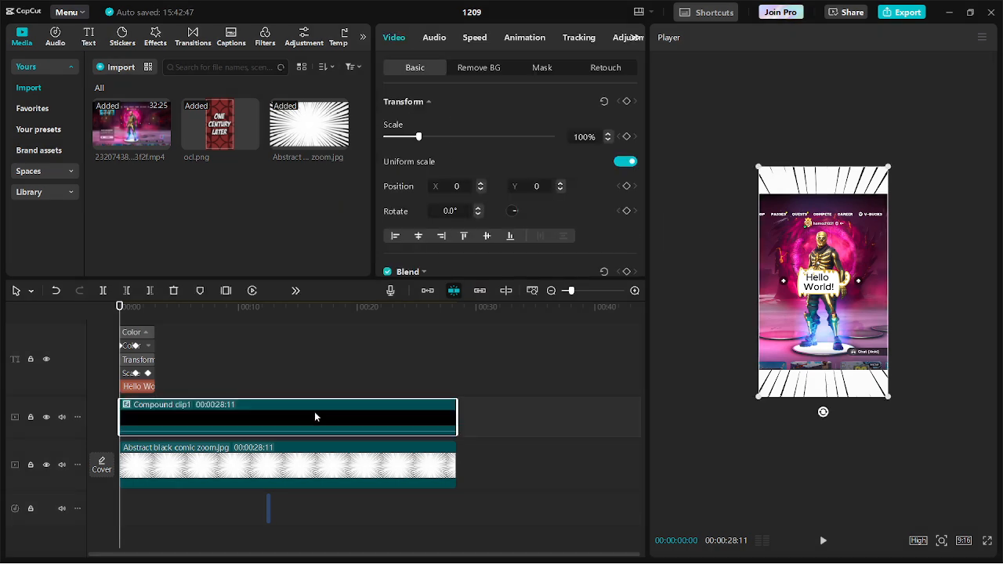
double_click(364, 422)
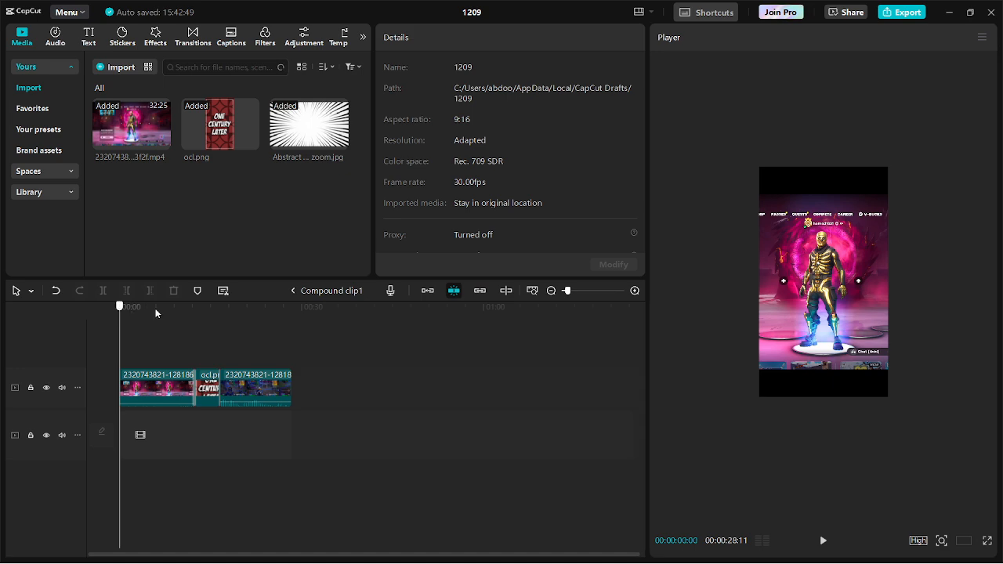
- Insert a freeze frame into the second gameplay clip at 00:00:21:16 and return the playhead to the start
drag(157, 314, 130, 319)
scroll(220, 377, up, 5)
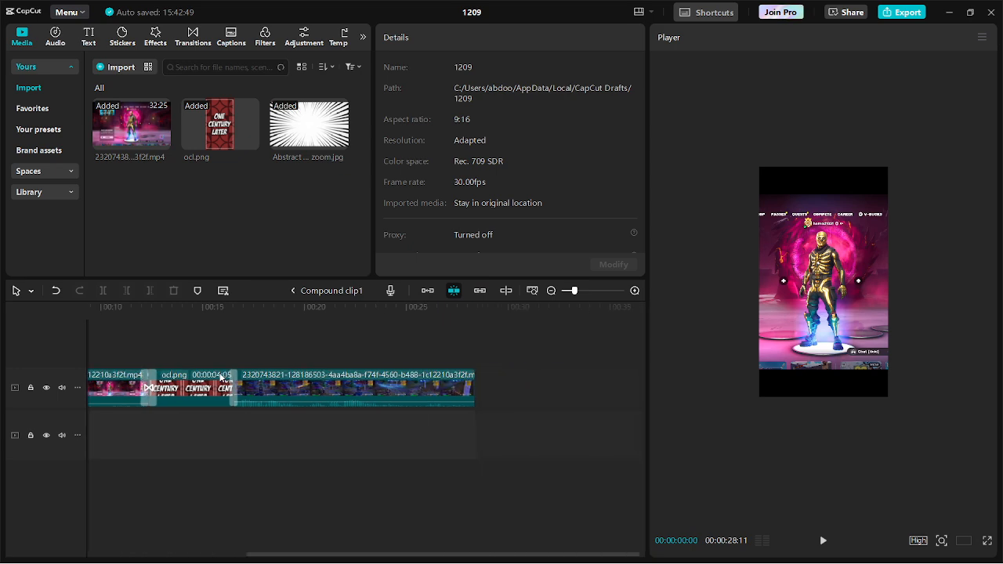
click(346, 387)
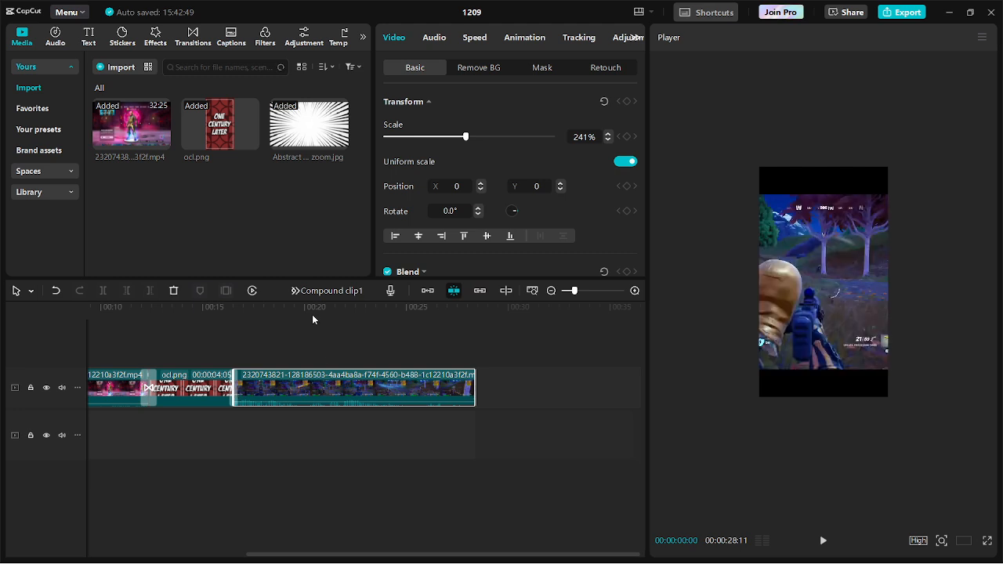
drag(312, 314, 335, 332)
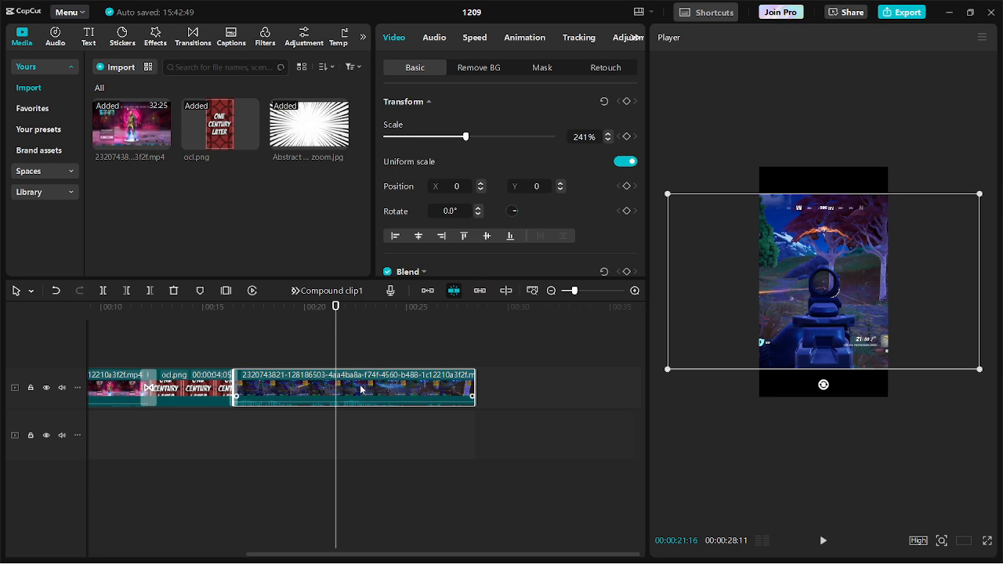
right_click(316, 383)
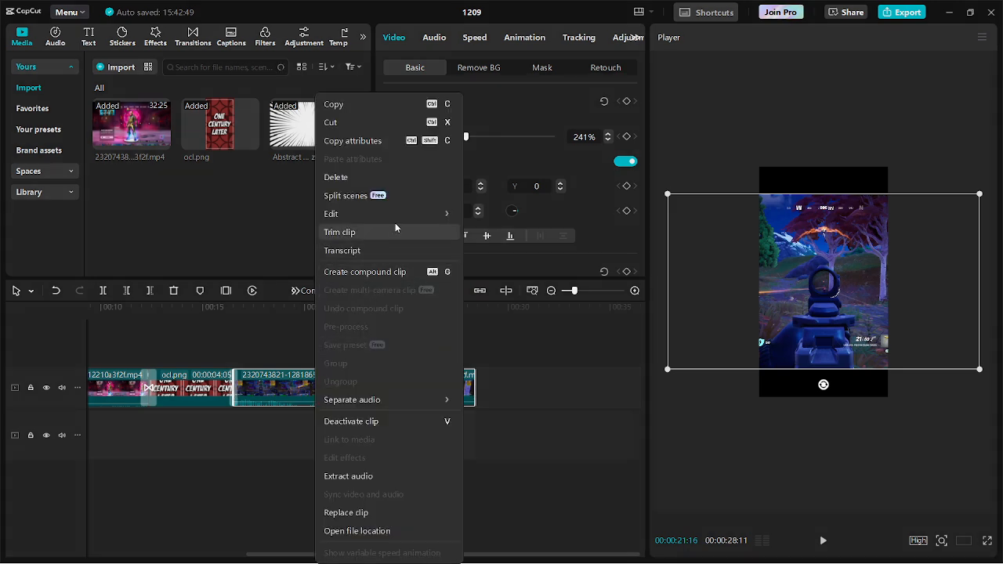
mouse_move(399, 215)
click(481, 219)
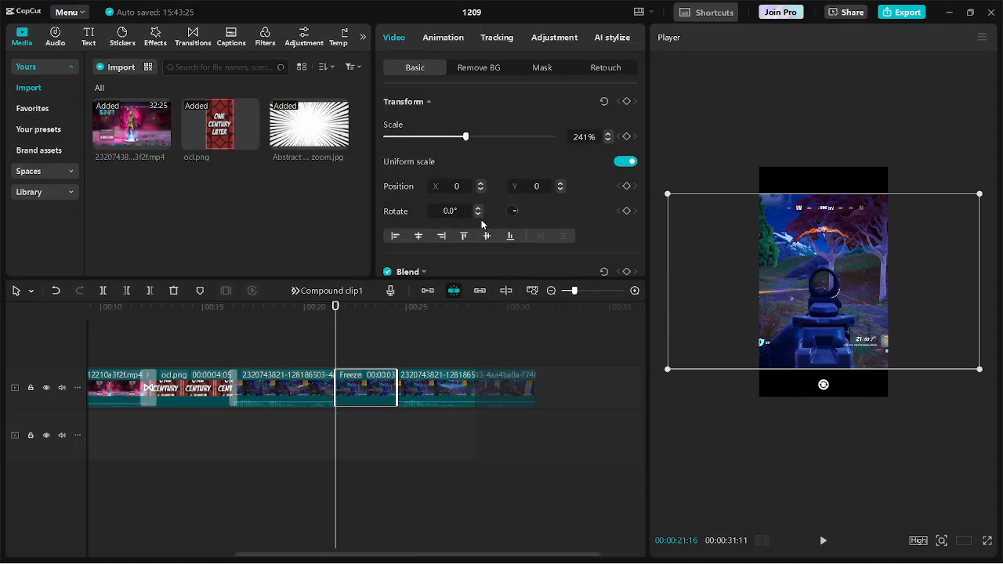
drag(336, 320, 35, 316)
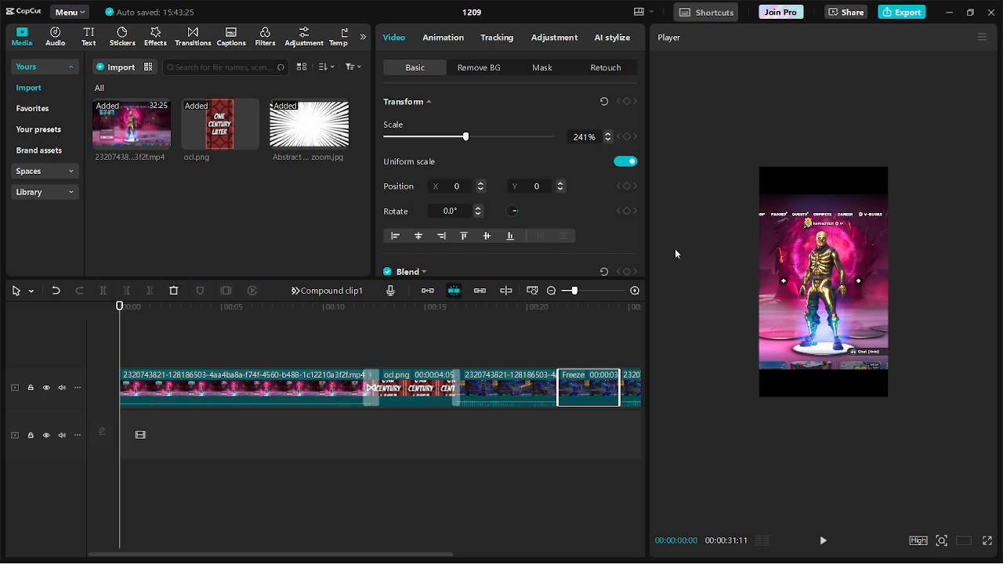
- Switch to the browser and view the example TikTok gameplay video with the comic-panel background
key(alt+Tab)
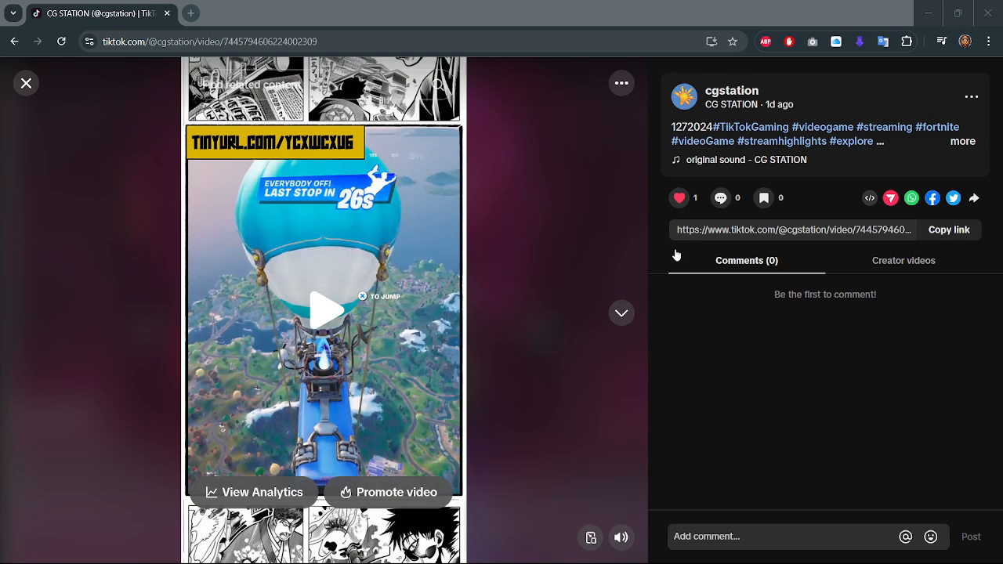
key(alt+Tab)
key(Tab)
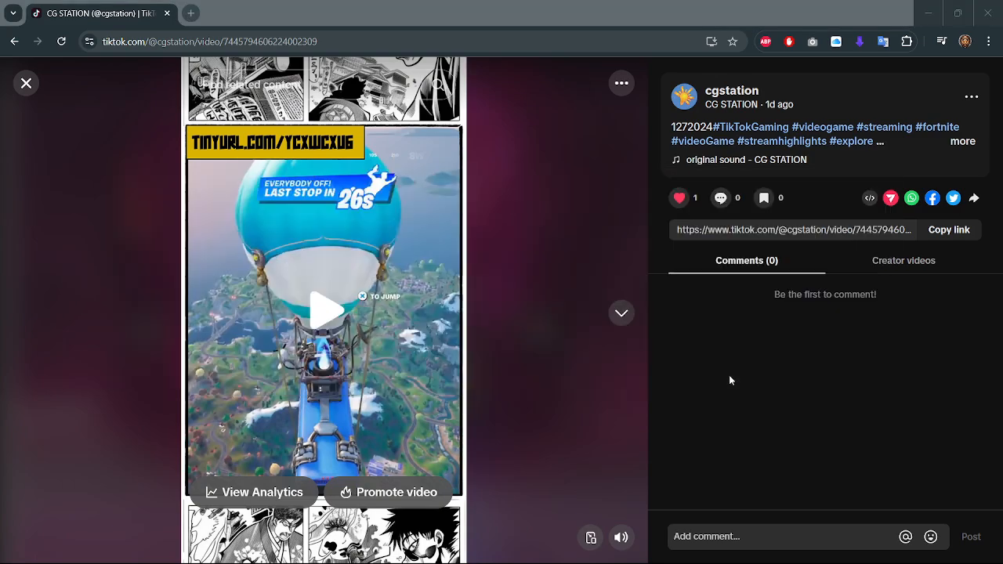